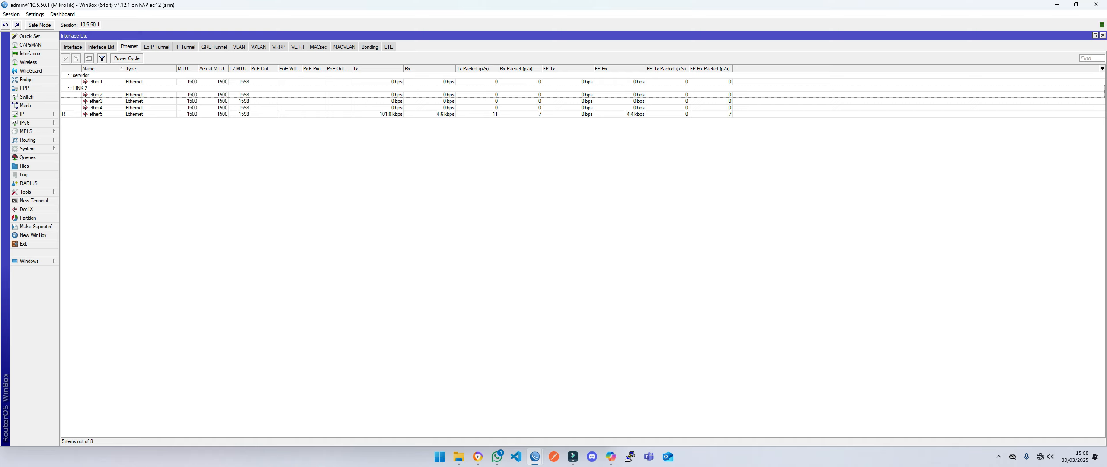
Examine the wlan1 wireless interface and the ether2 Ethernet port among the router's interfaces.
click(72, 47)
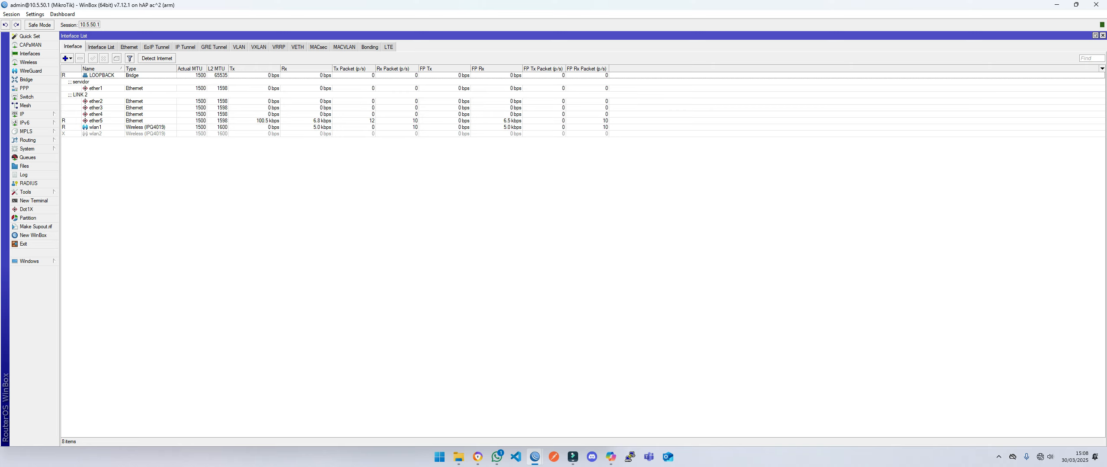
click(96, 127)
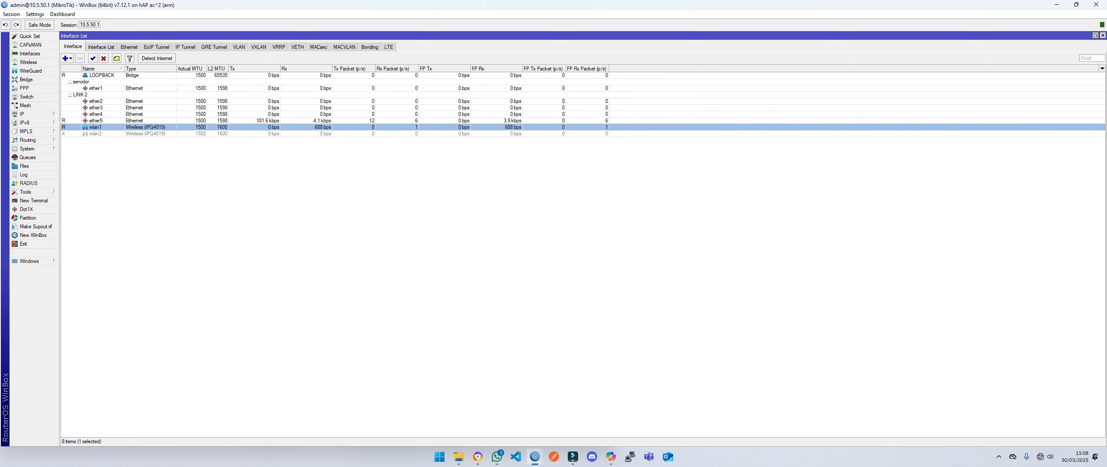
click(129, 47)
click(96, 95)
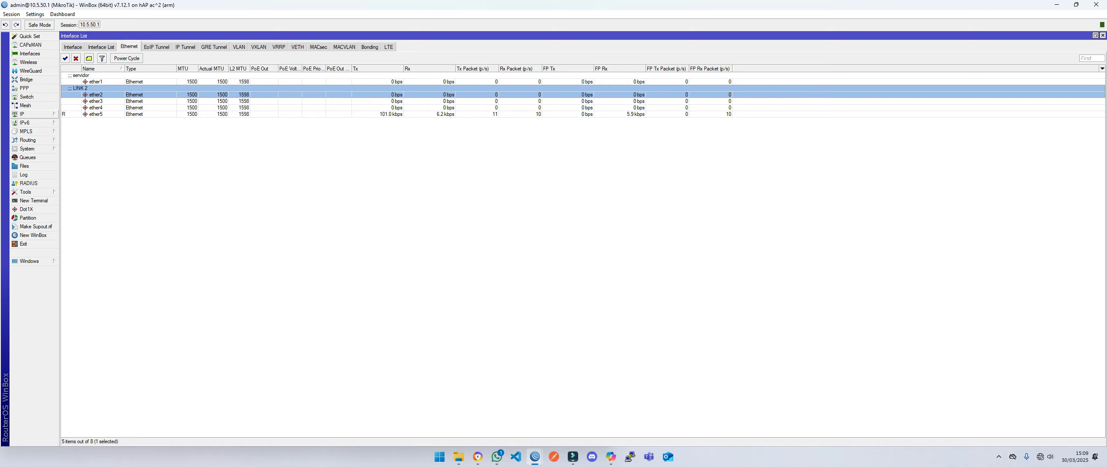
Check the servers configured in the router's DNS settings and close them.
click(26, 114)
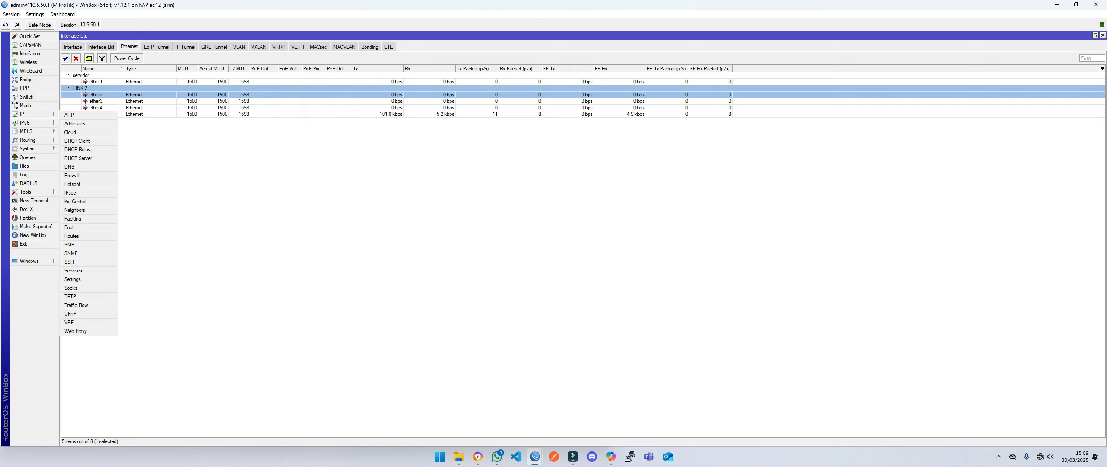
click(69, 167)
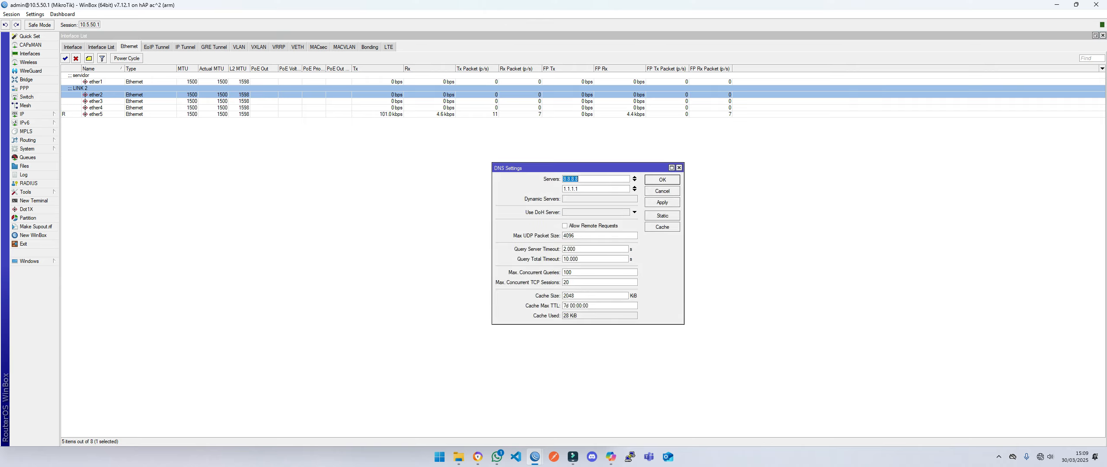
click(579, 179)
drag(579, 179, 563, 179)
key(Tab)
key(Return)
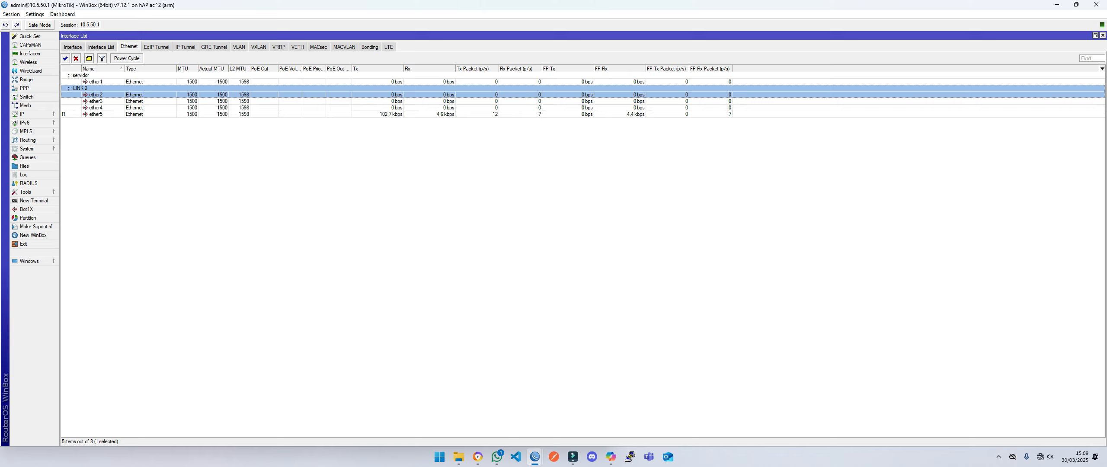
Create a new interface list named WAN.
click(102, 47)
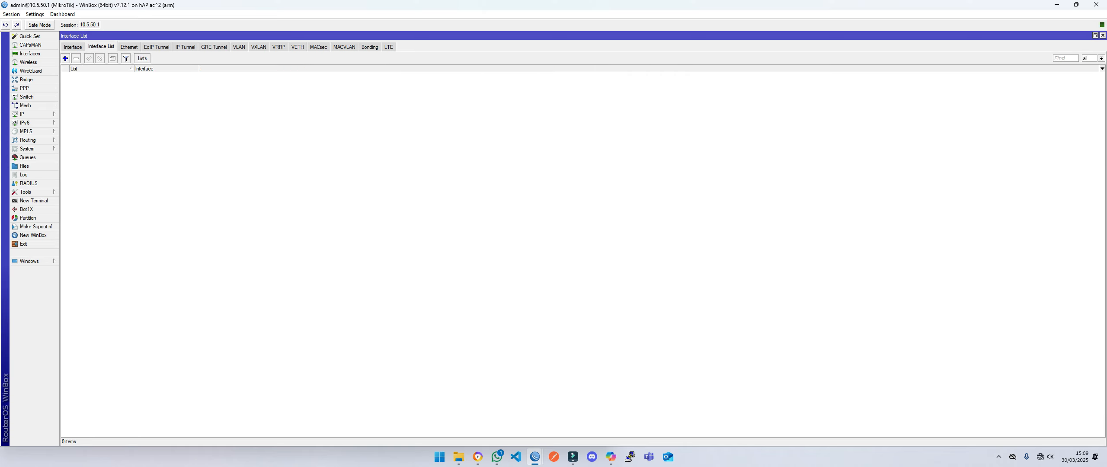
click(142, 58)
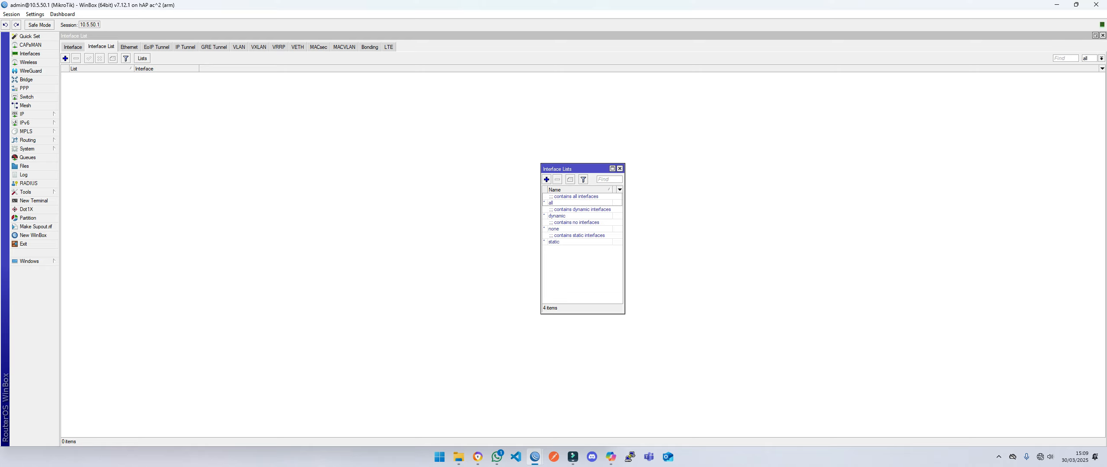
click(546, 179)
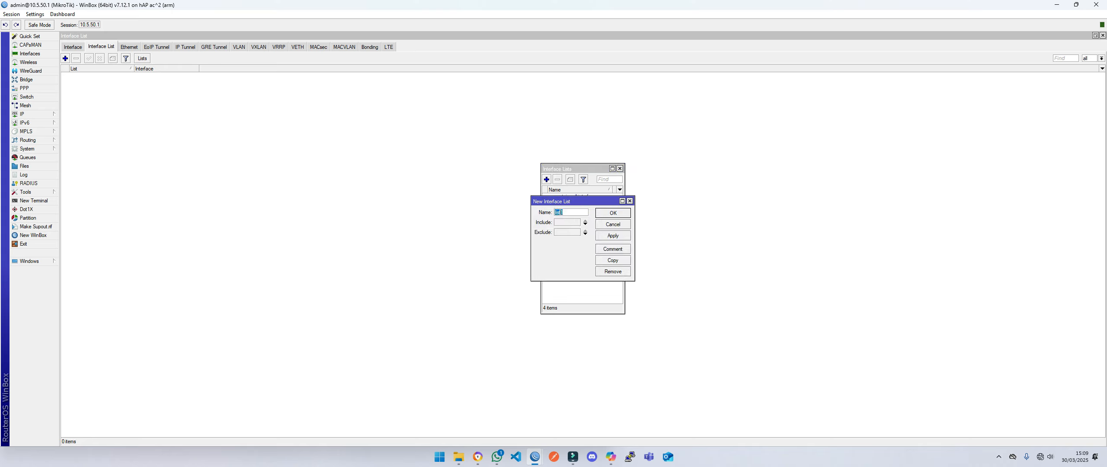
text(WQA)
key(Return)
click(620, 168)
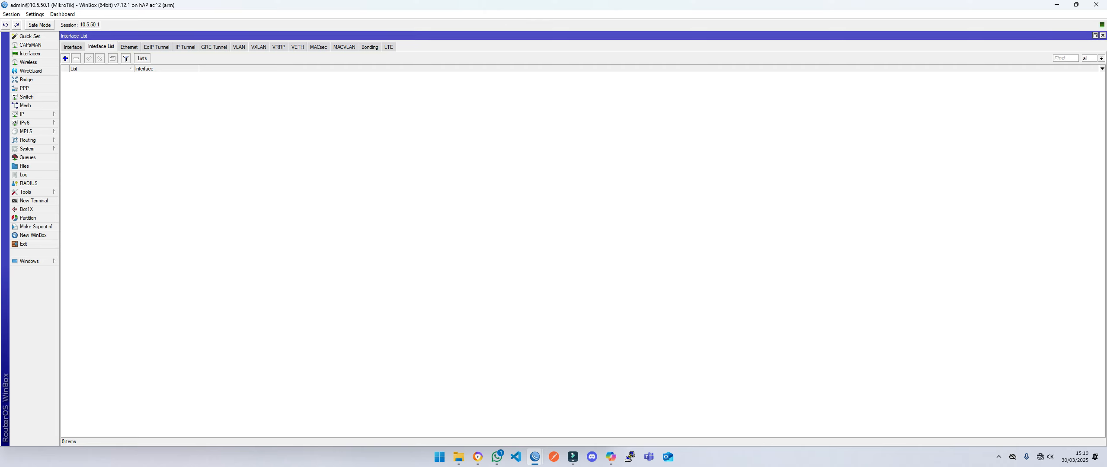
Add the ether2 and wlan1 interfaces as members of the WAN interface list.
click(65, 59)
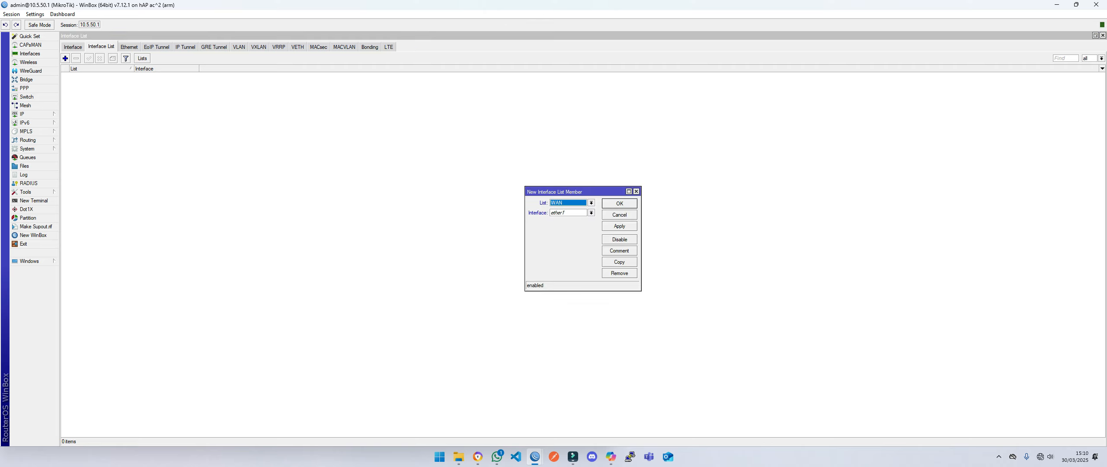
click(591, 213)
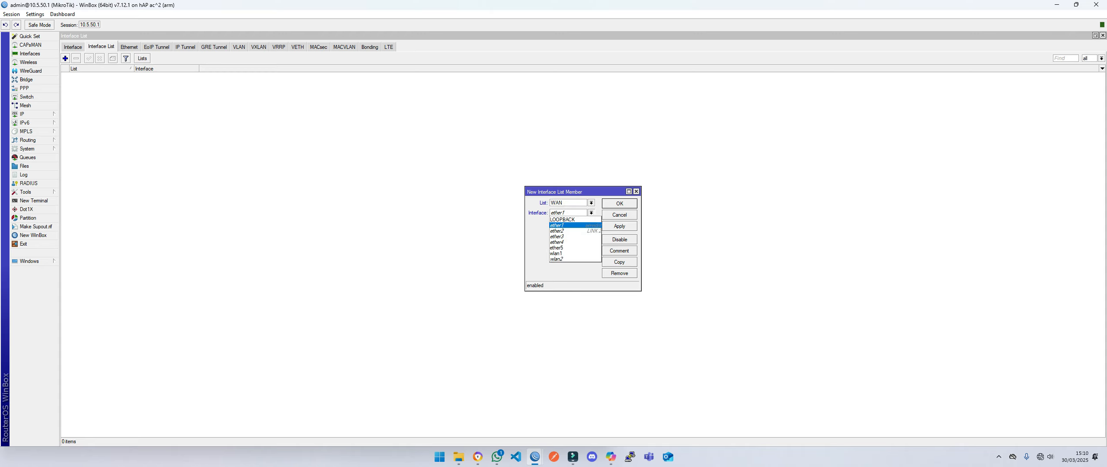
click(569, 231)
key(Return)
key(Insert)
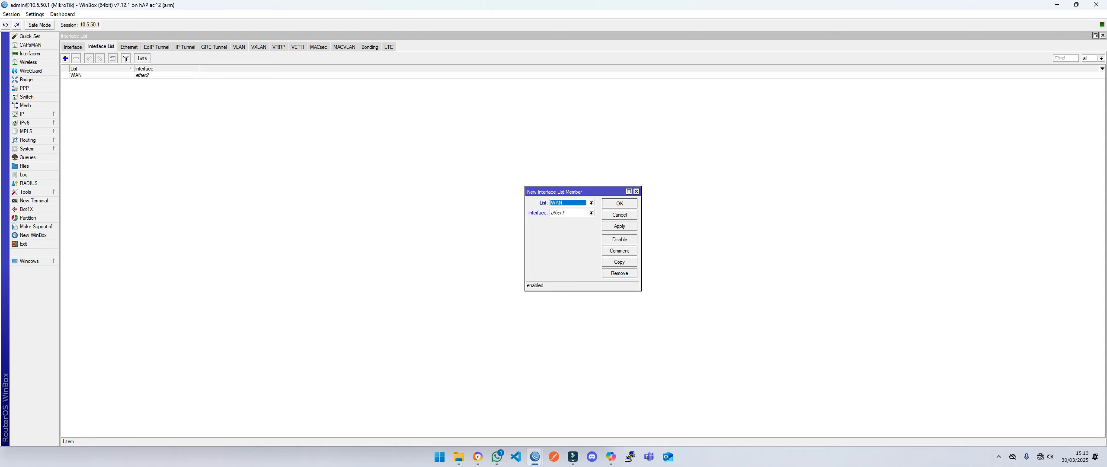
click(592, 213)
click(568, 247)
key(Return)
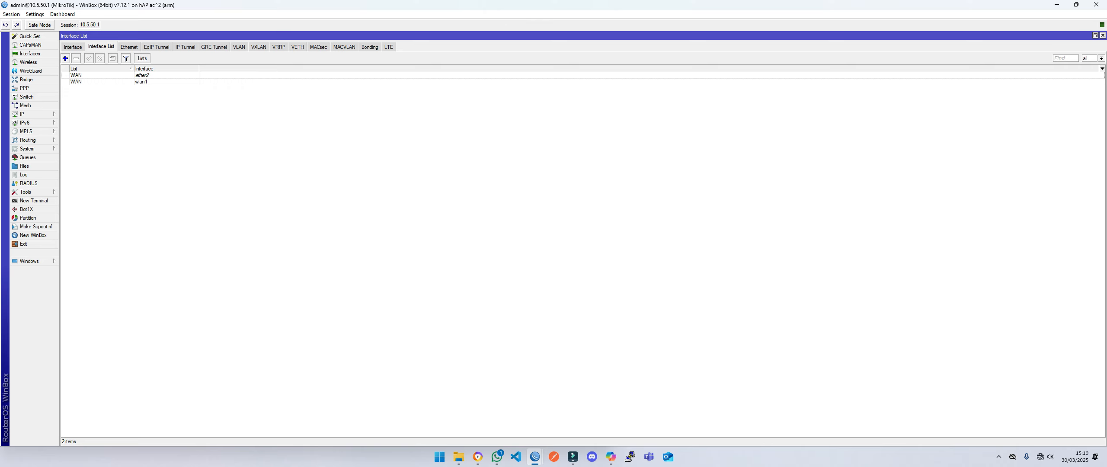
Create a firewall NAT rule on the srcnat chain with out interface list WAN and the masquerade action.
click(22, 114)
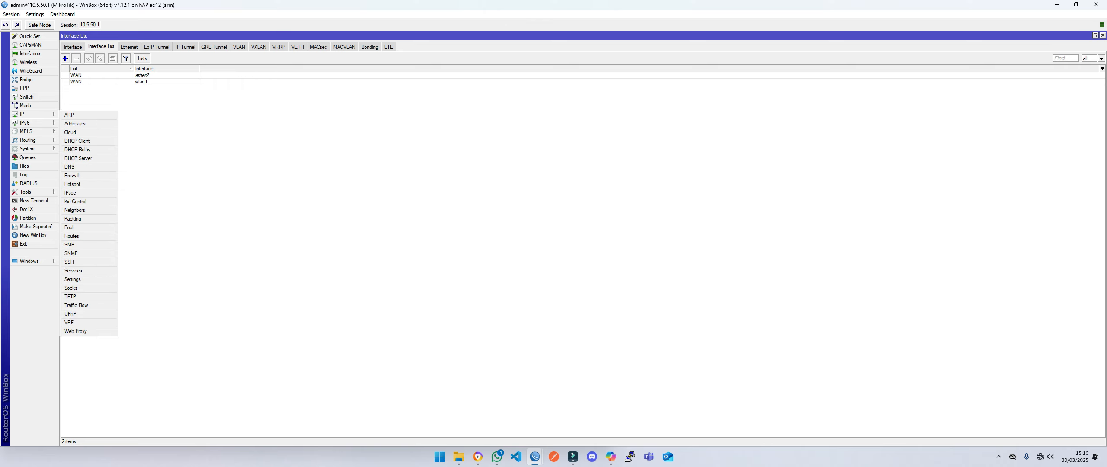
click(72, 175)
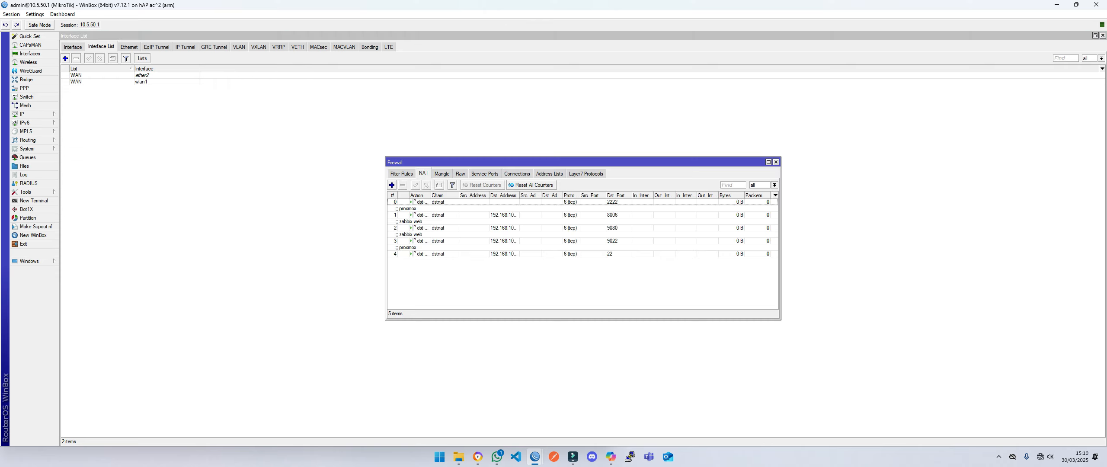
click(401, 173)
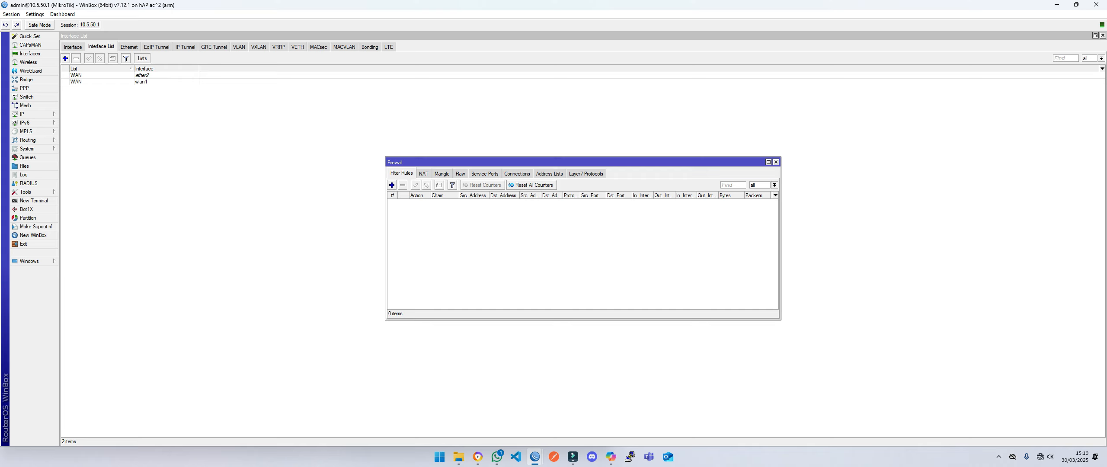
click(424, 174)
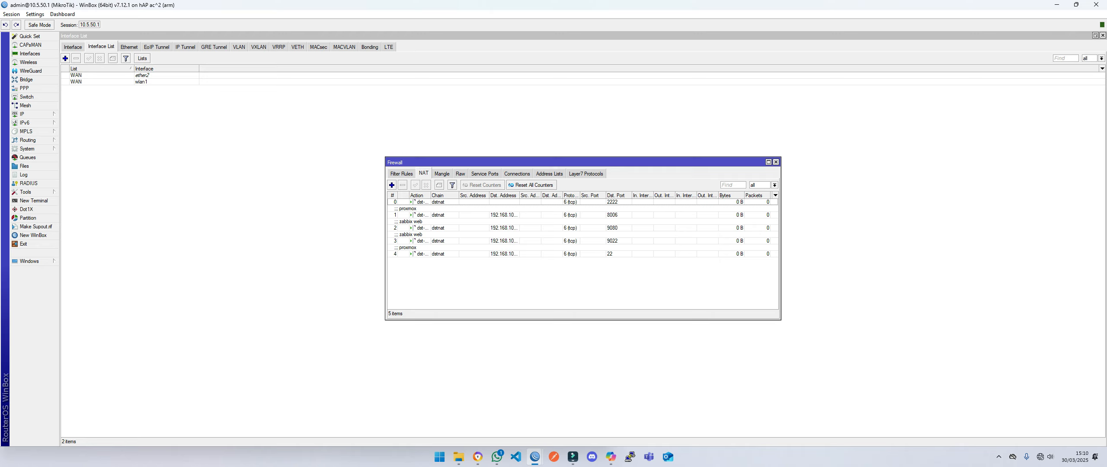
key(Insert)
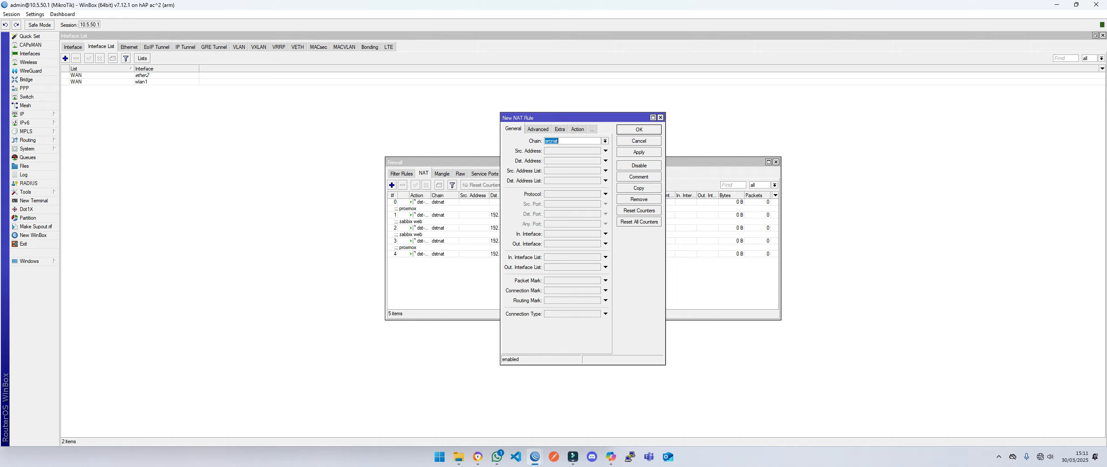
click(605, 266)
click(597, 267)
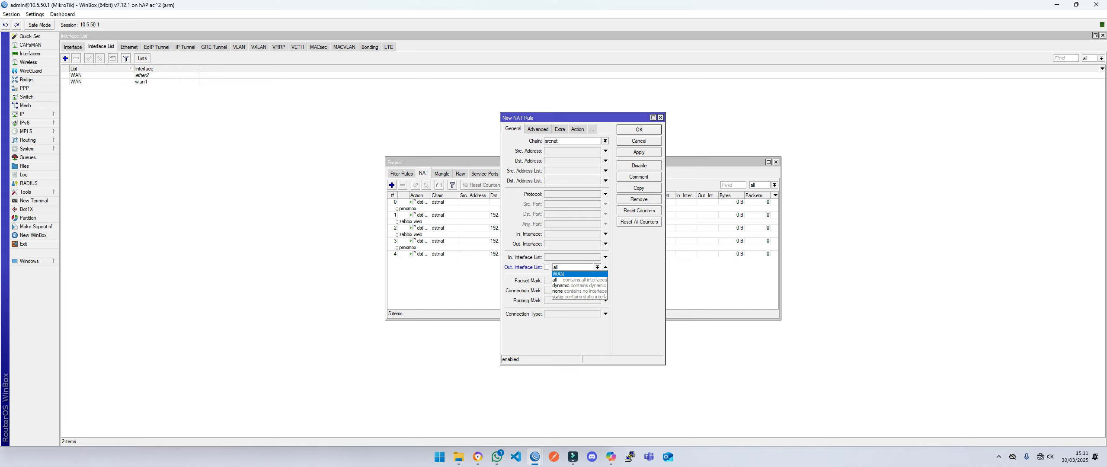
click(558, 274)
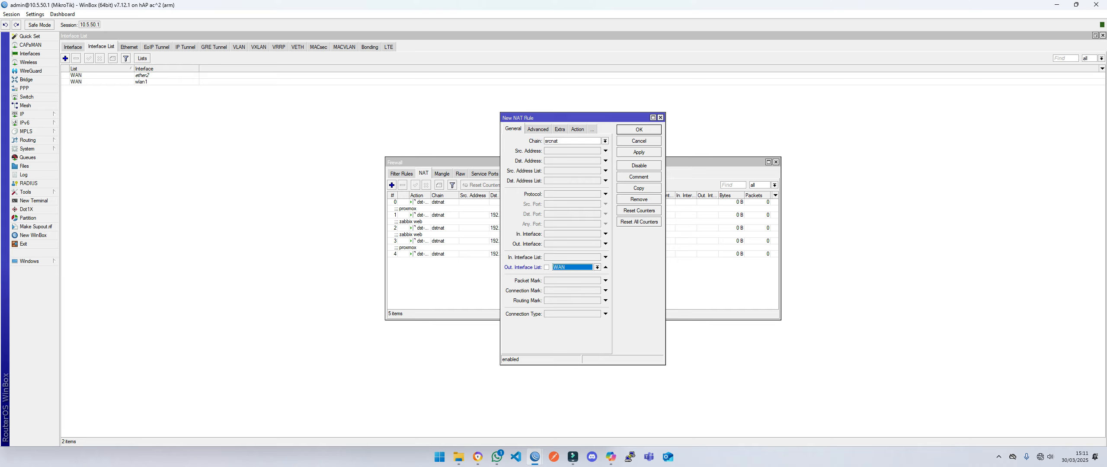
click(577, 129)
click(605, 141)
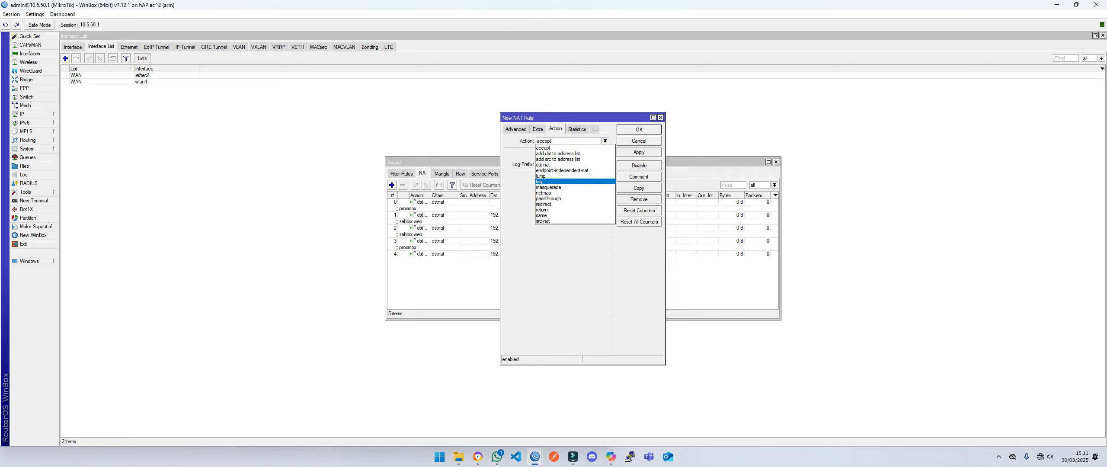
key(Return)
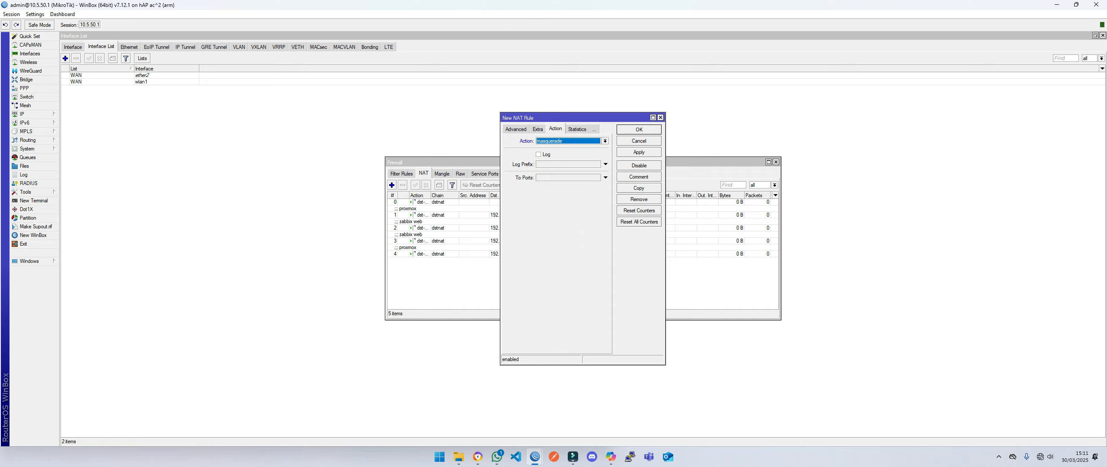
key(Return)
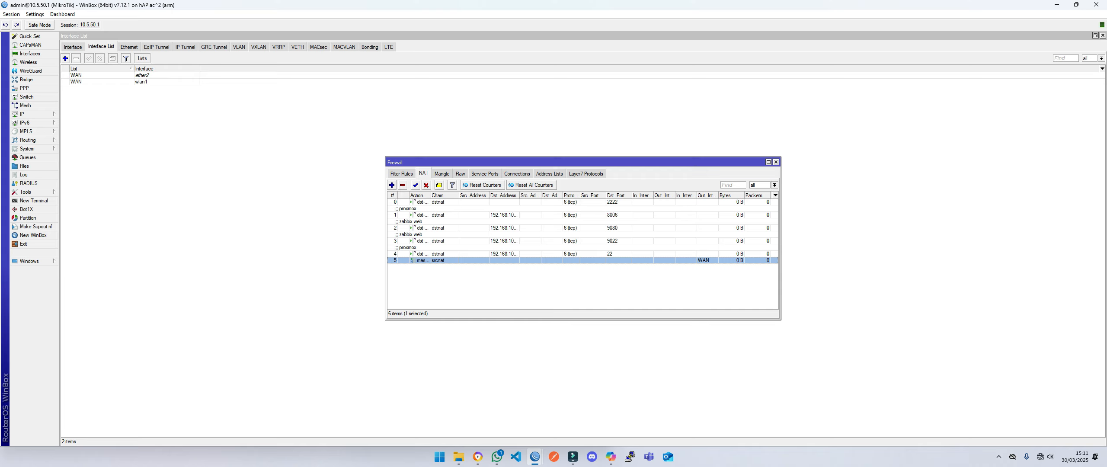
Move the masquerade rule to the first place among the NAT rules, sorted by rule number, and widen the number column.
drag(415, 260, 416, 199)
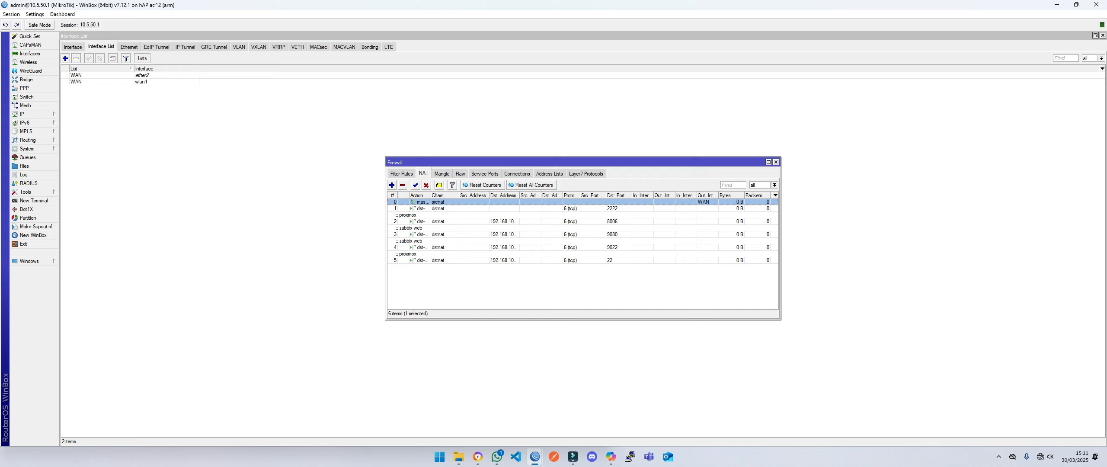
click(417, 195)
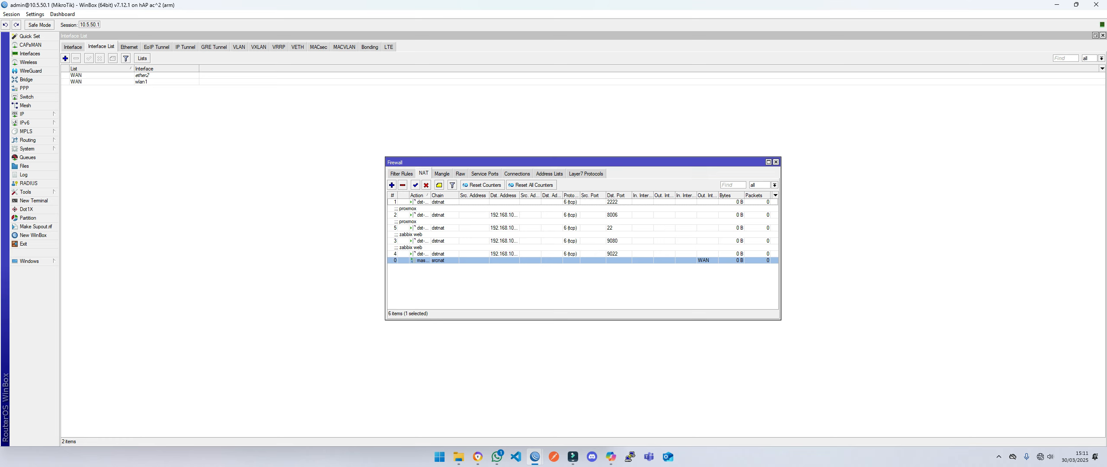
click(392, 195)
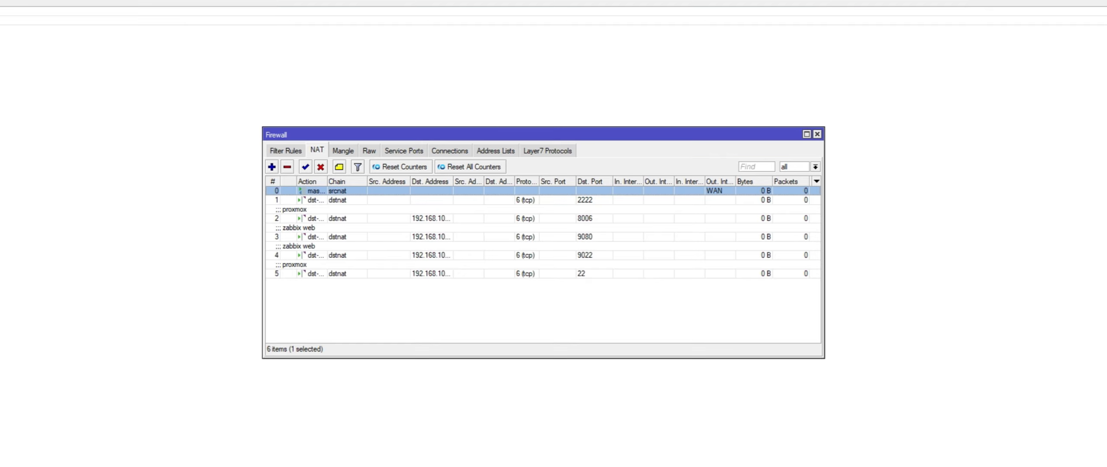
drag(280, 182, 292, 182)
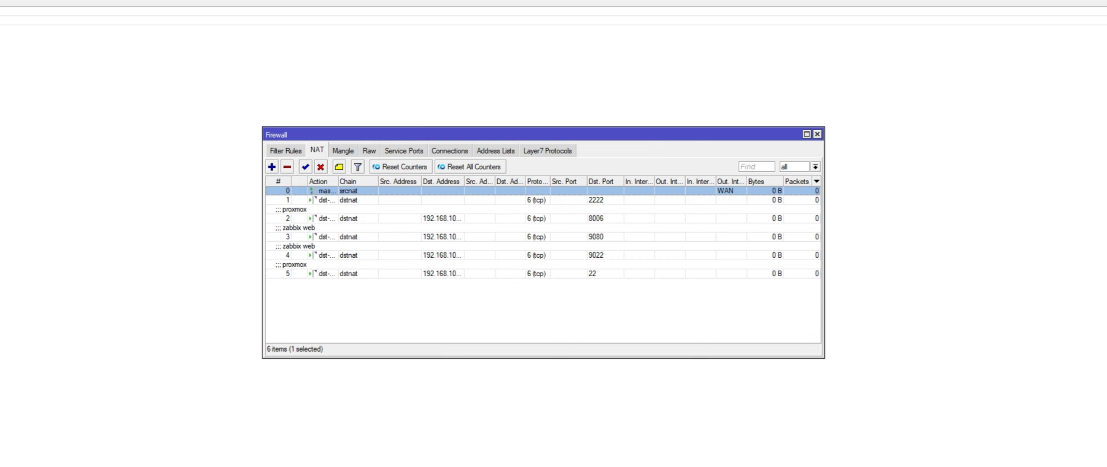
click(489, 311)
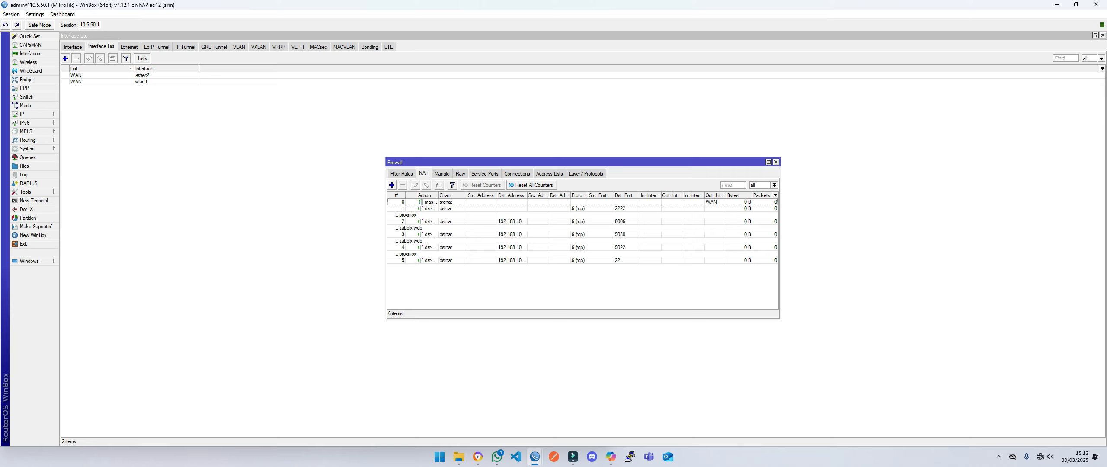
click(442, 173)
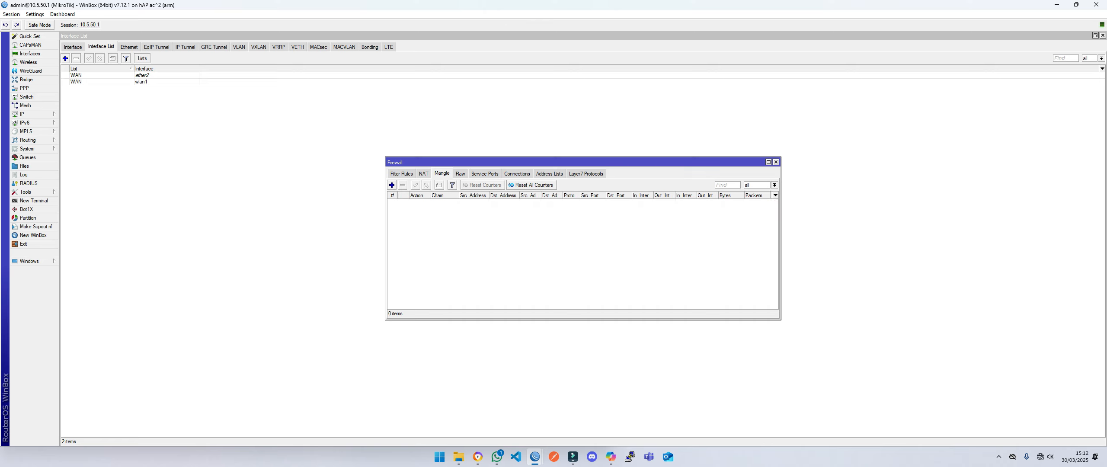
click(392, 185)
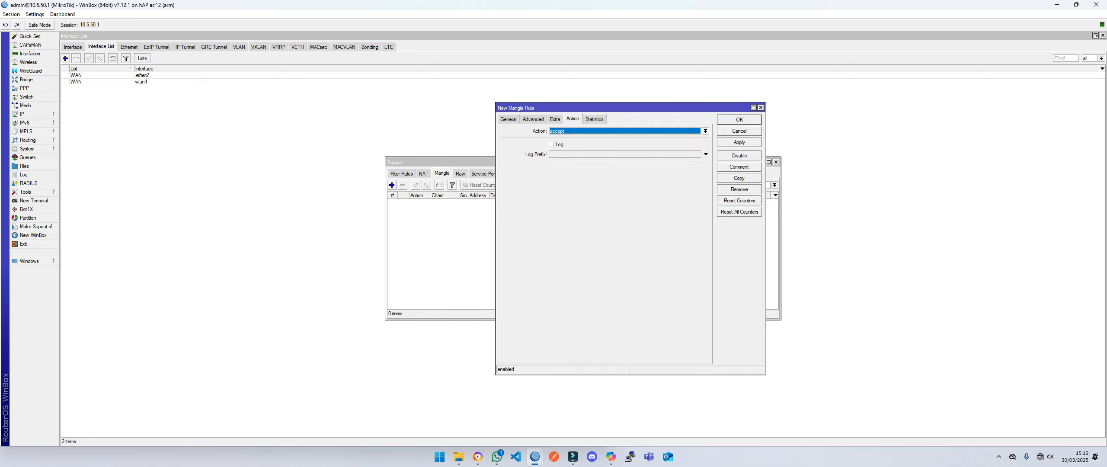
click(705, 131)
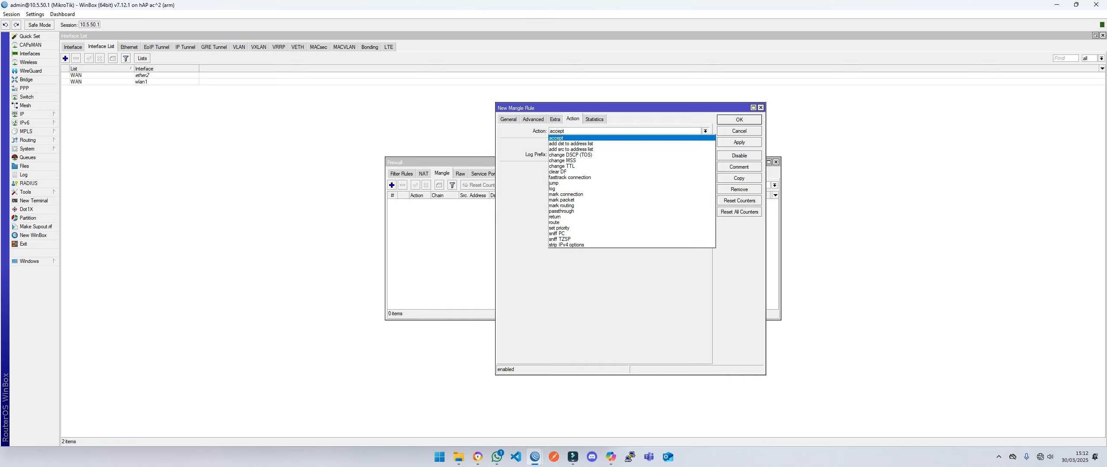
click(567, 206)
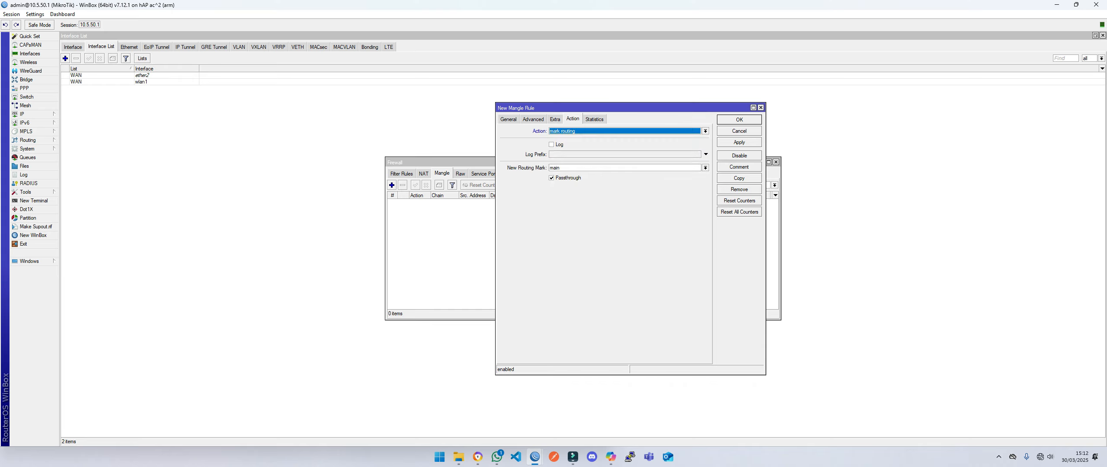
click(705, 168)
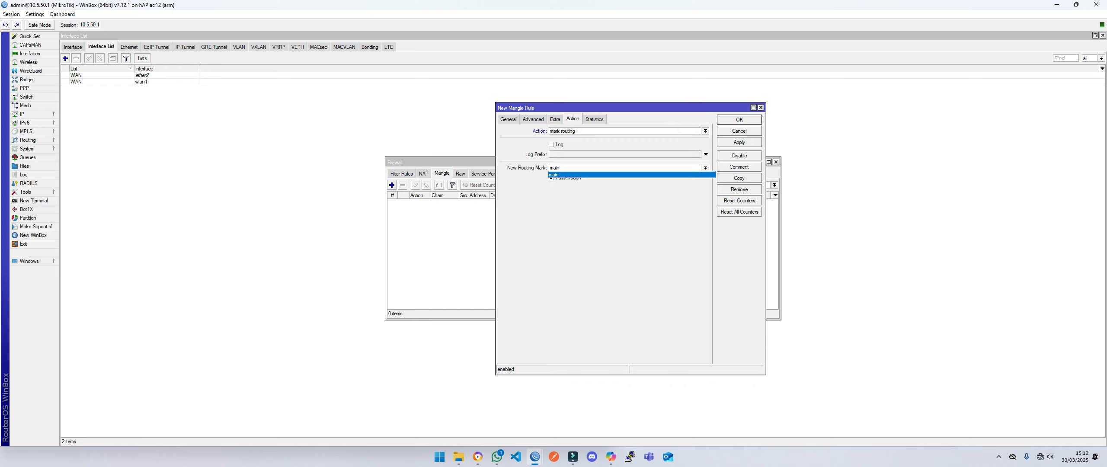
click(705, 167)
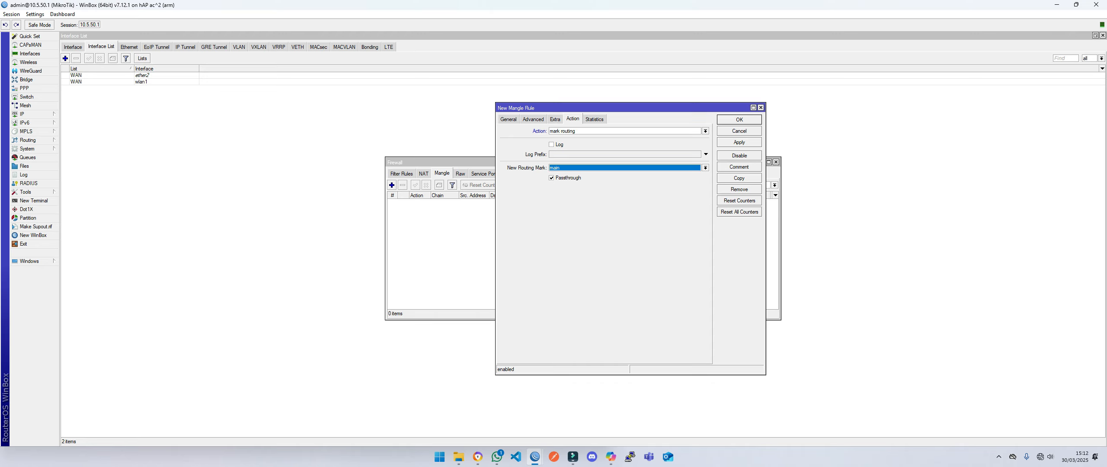
key(Escape)
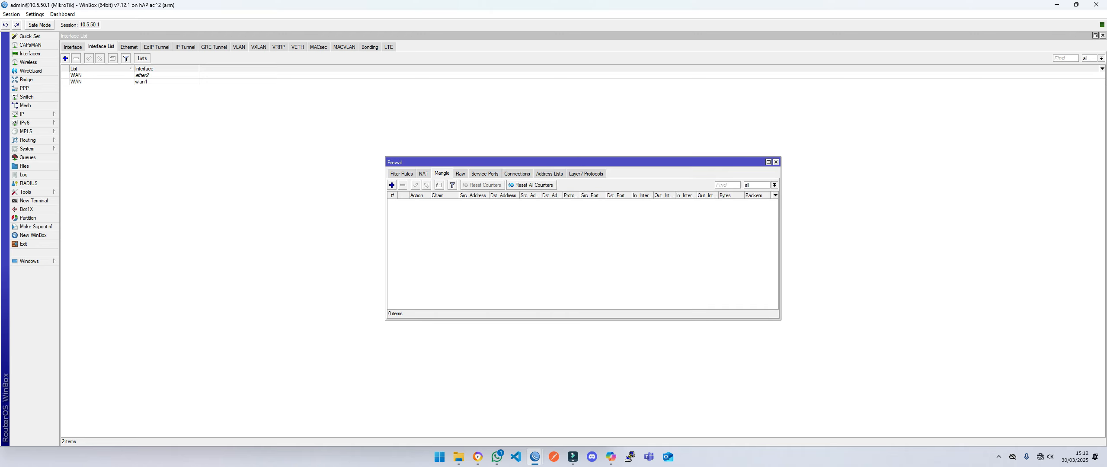
Create a routing table named ISP-1 with FIB enabled.
click(28, 140)
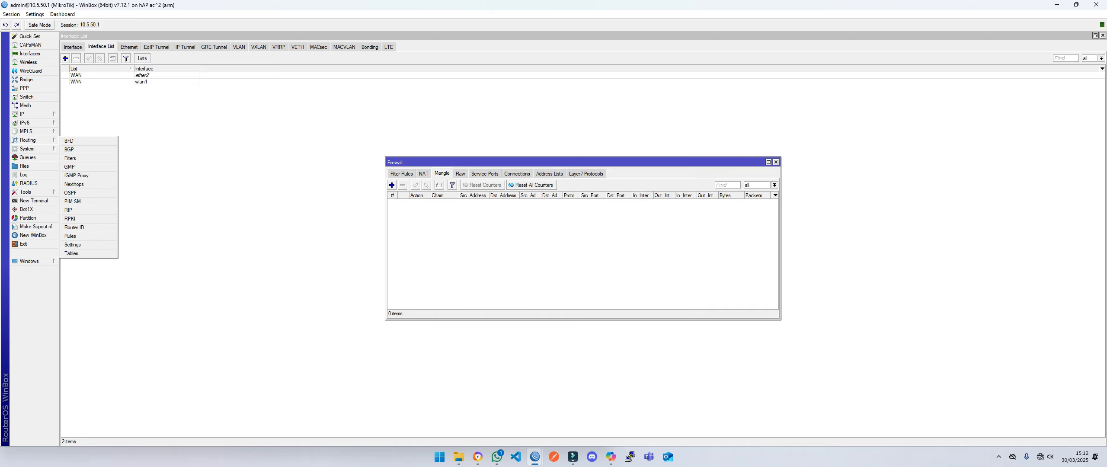
click(71, 253)
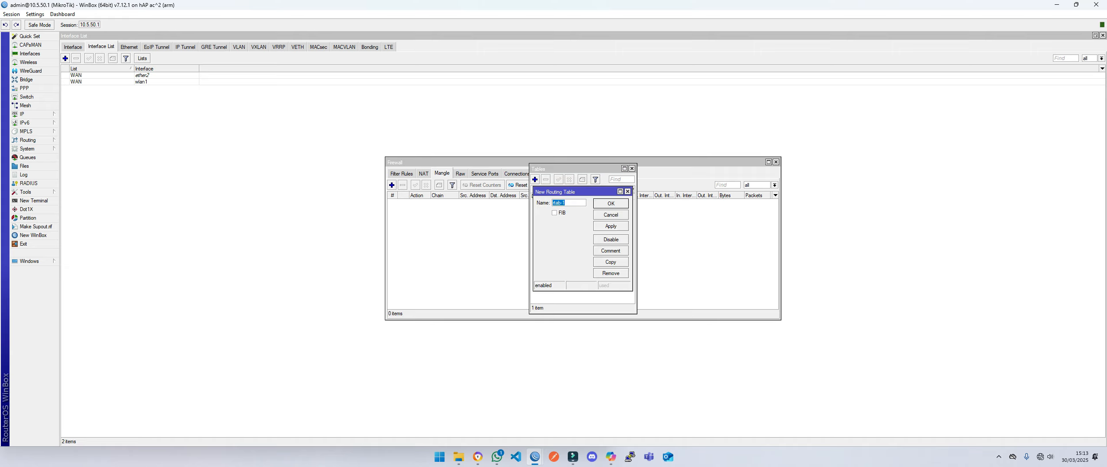
text(ISP)
key(Tab)
key(space)
key(Return)
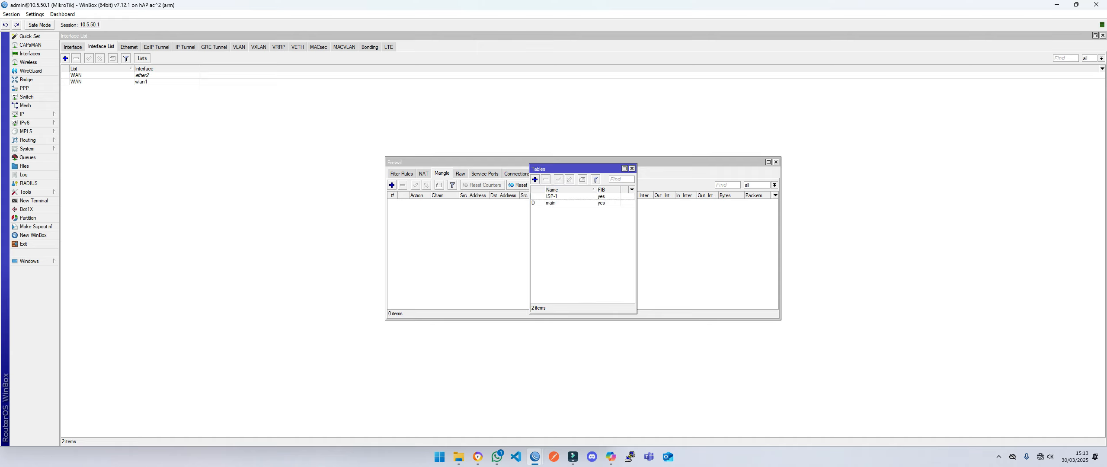
Create a second routing table named ISP-2 with FIB enabled and close the tables list.
click(534, 180)
text(ISP-2)
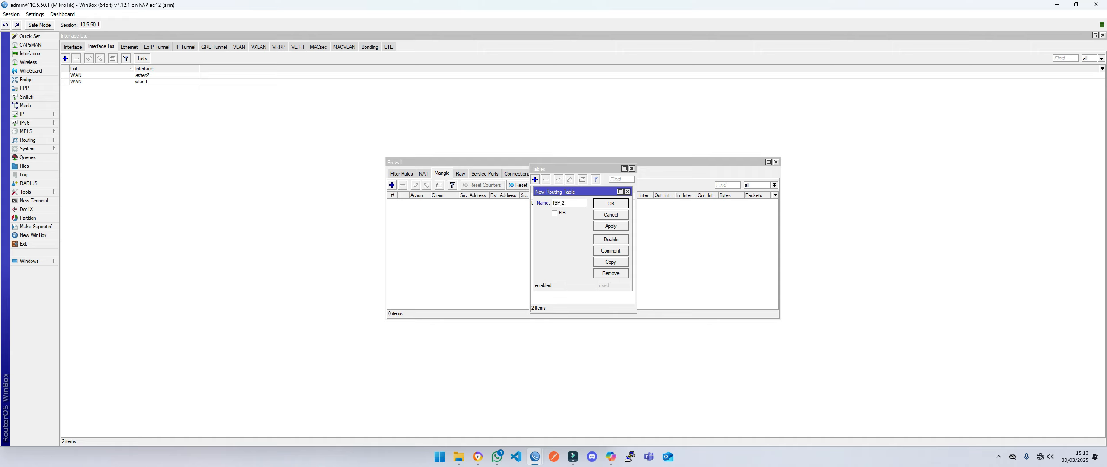
key(Tab)
key(Return)
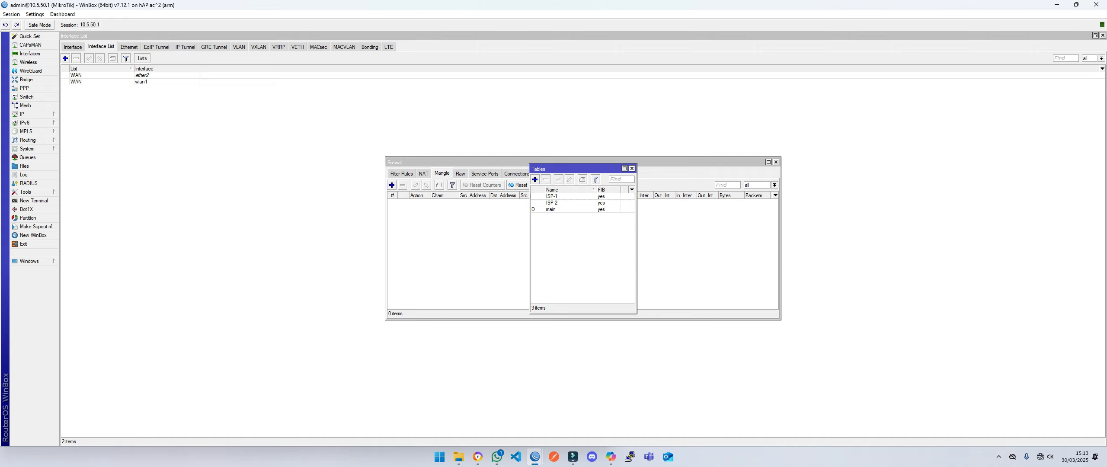
click(632, 168)
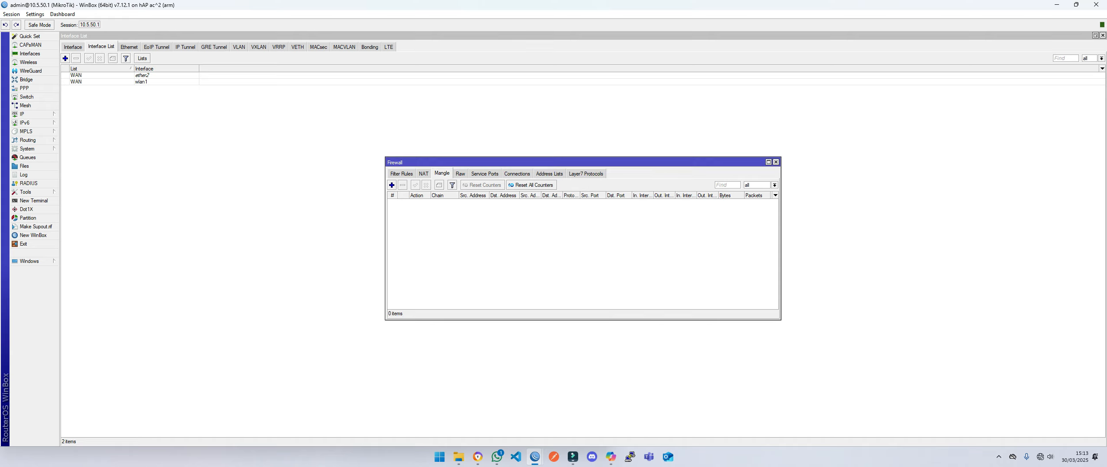
Start a new mangle rule with the mark routing action, new routing mark ISP-1 and passthrough disabled.
click(392, 185)
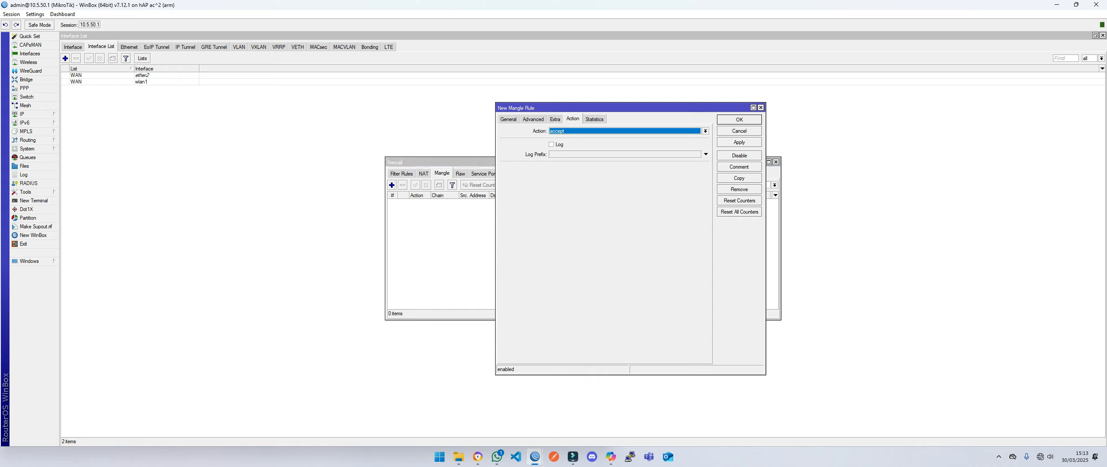
click(705, 131)
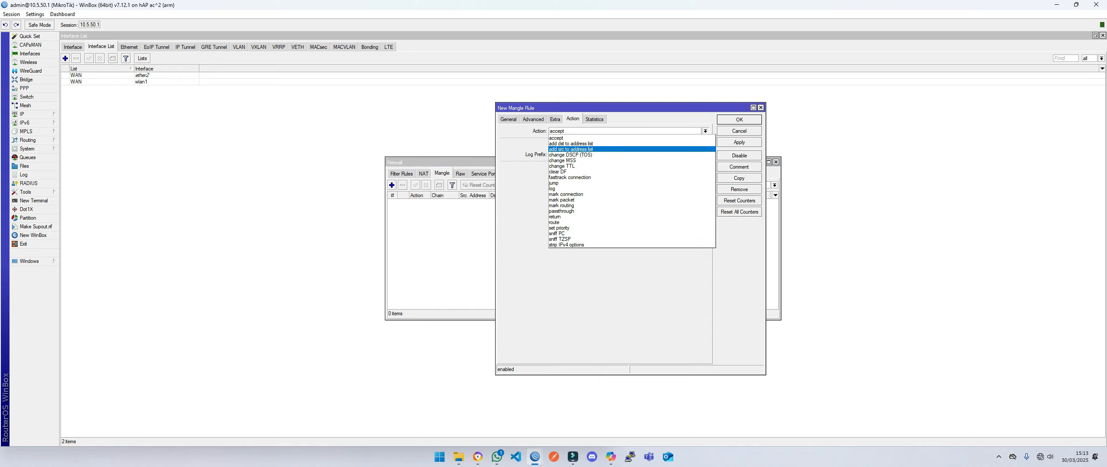
key(Return)
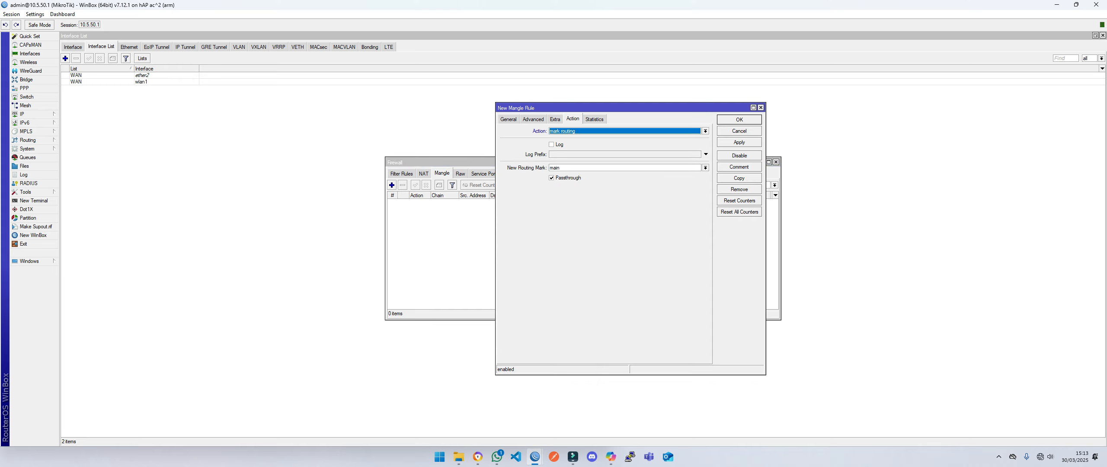
click(705, 168)
key(Return)
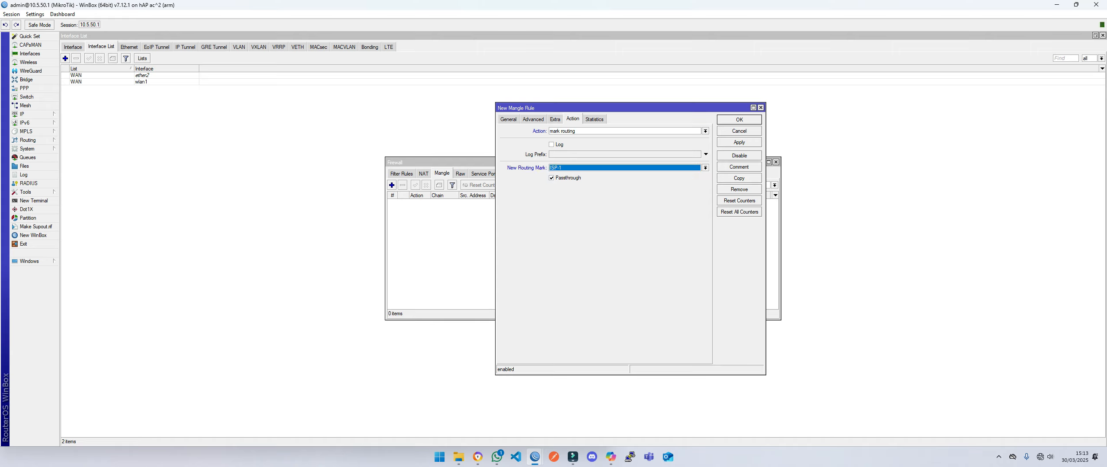
key(Tab)
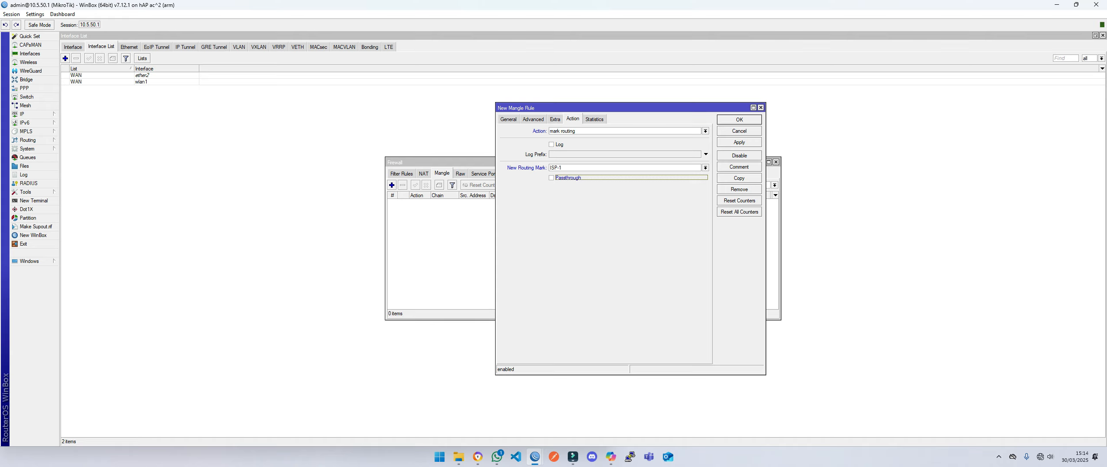
Set the mangle rule's per connection classifier to both addresses with 2/0.
click(533, 119)
click(705, 175)
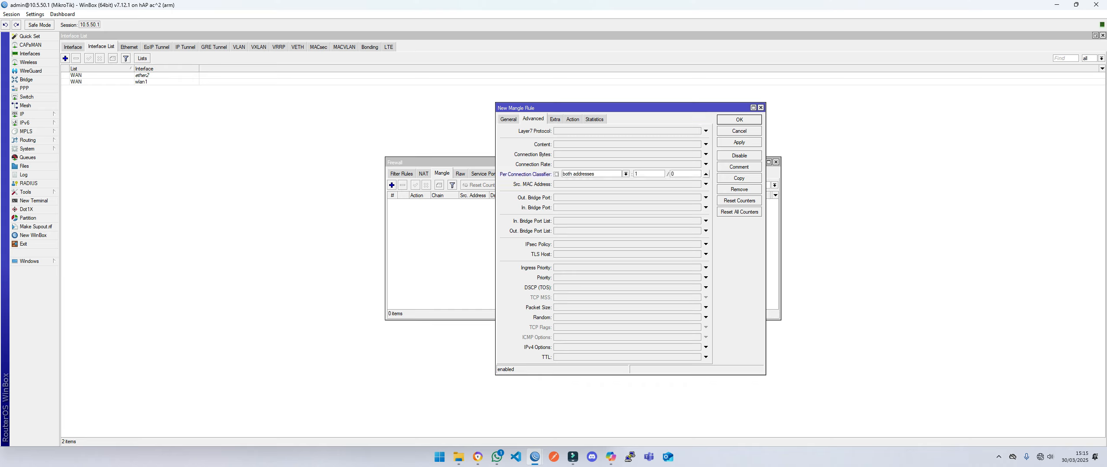
click(626, 173)
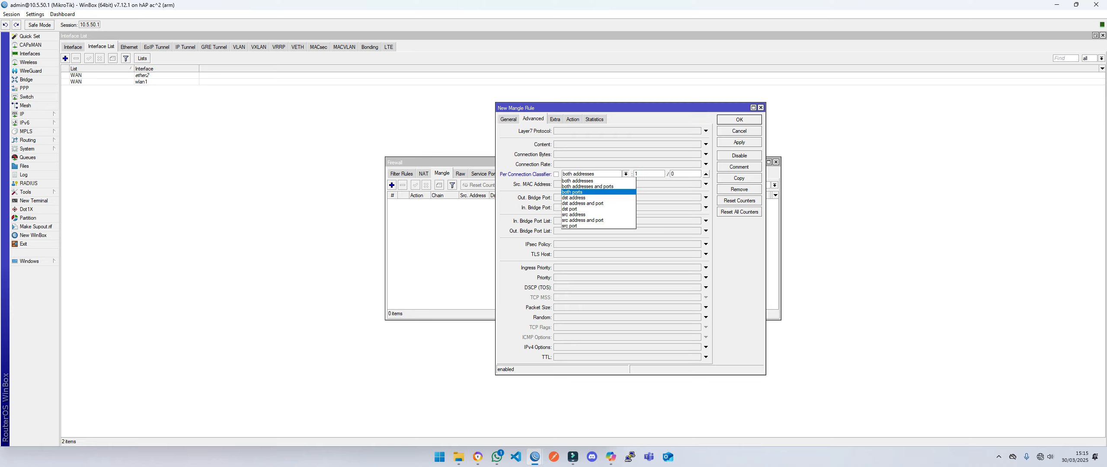
key(Up)
key(Up)
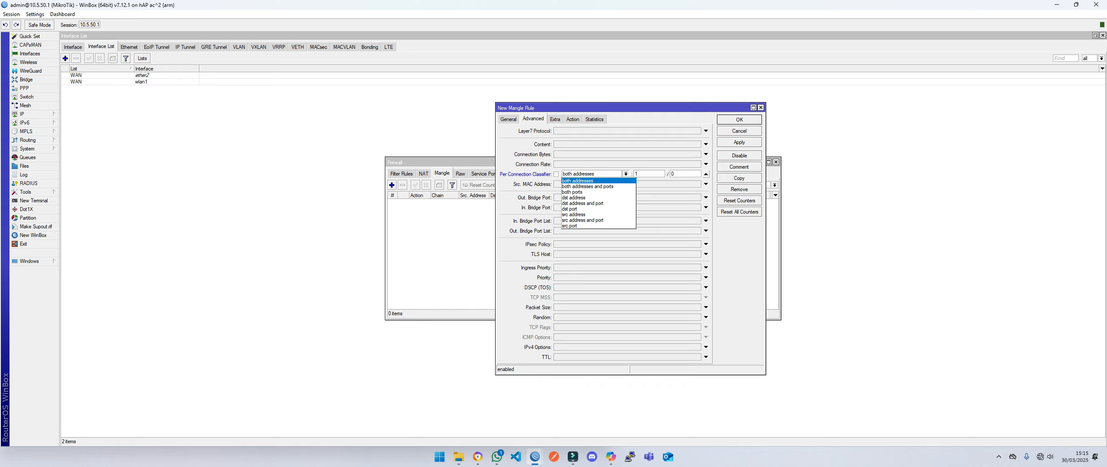
key(Return)
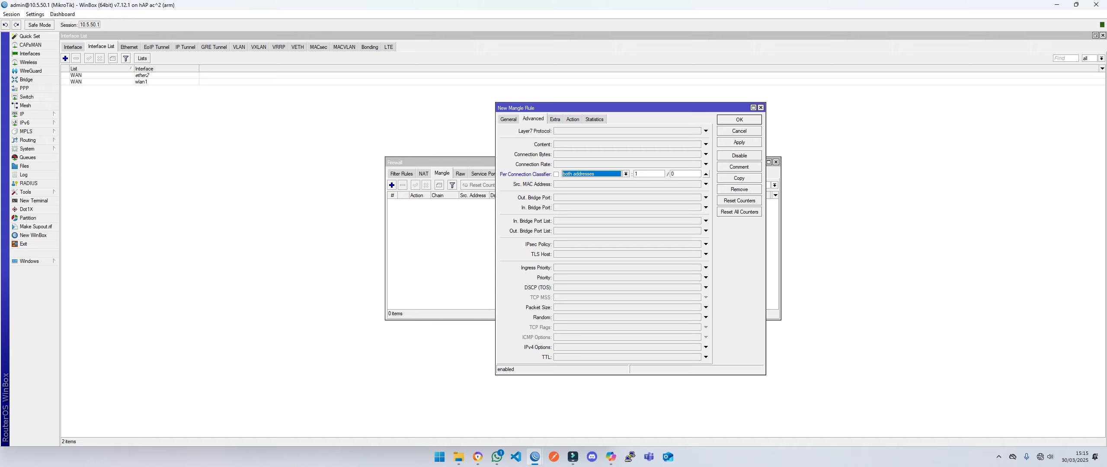
click(641, 174)
Add a negated destination address type condition to the ISP-1 mangle rule and apply the rule.
click(555, 119)
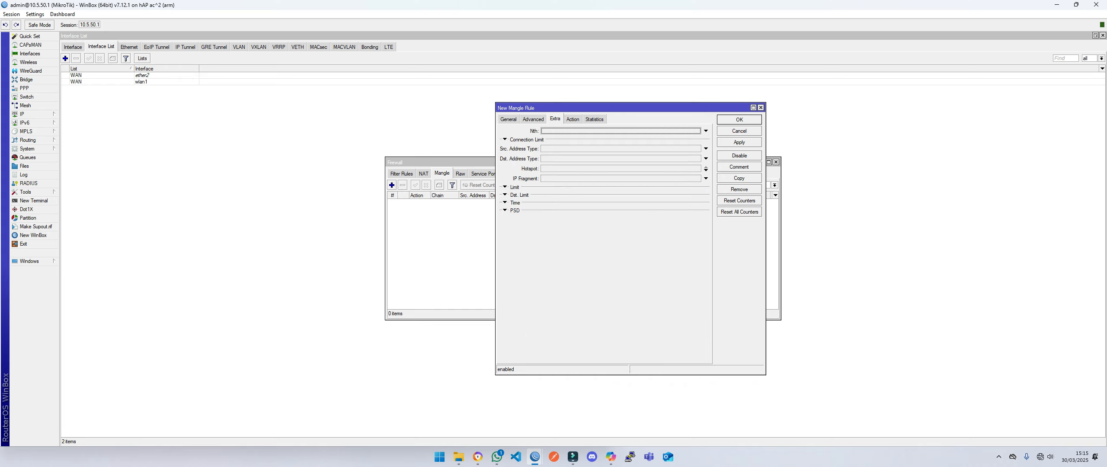
click(705, 159)
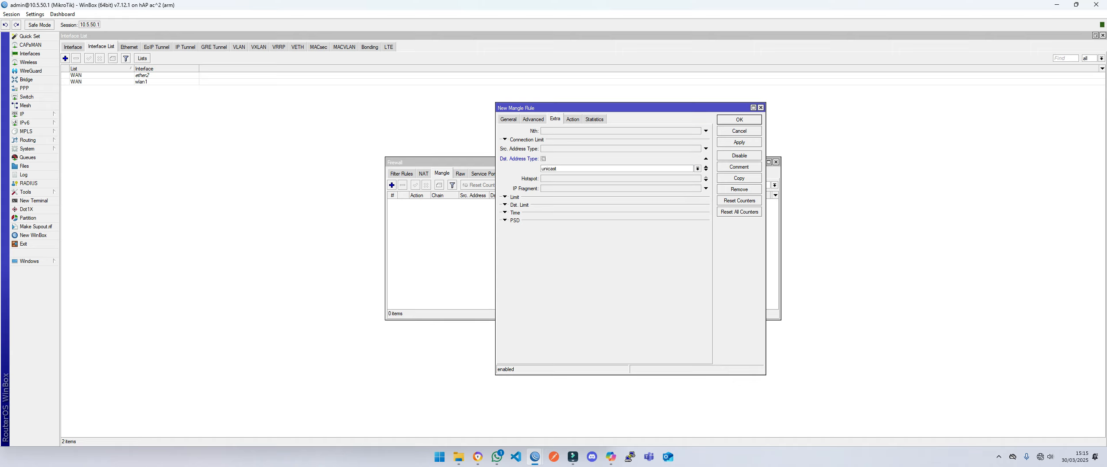
click(698, 169)
click(622, 187)
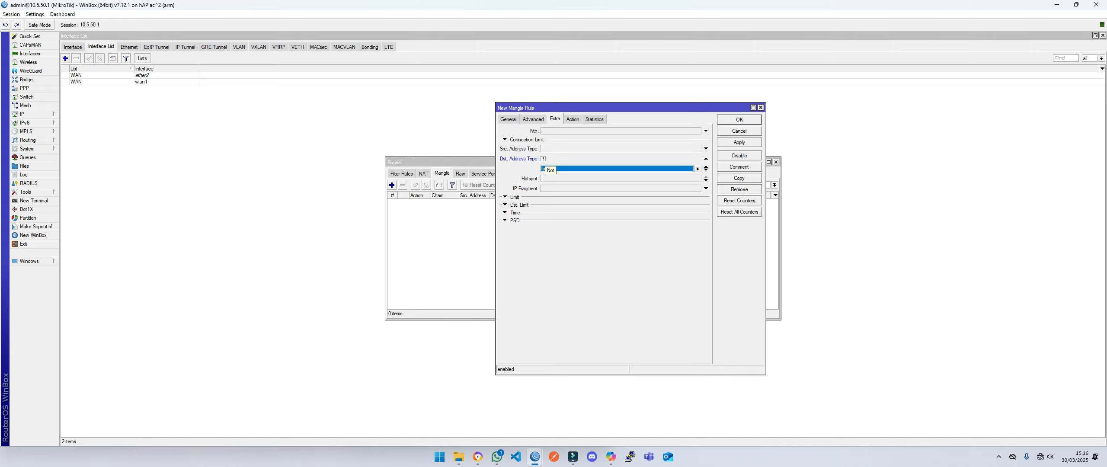
click(573, 119)
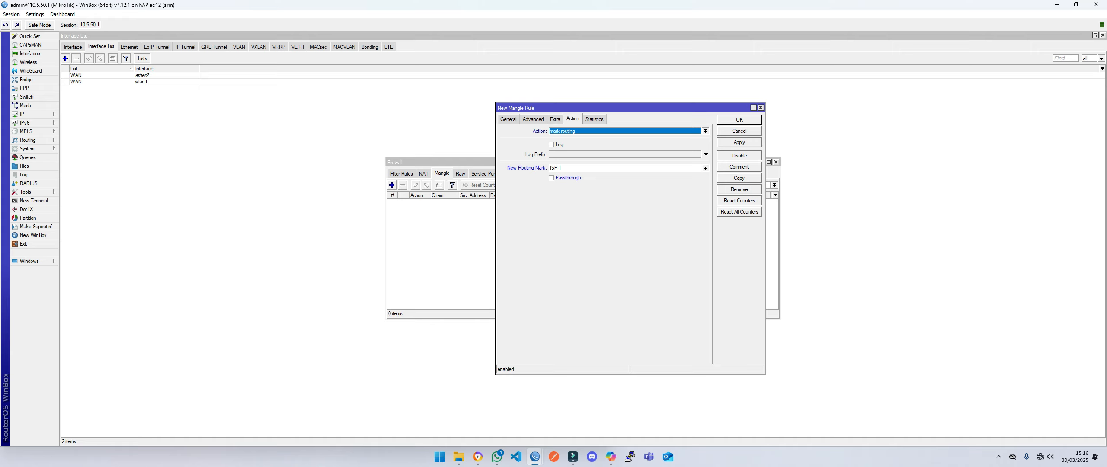
click(739, 142)
Copy the ISP-1 mangle rule as a second rule with routing mark ISP-2 and per connection classifier 2/1, saving both.
click(739, 178)
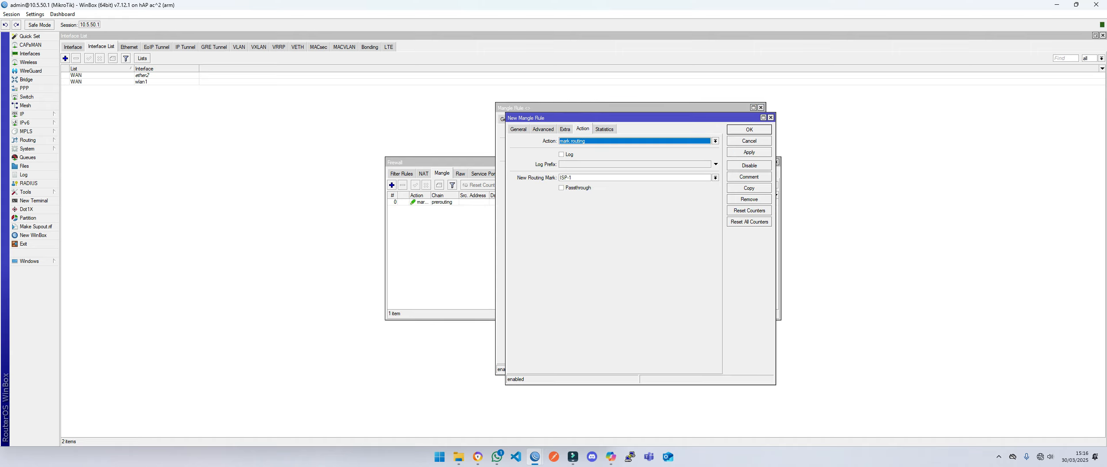
click(715, 178)
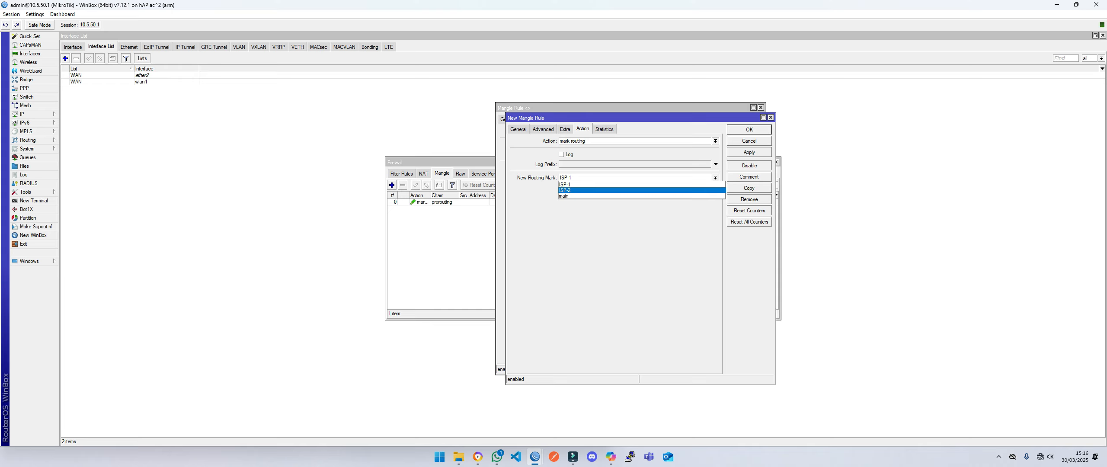
click(692, 190)
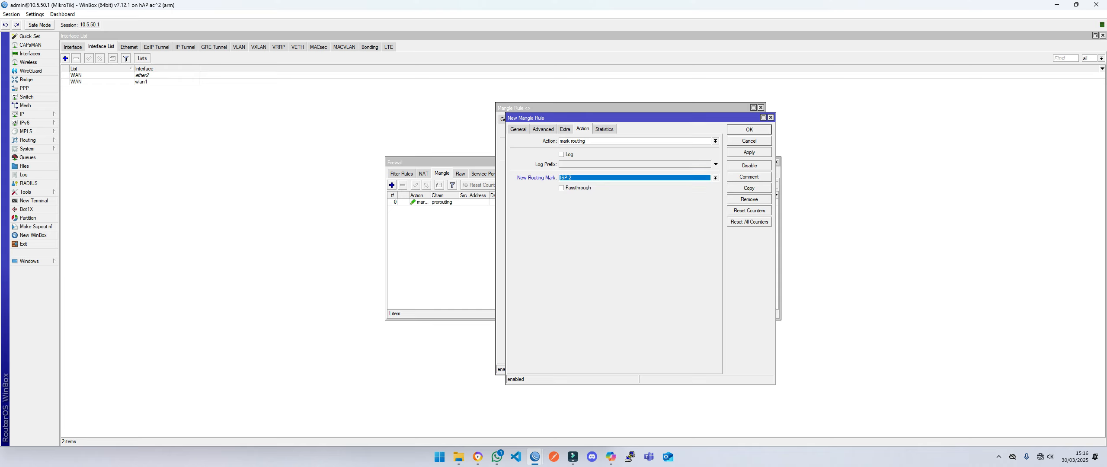
click(543, 129)
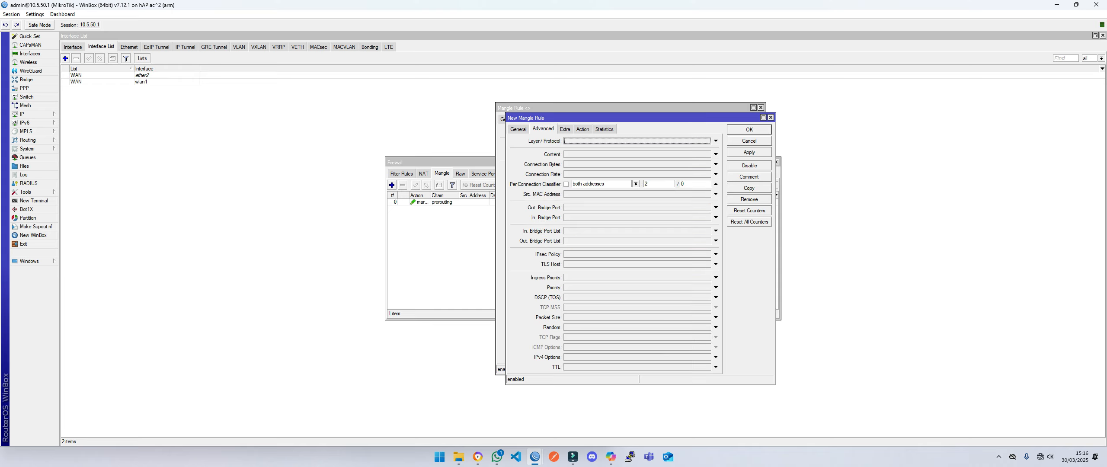
double_click(683, 184)
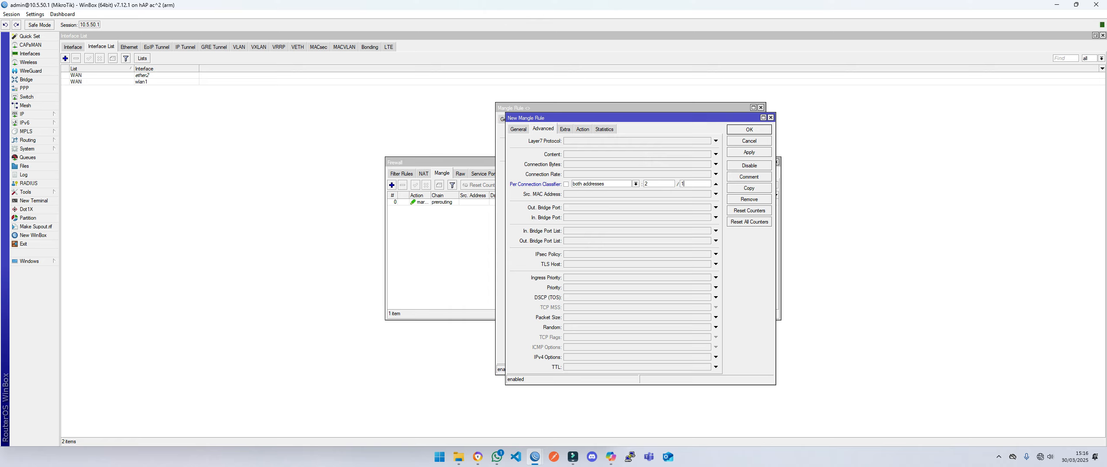
click(749, 129)
click(739, 119)
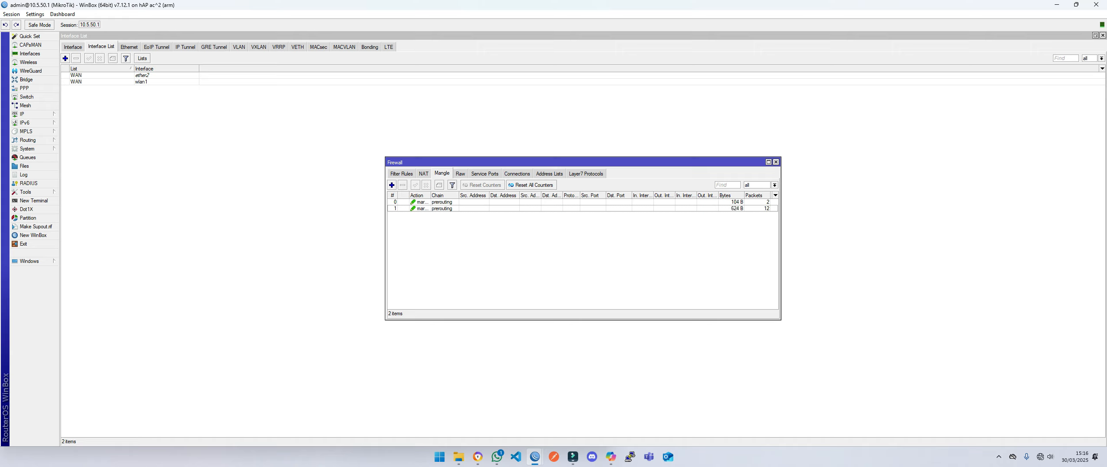
Close the firewall window and open the IP route list.
click(776, 161)
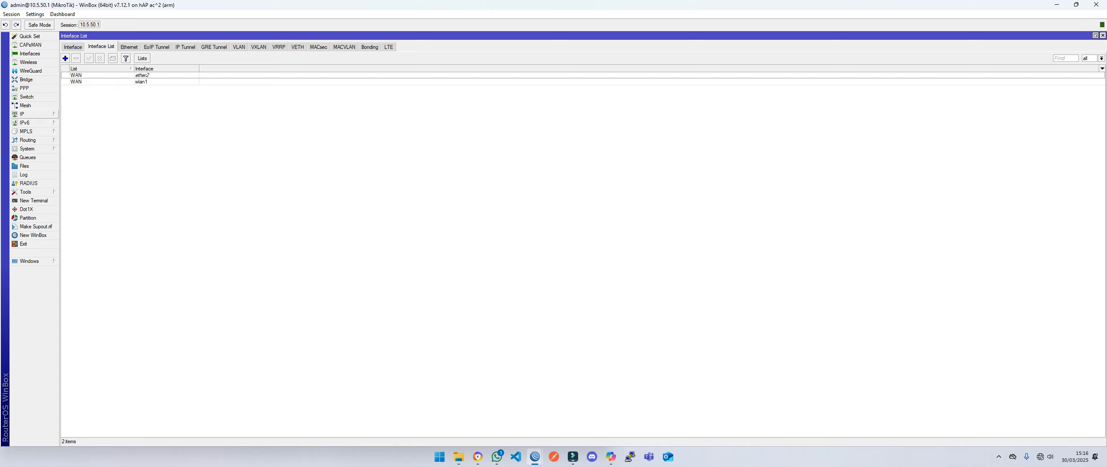
click(22, 113)
click(72, 236)
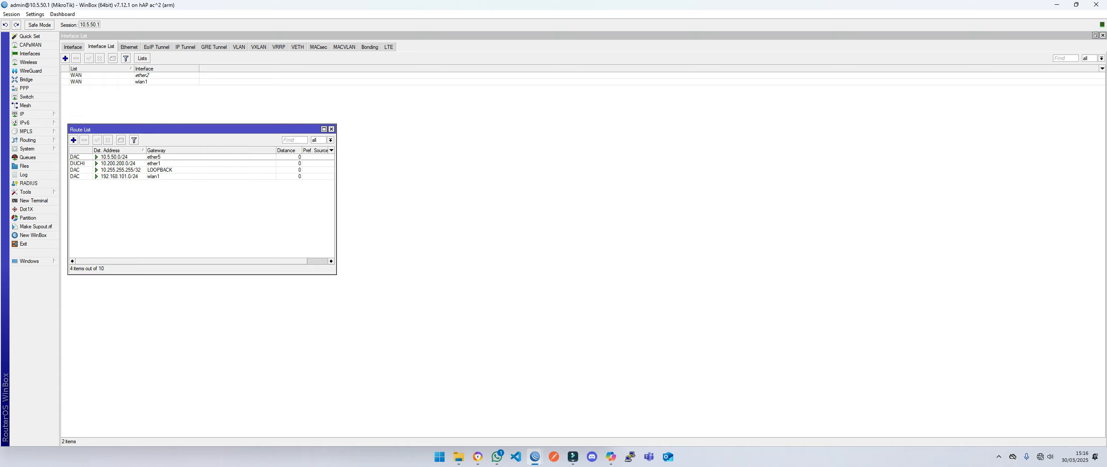
drag(194, 130, 360, 136)
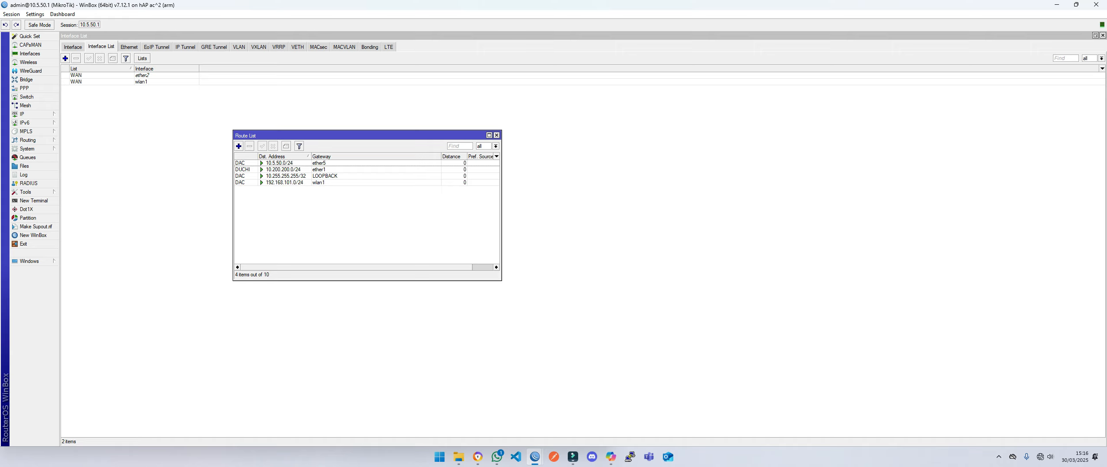
Start a new DHCP client on wlan1 with adding a default route set to no.
click(31, 114)
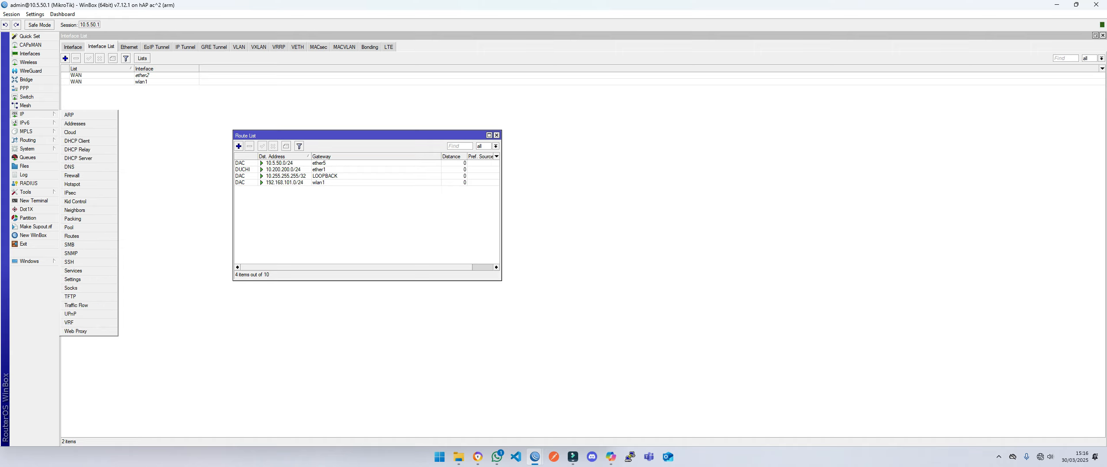
click(77, 141)
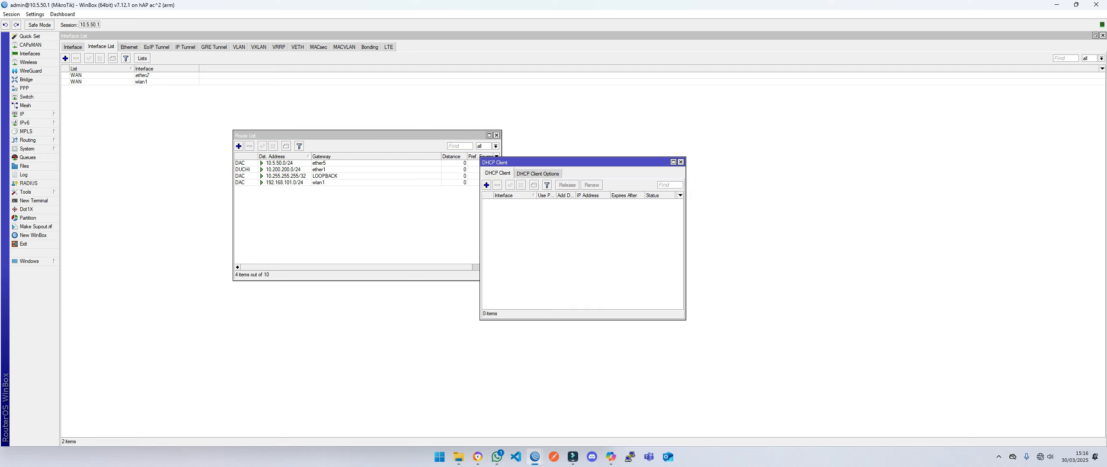
click(486, 185)
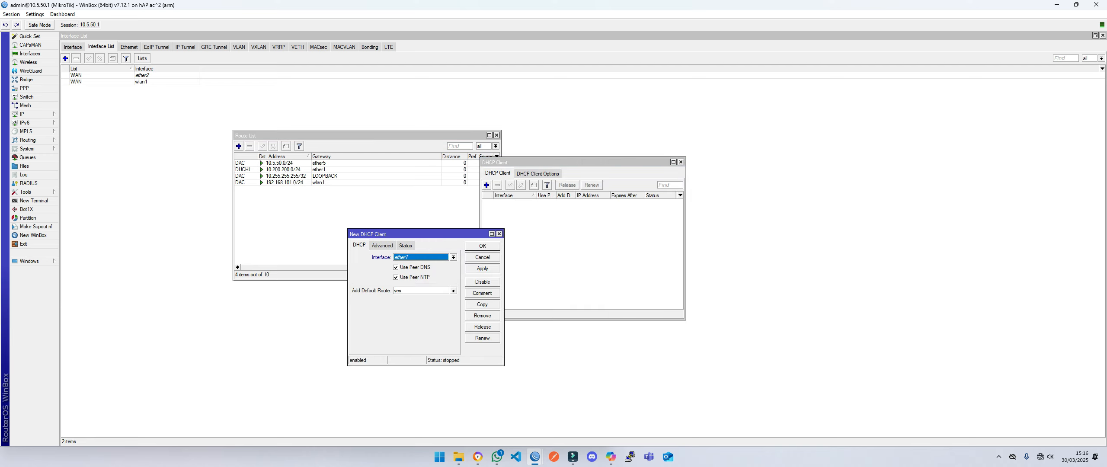
click(453, 257)
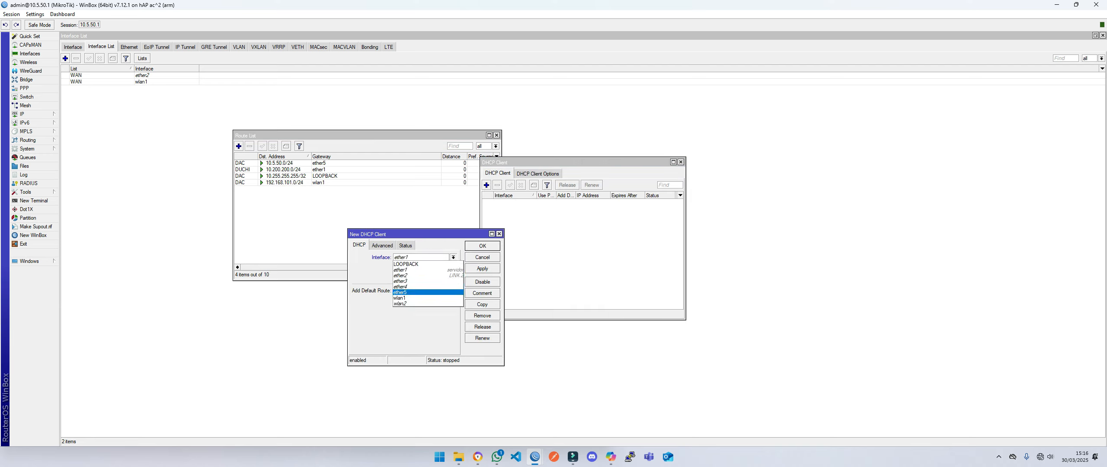
click(415, 298)
click(454, 290)
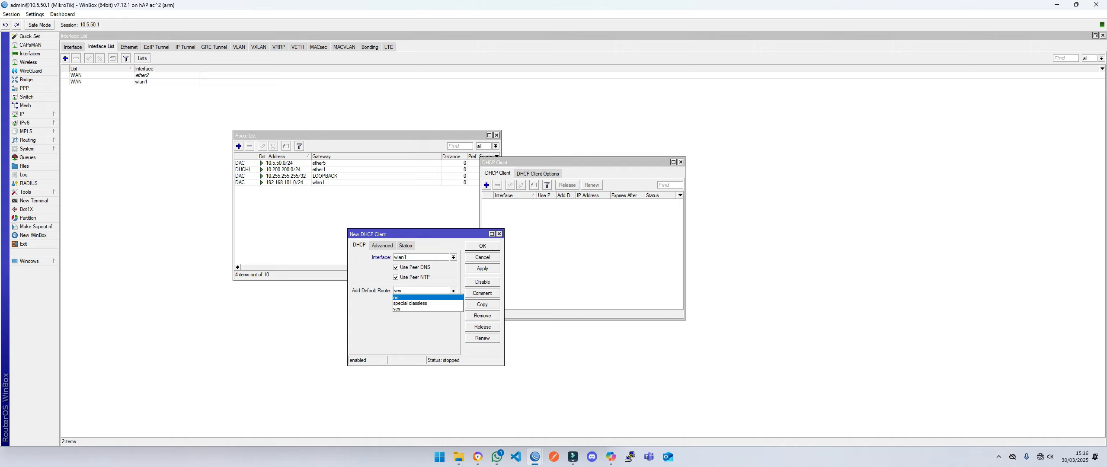
key(Return)
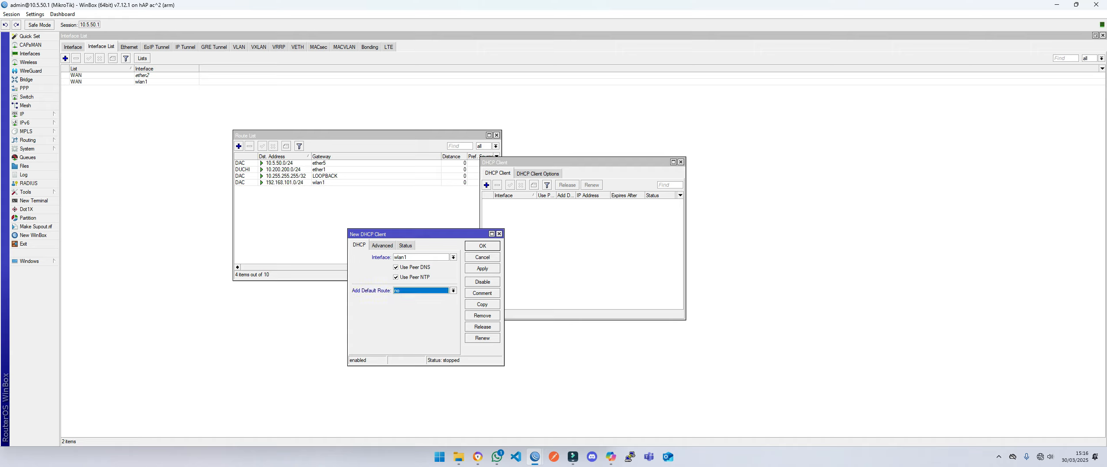
Disable the use of peer DNS and peer NTP for the wlan1 DHCP client and apply it.
key(shift+Tab)
key(shift+Tab)
key(space)
key(Tab)
key(space)
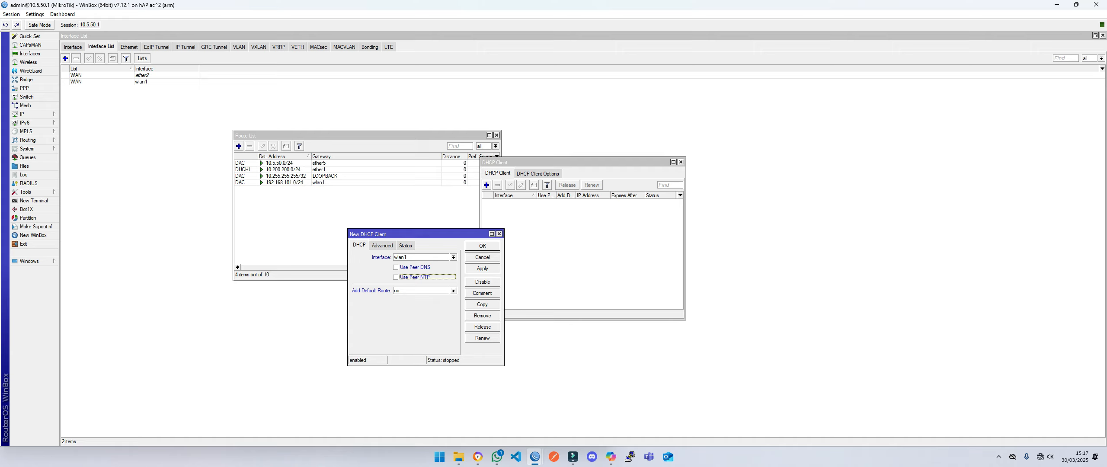
click(482, 268)
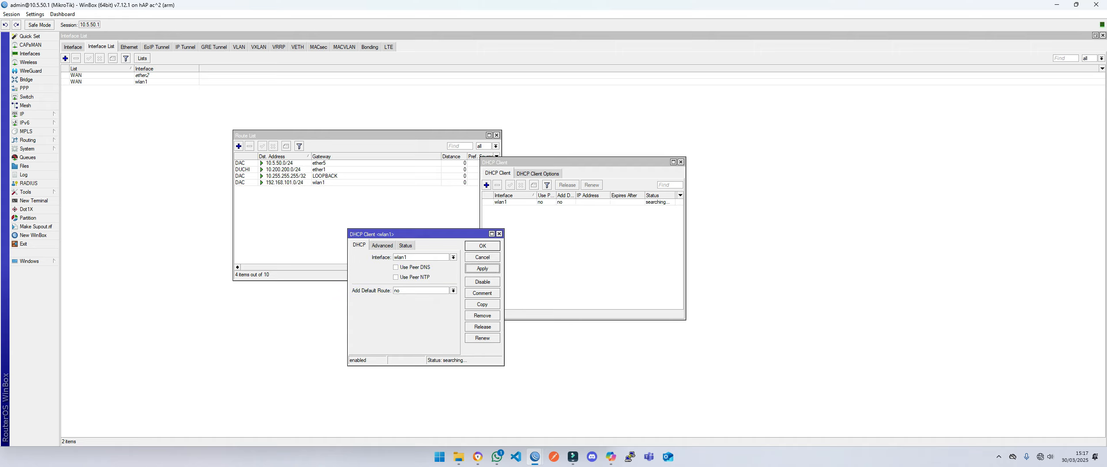
Check the wlan1 DHCP client's status, release its lease and copy the gateway address it receives.
click(405, 246)
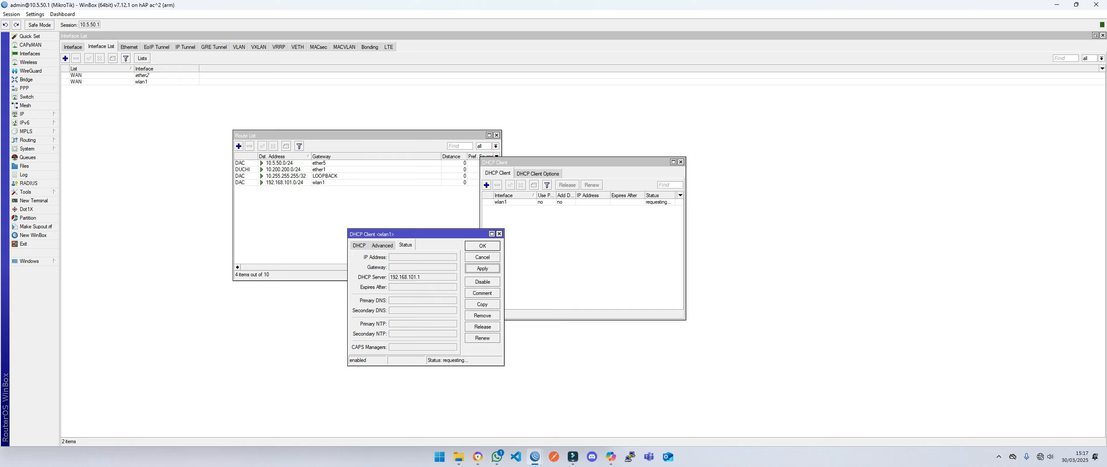
click(483, 246)
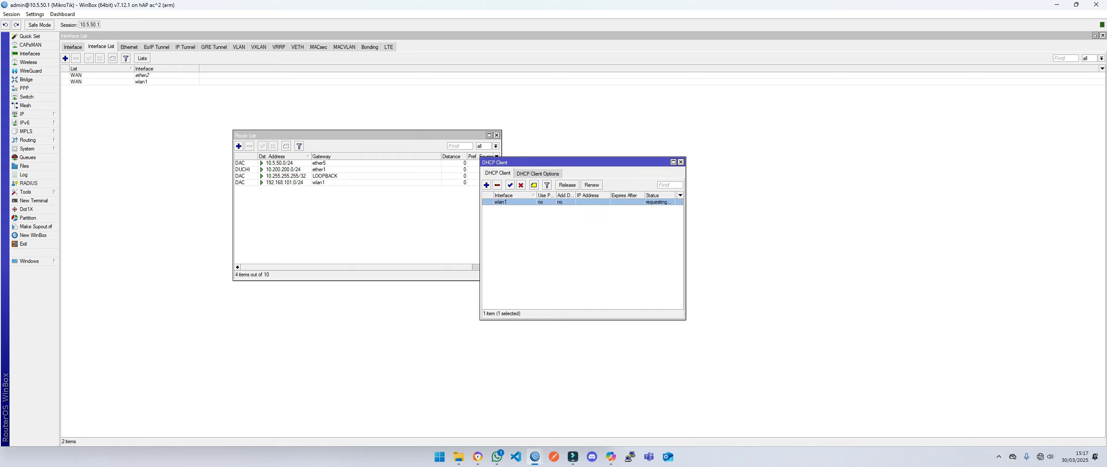
click(567, 184)
double_click(558, 202)
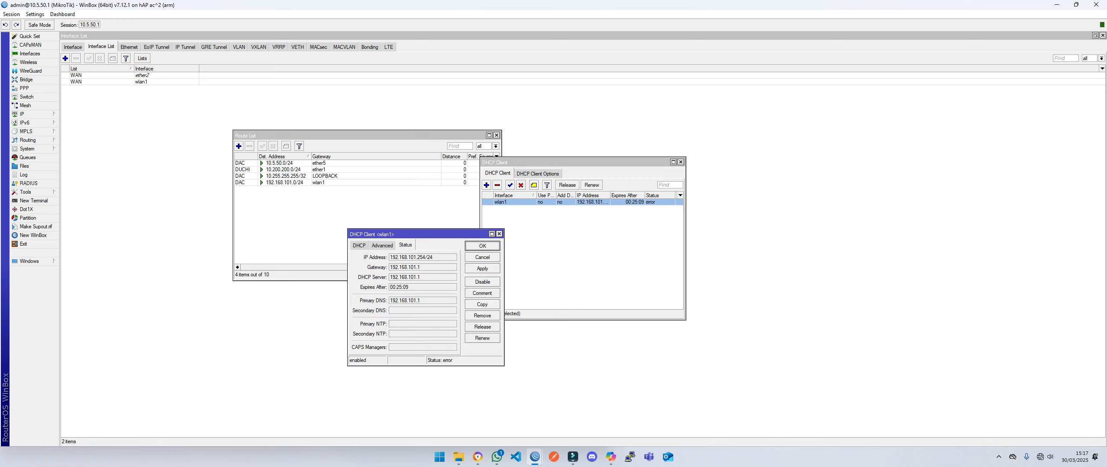
drag(390, 268, 421, 268)
key(ctrl+c)
click(424, 267)
Open the IP address list, turn off inline comments and widen the list and its address column.
click(33, 114)
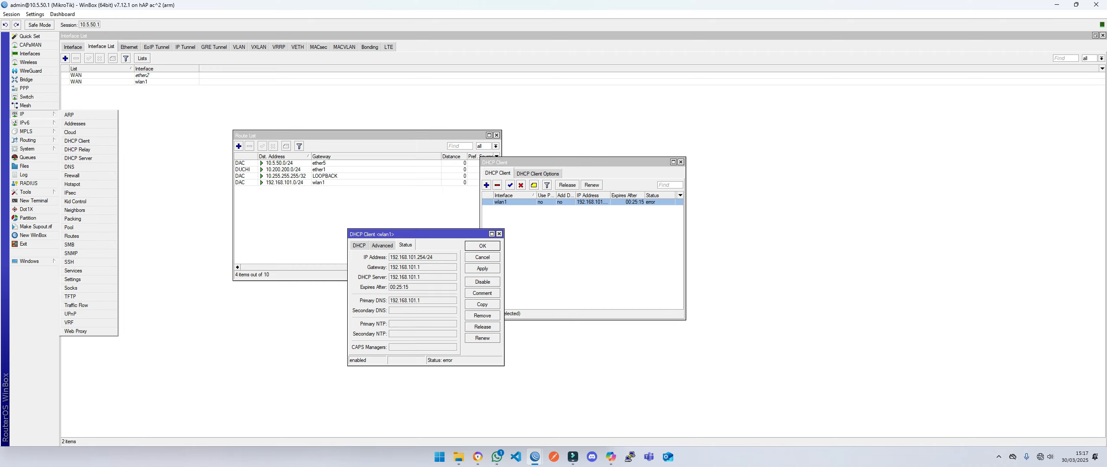
click(82, 124)
drag(562, 168, 645, 159)
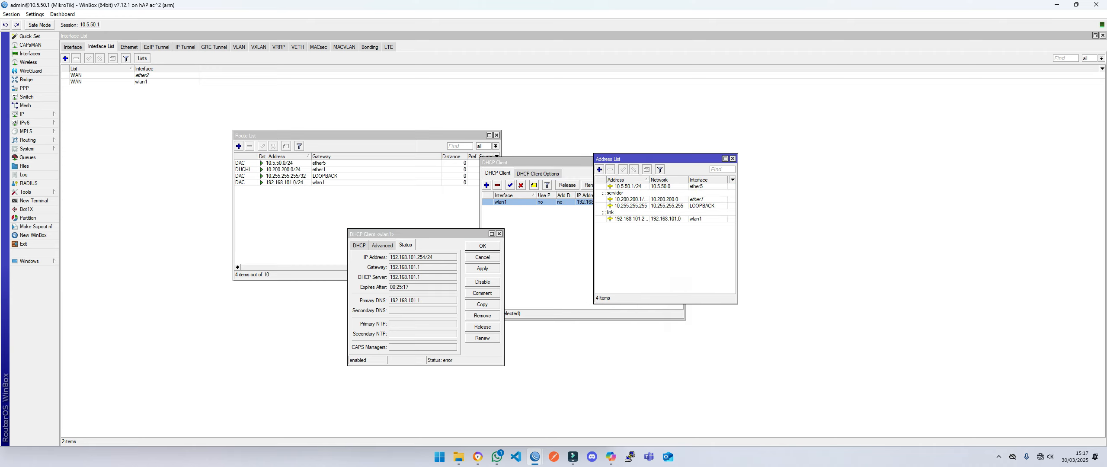
right_click(644, 238)
click(700, 262)
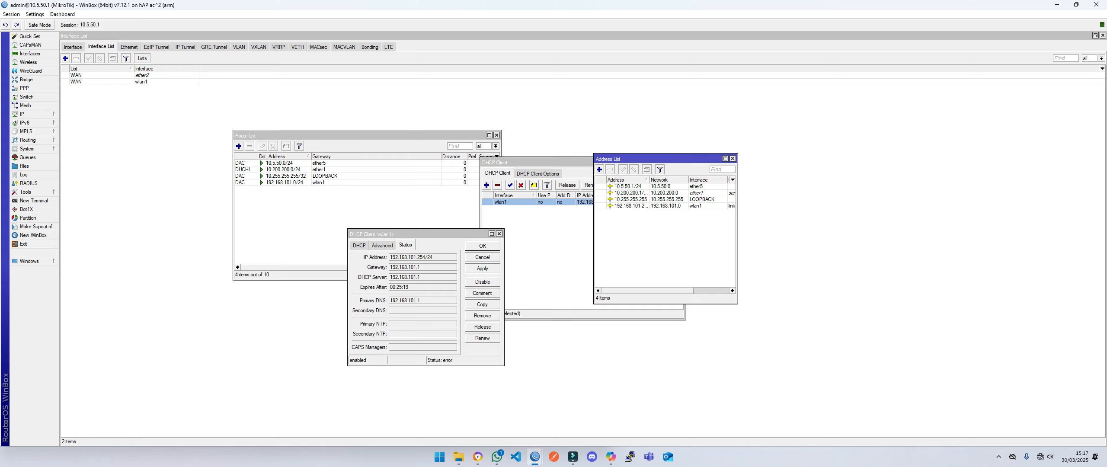
drag(737, 230, 808, 229)
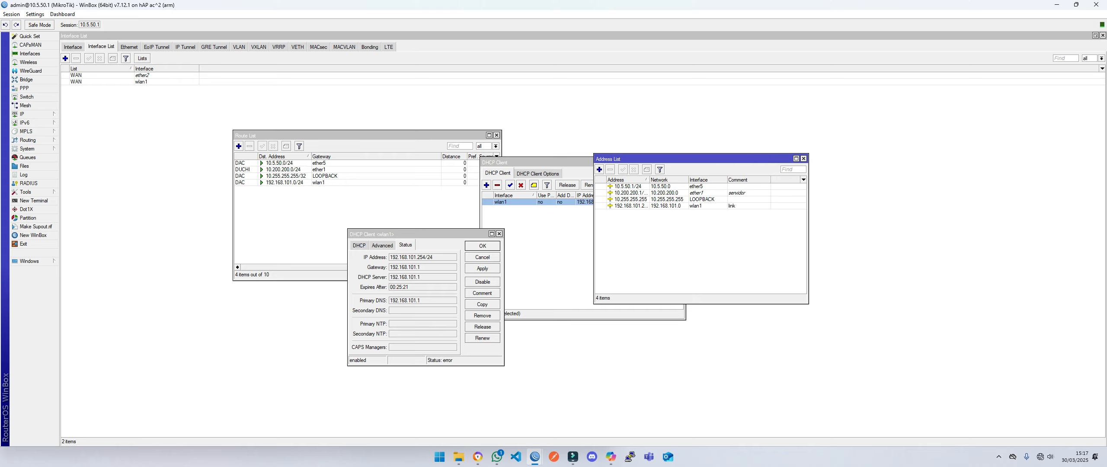
drag(649, 180, 664, 179)
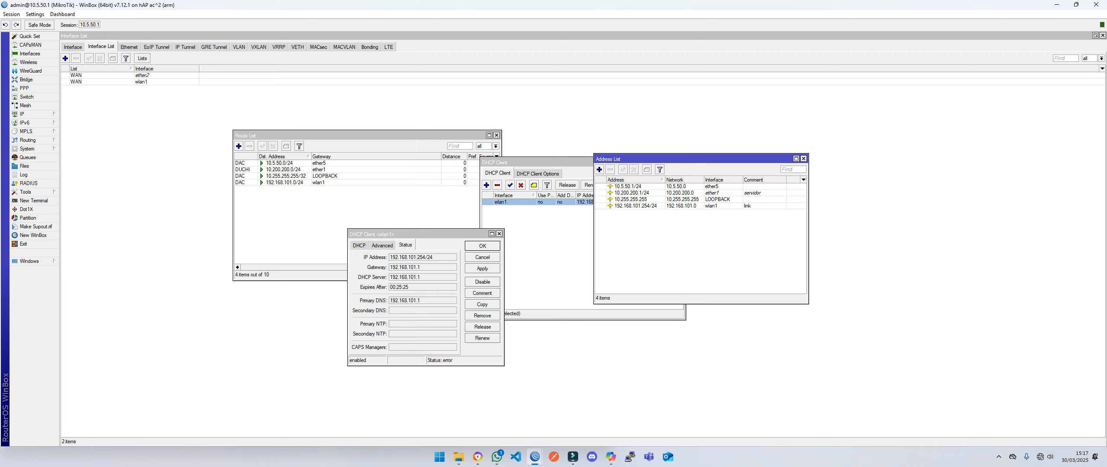
Check the existing wlan1 address against the DHCP gateway and remove the wlan1 DHCP client.
click(636, 206)
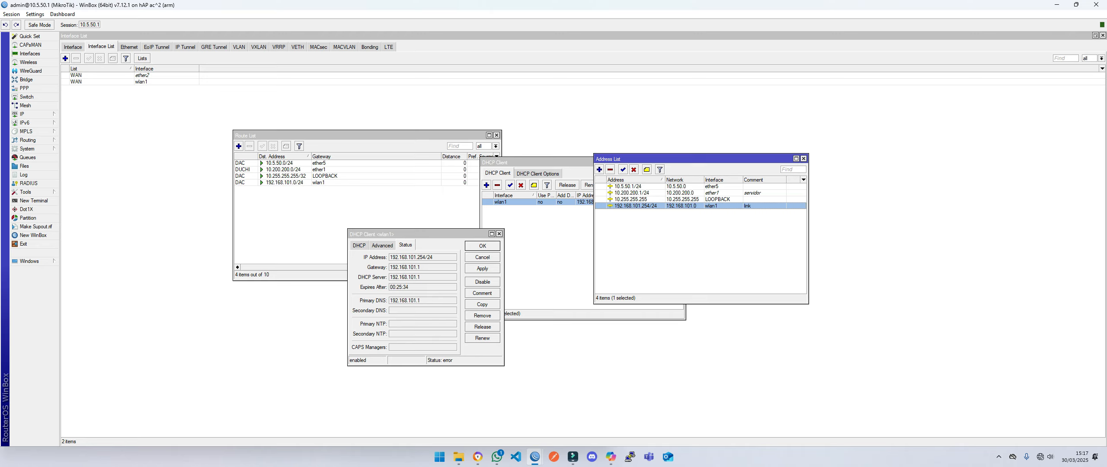
click(423, 267)
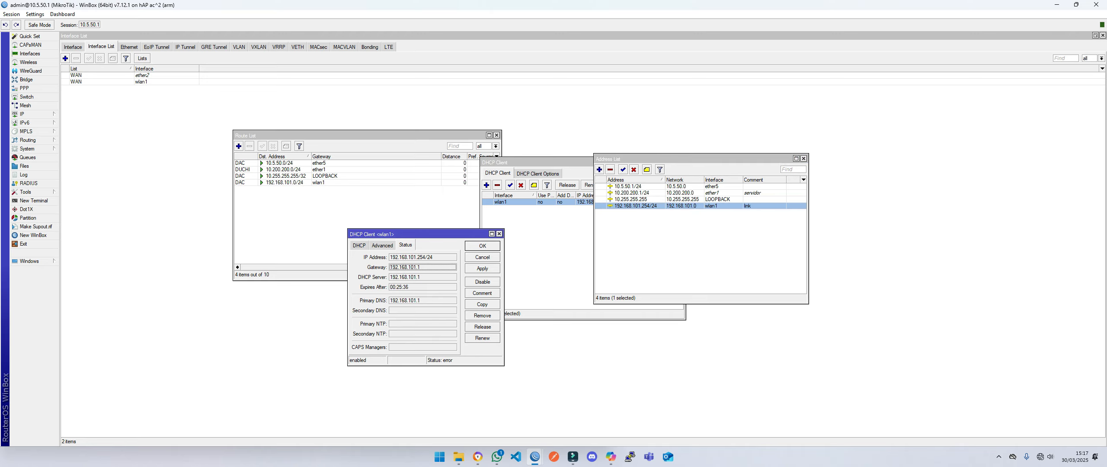
click(482, 315)
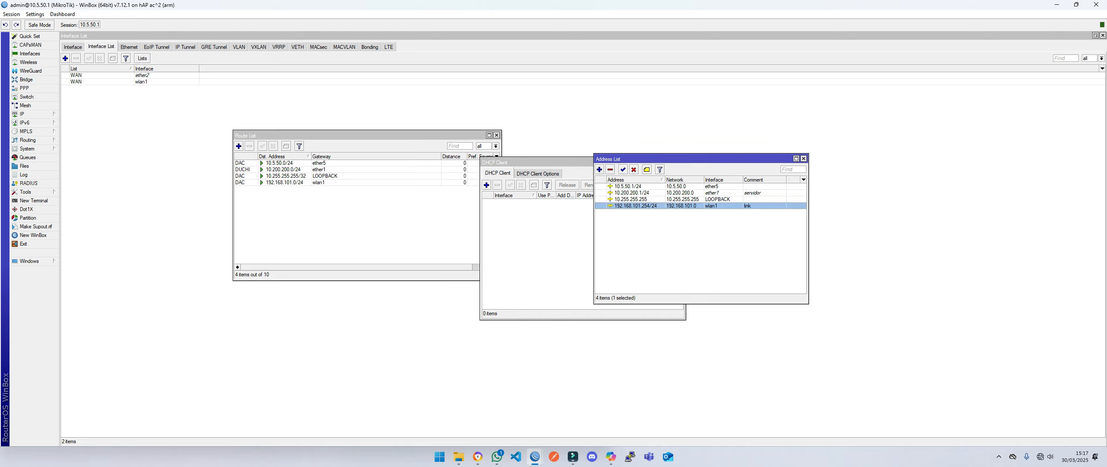
click(599, 169)
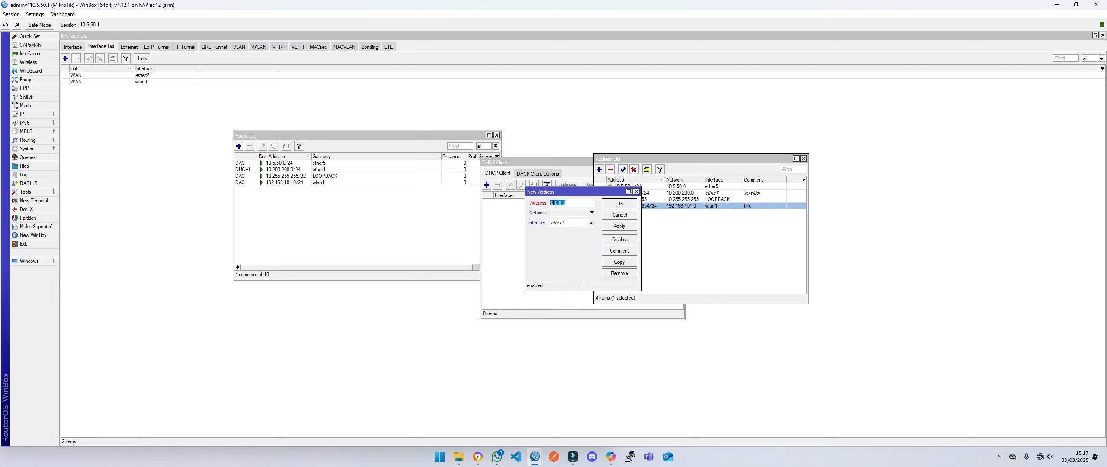
text(192.168.5.200/24)
click(591, 223)
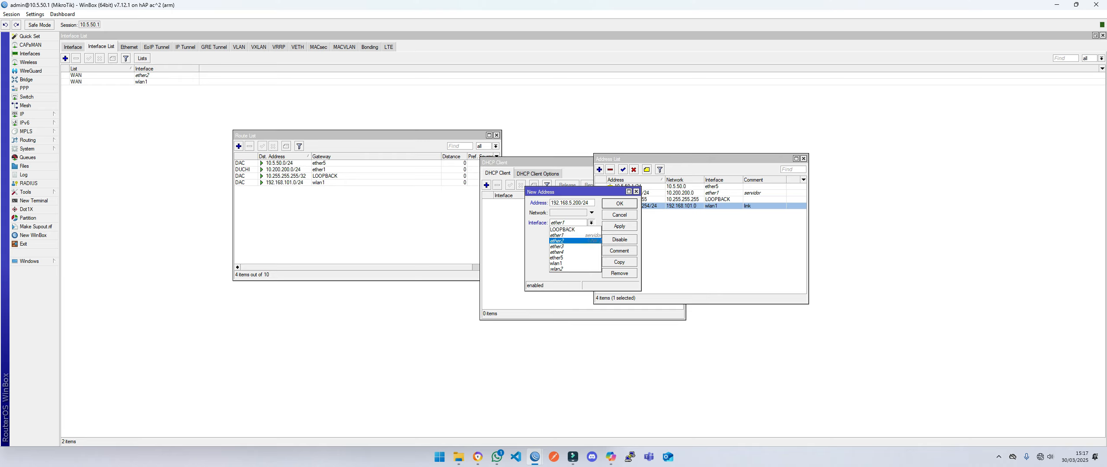
click(595, 242)
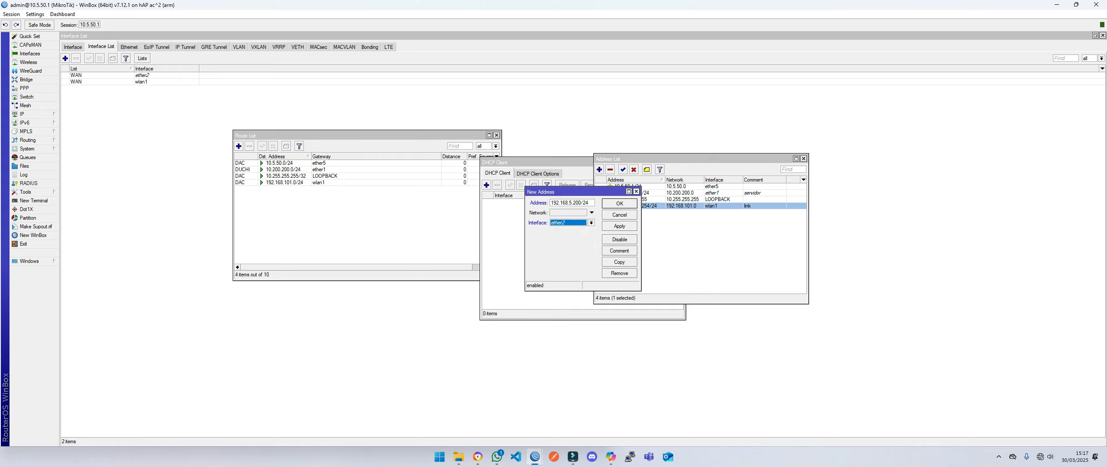
key(Escape)
key(Escape)
key(Escape)
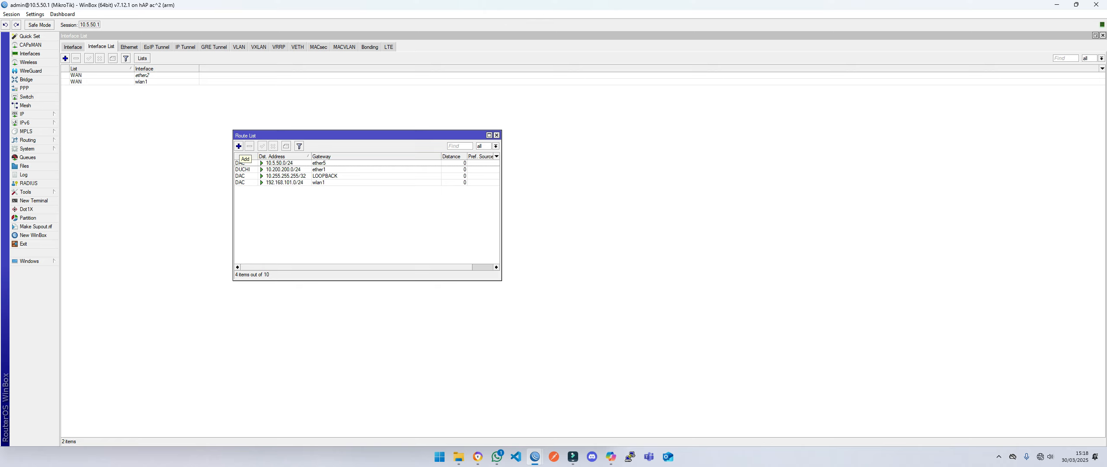
Add a route to 9.9.9.9 with gateway 192.168.101.1 in the main routing table and apply it.
click(239, 146)
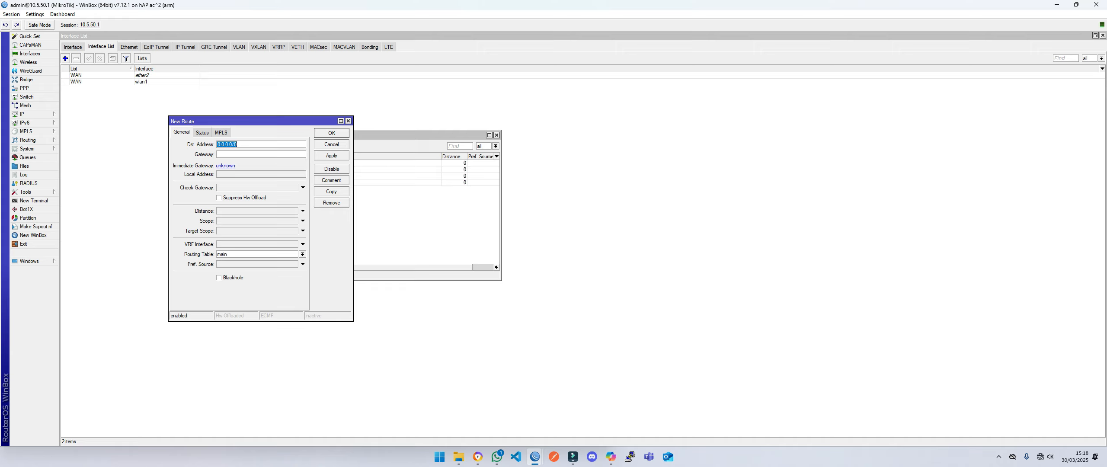
text(9.9.9.9)
key(ctrl+v)
drag(250, 154, 215, 155)
click(331, 155)
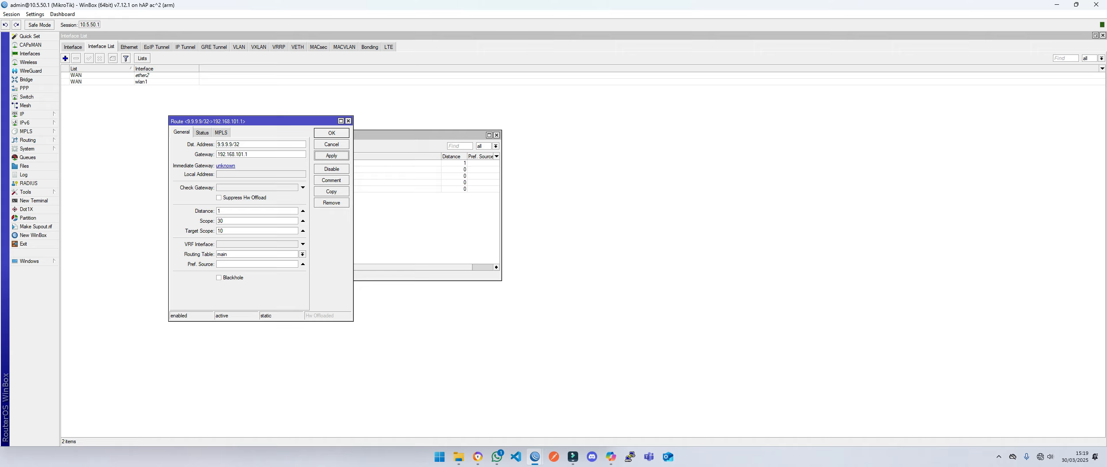
Set the 9.9.9.9 route's scope to 10 and give it the comment "recursivo link 1".
drag(232, 145, 216, 144)
drag(248, 155, 217, 155)
drag(221, 221, 217, 221)
click(332, 156)
click(332, 180)
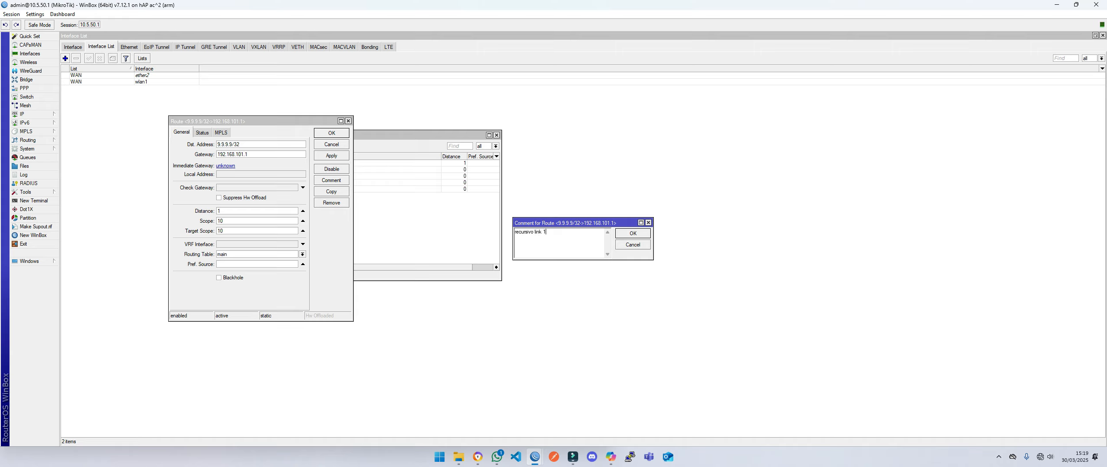
key(Return)
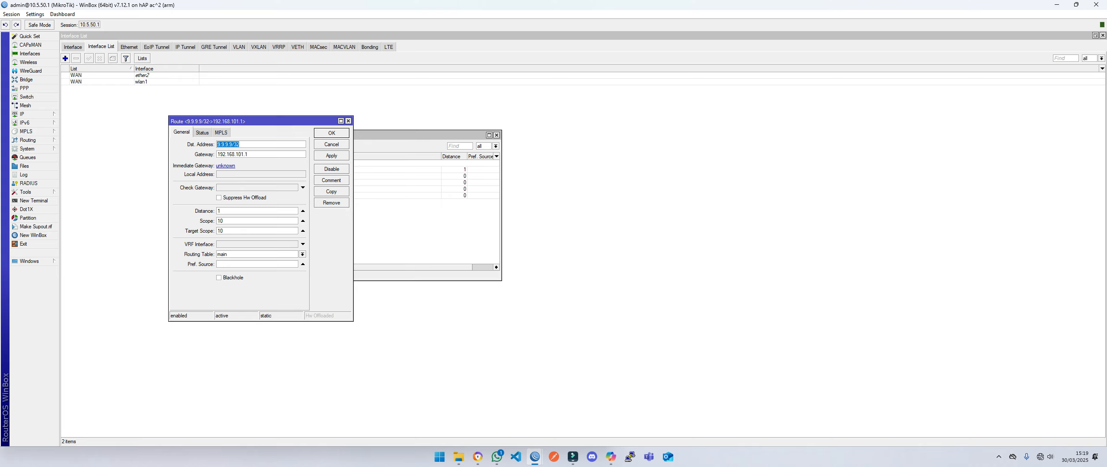
Copy the 9.9.9.9 route as a second route to 4.2.2.1 via gateway 192.168.5.1, commented "recursivo link 2".
click(331, 191)
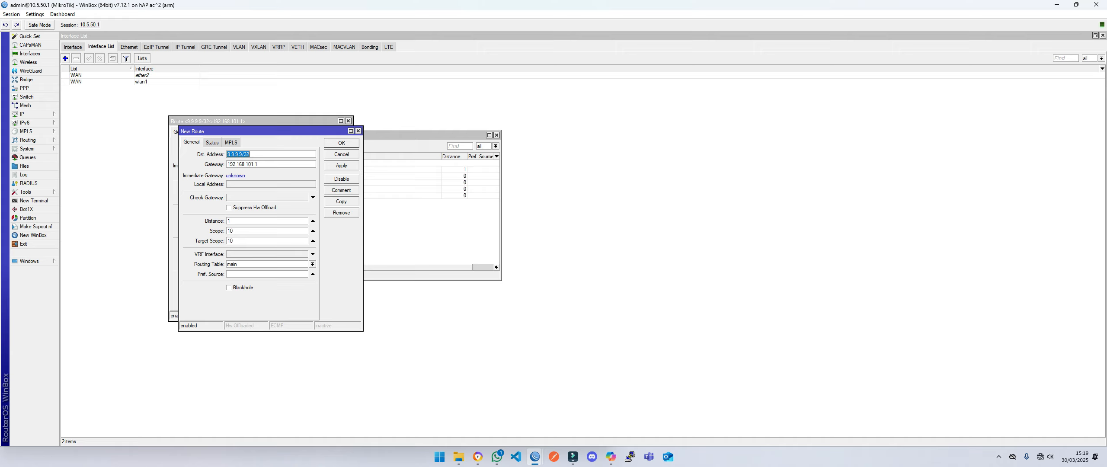
text(4)
text(5)
click(341, 166)
click(341, 189)
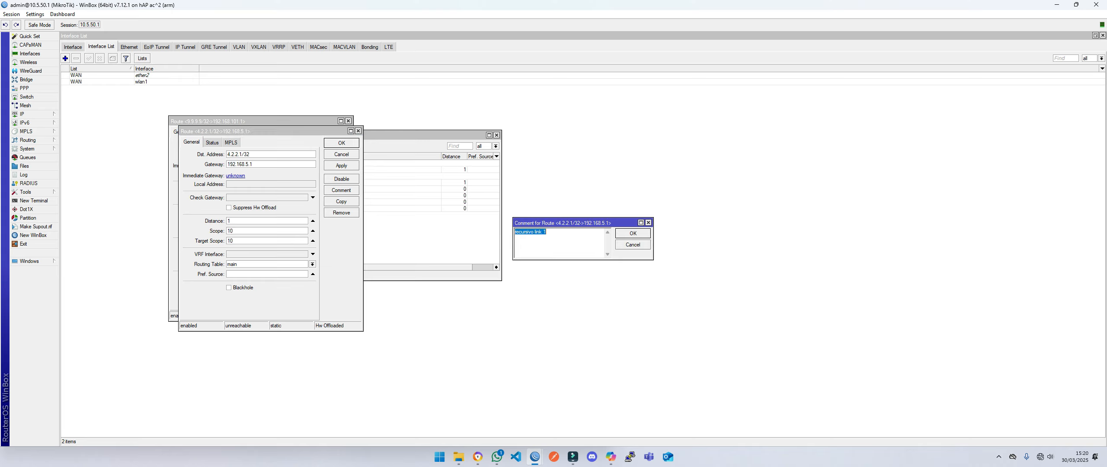
click(548, 232)
text(2)
key(Return)
Add the IP address 192.168.5.200/24 to interface ether2, reusing the subnet of the 4.2.2.1 route's gateway, and apply it.
key(Tab)
key(ctrl+c)
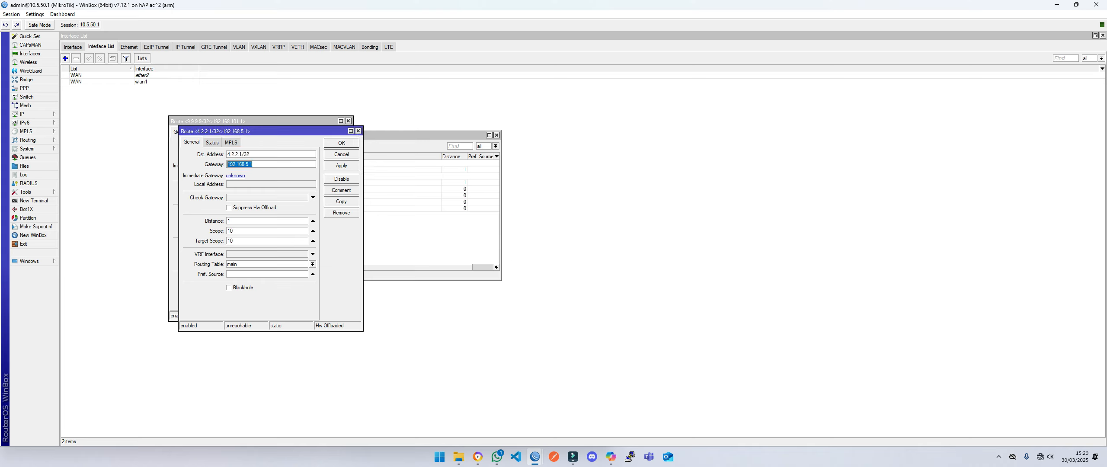
click(26, 114)
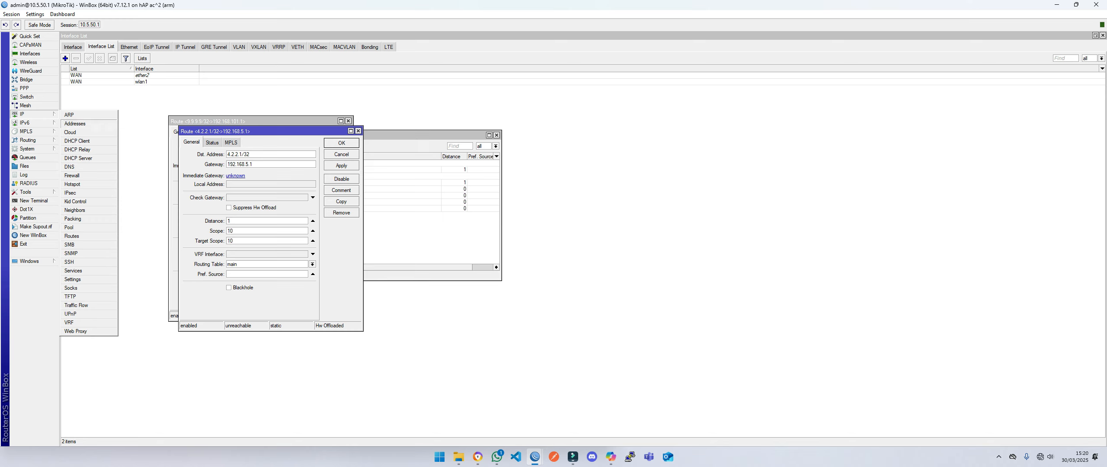
click(78, 124)
click(600, 169)
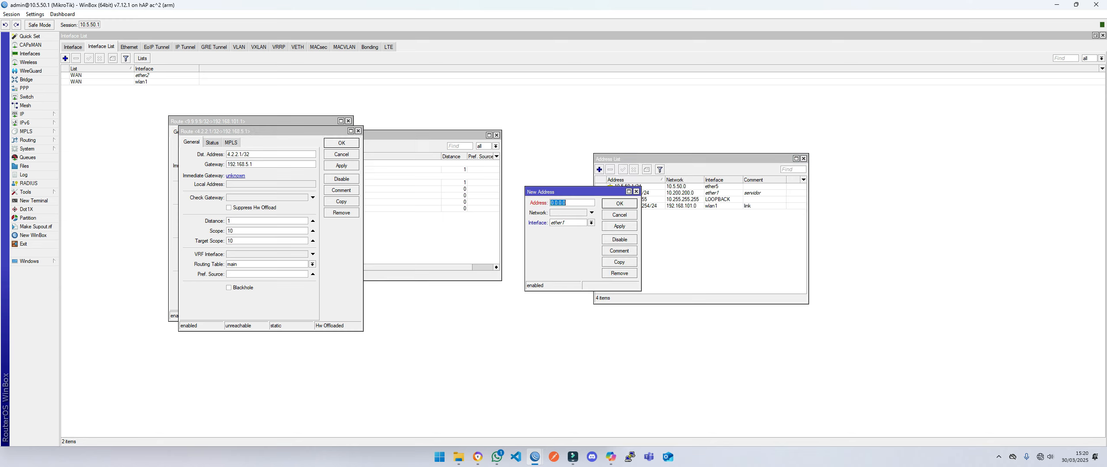
key(ctrl+v)
text(00/)
click(591, 222)
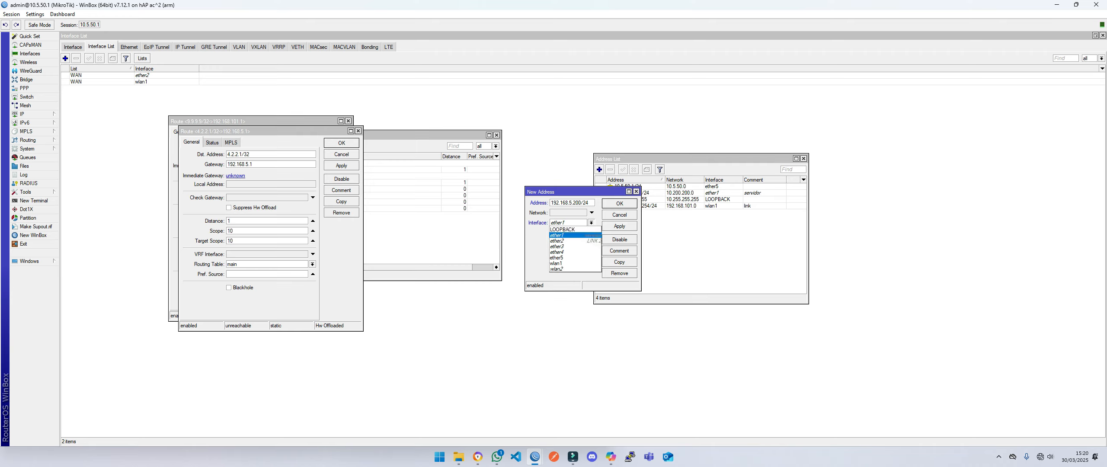
click(576, 241)
click(619, 226)
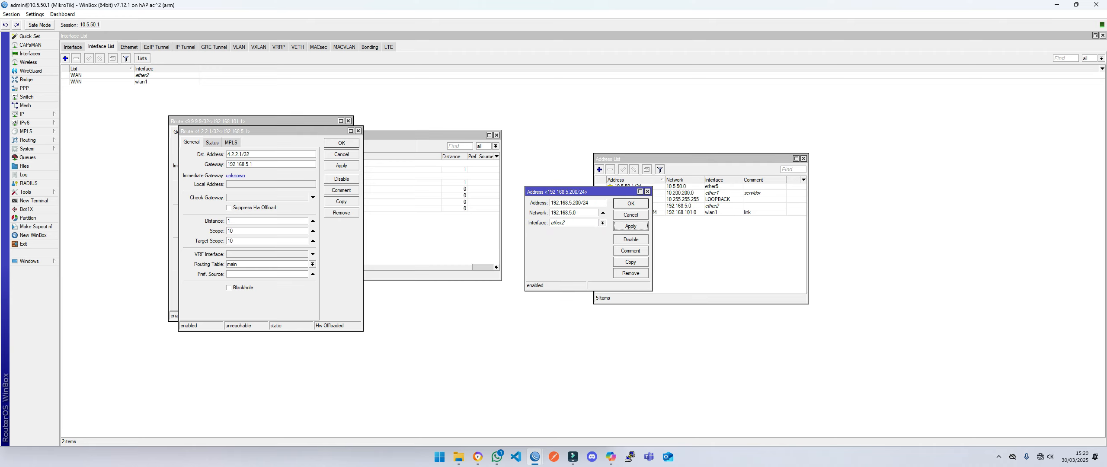
Give the new ether2 address the comment "link 2".
click(631, 251)
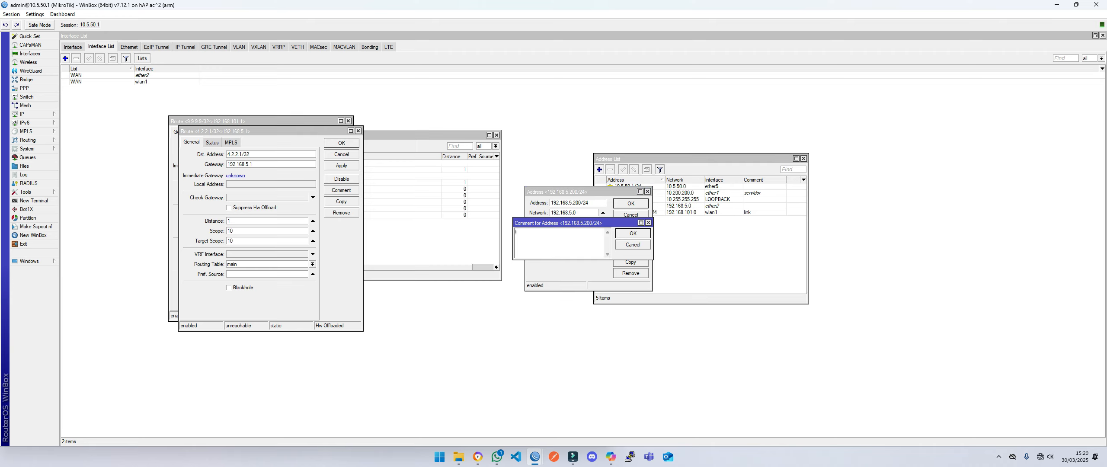
text(link 2)
key(Return)
key(Return)
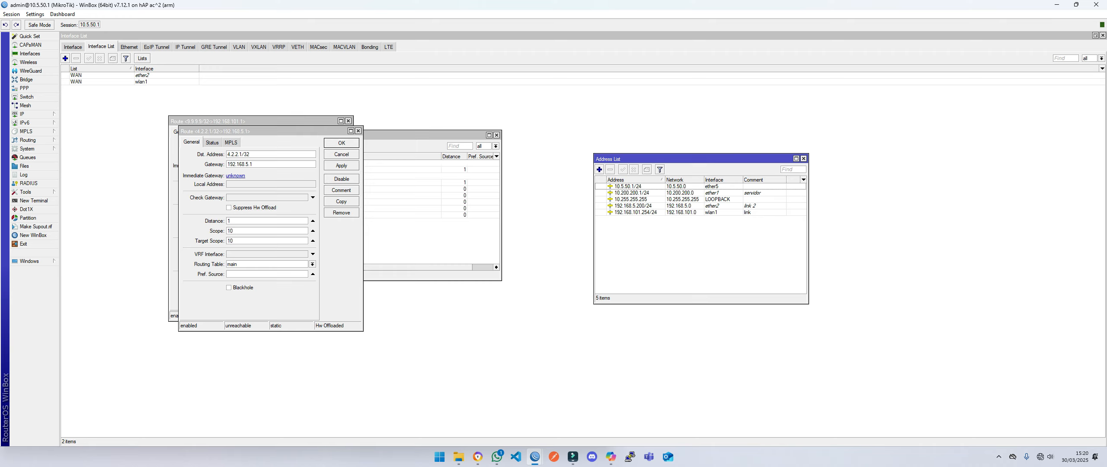
Change the comment of the wlan1 address to "link 1" and close the address list.
click(635, 212)
click(647, 169)
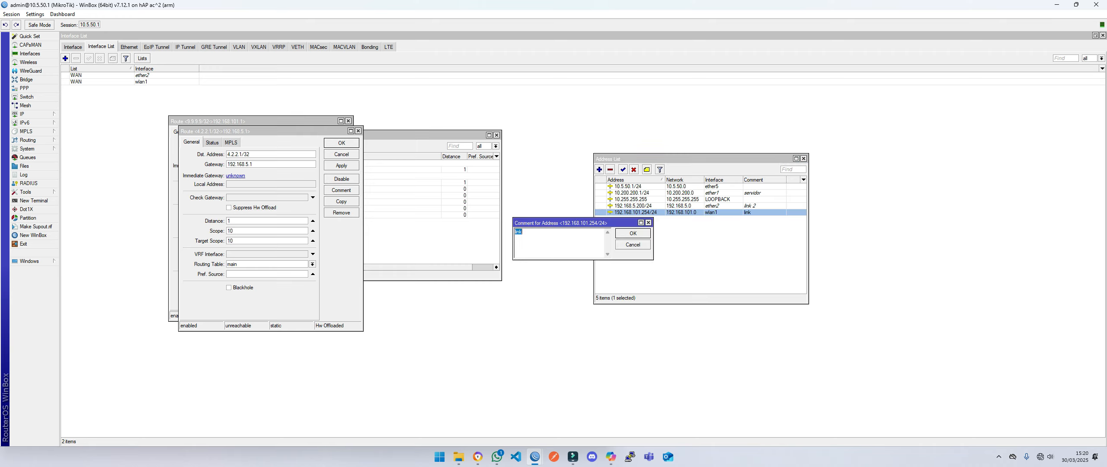
key(Right)
text(1)
key(Return)
key(Escape)
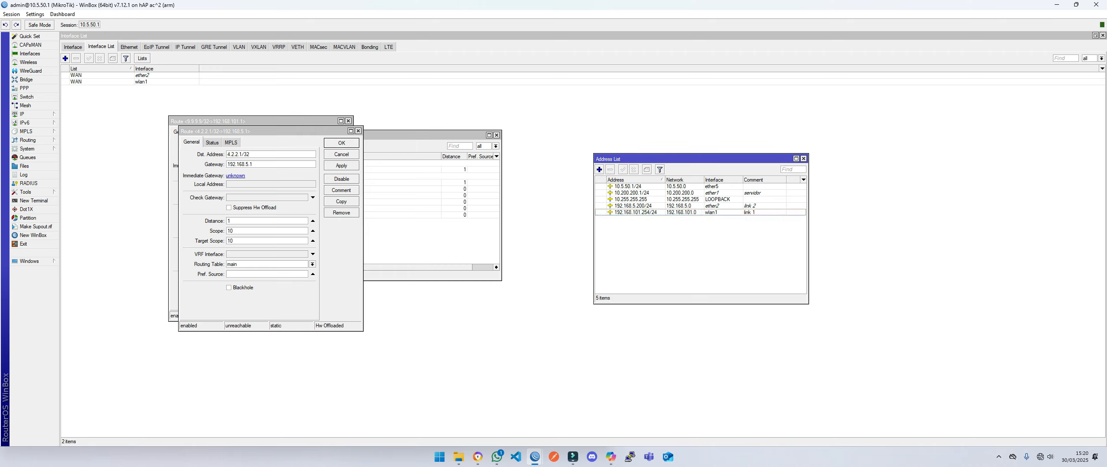
key(Escape)
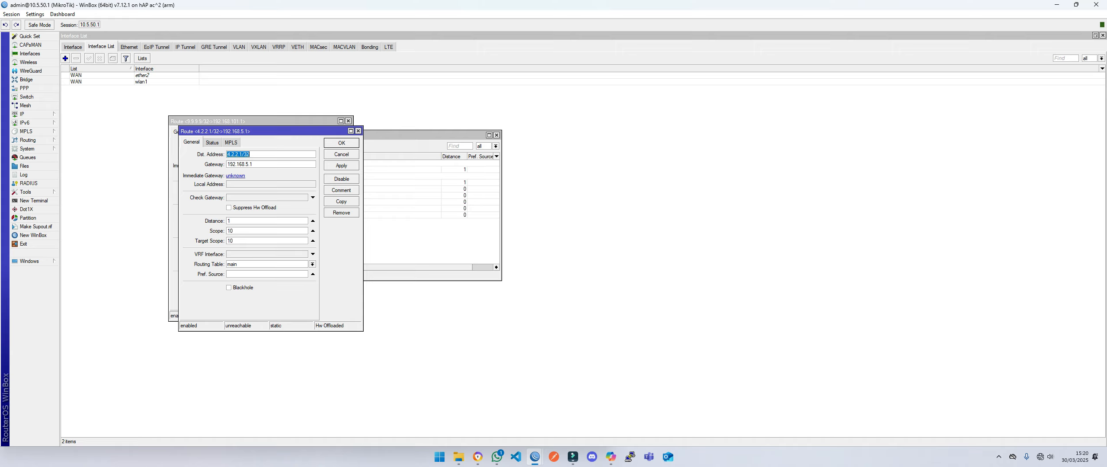
drag(242, 154, 227, 155)
click(253, 164)
drag(253, 165, 226, 165)
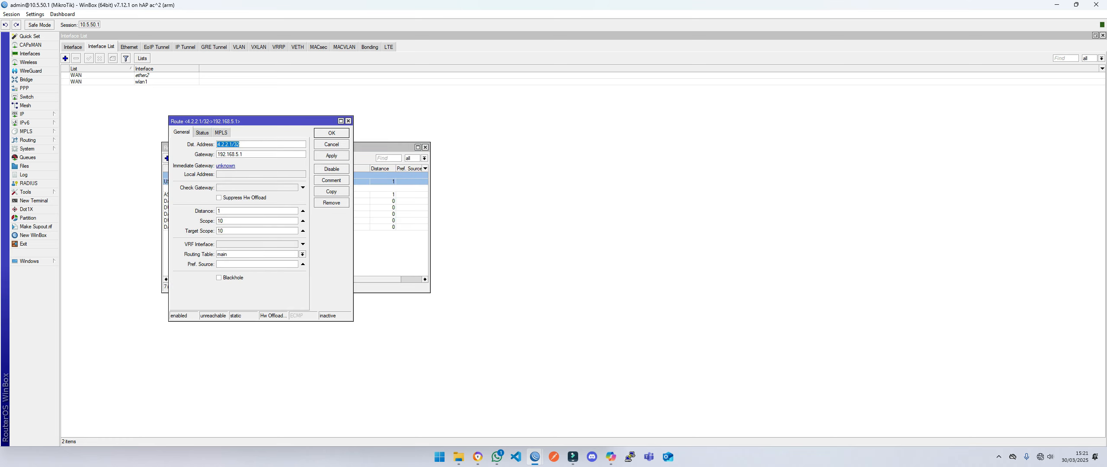
Ping 4.2.2.1 and 192.168.5.1 in separate ping windows to test link 2, and close the ping and route windows.
click(26, 192)
click(86, 271)
text(4.2.2.1)
key(Return)
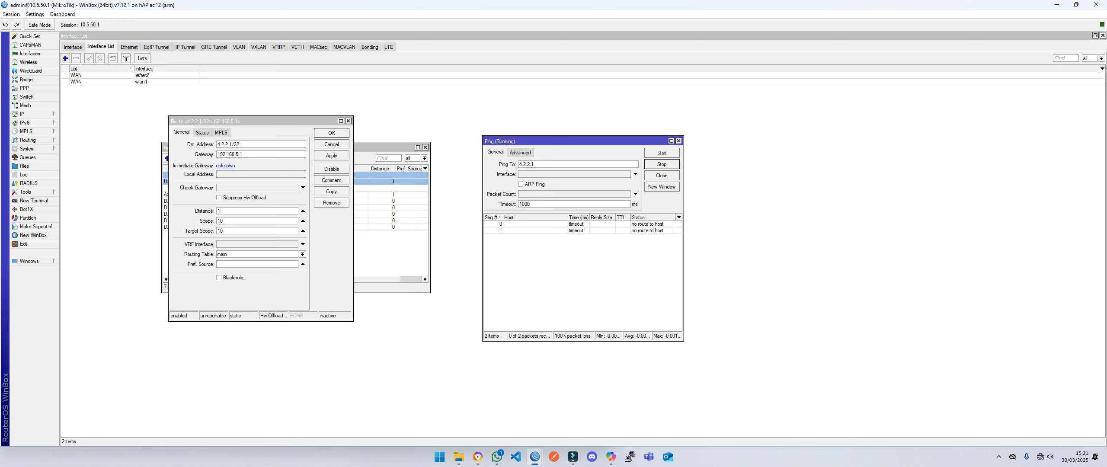
click(661, 186)
text(192.168.5.1)
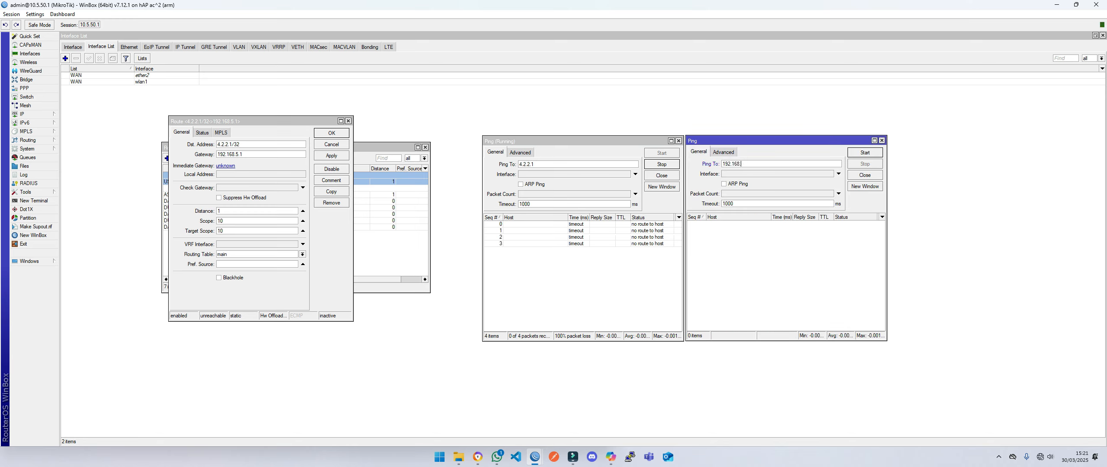
key(Return)
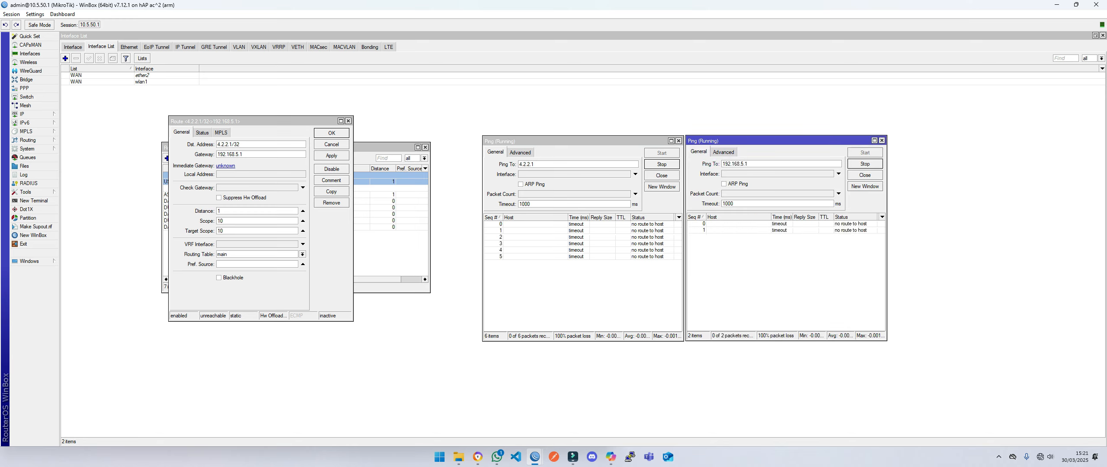
key(Escape)
key(Escape)
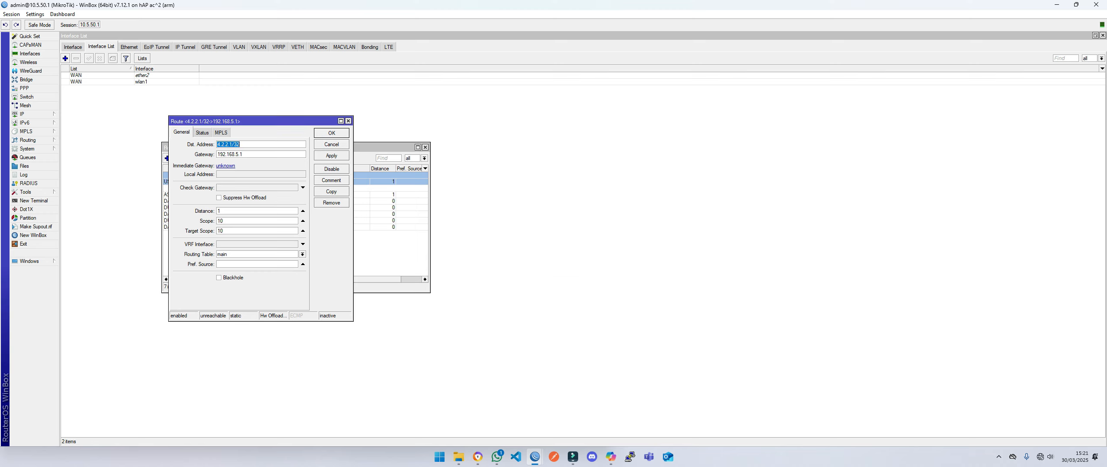
key(Escape)
key(Escape)
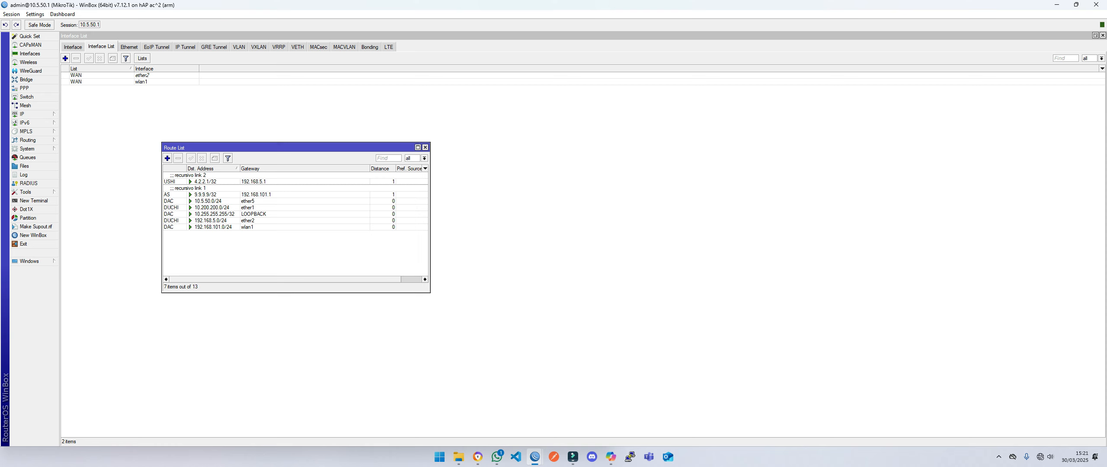
Test internet access by running "ping google.com" in a new terminal.
click(34, 200)
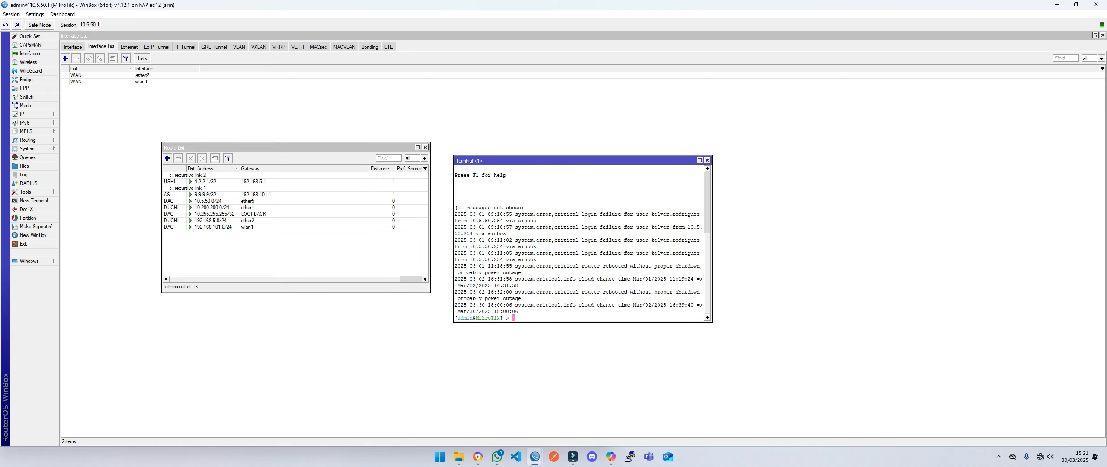
text(ping google.com)
key(Return)
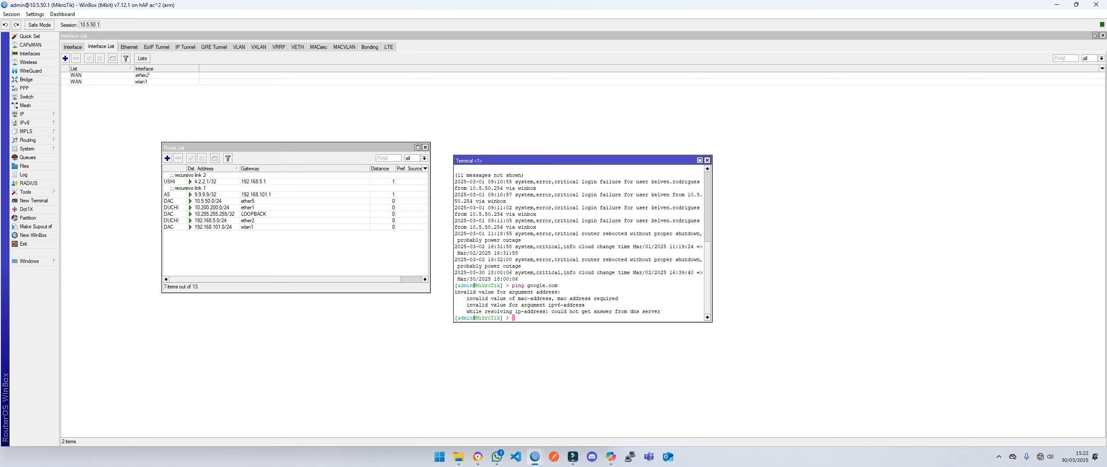
Add a default route 0.0.0.0/0 via gateway 9.9.9.9 in the main routing table, commented "link 1".
click(167, 157)
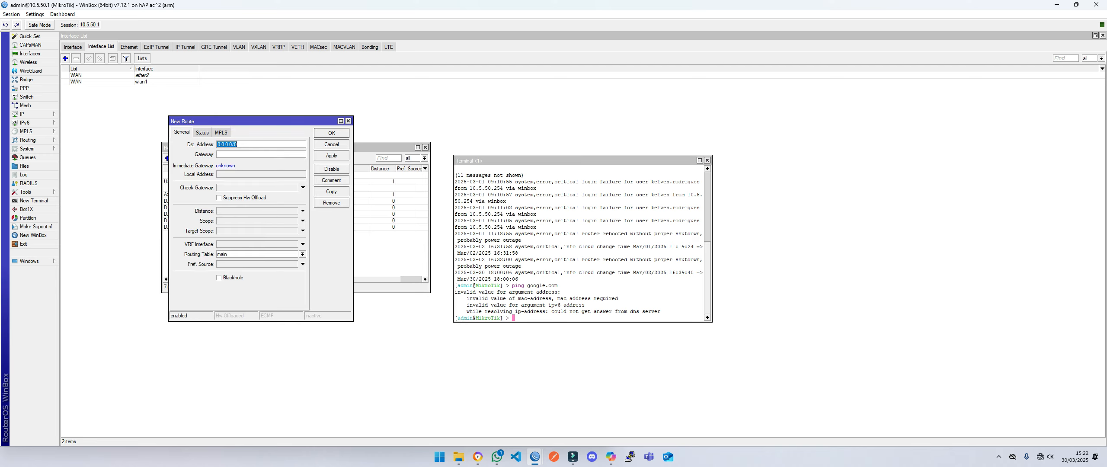
click(237, 144)
key(ctrl+a)
click(225, 155)
drag(217, 121, 276, 113)
text(9.9.9)
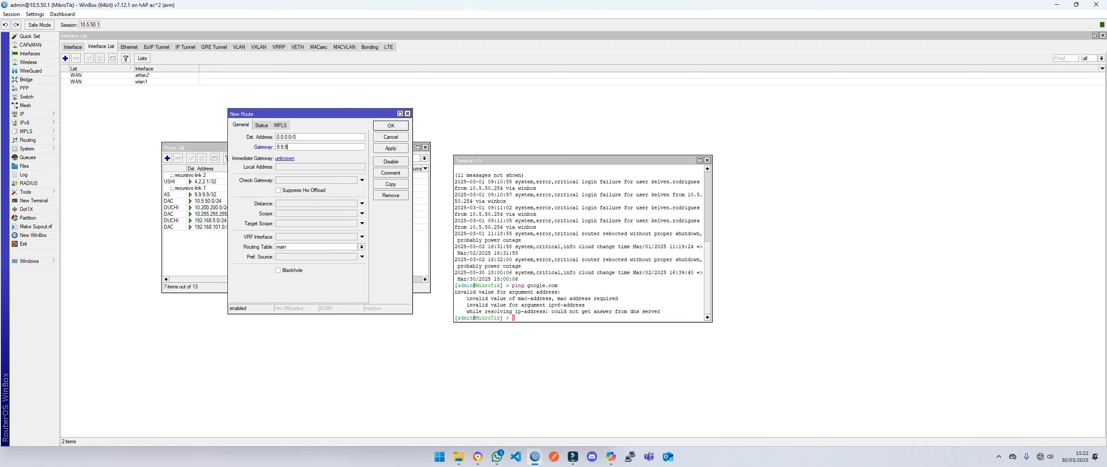
text(.9)
click(362, 204)
click(391, 148)
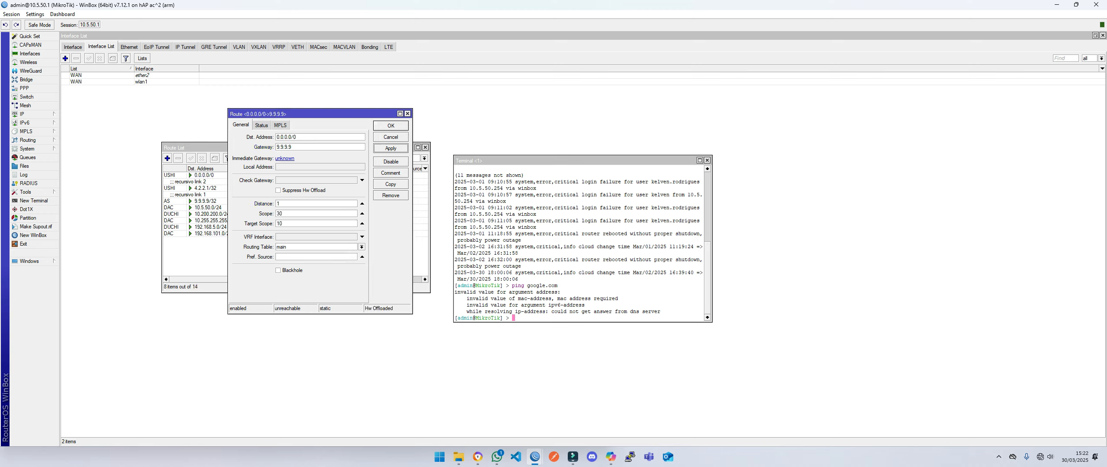
click(390, 173)
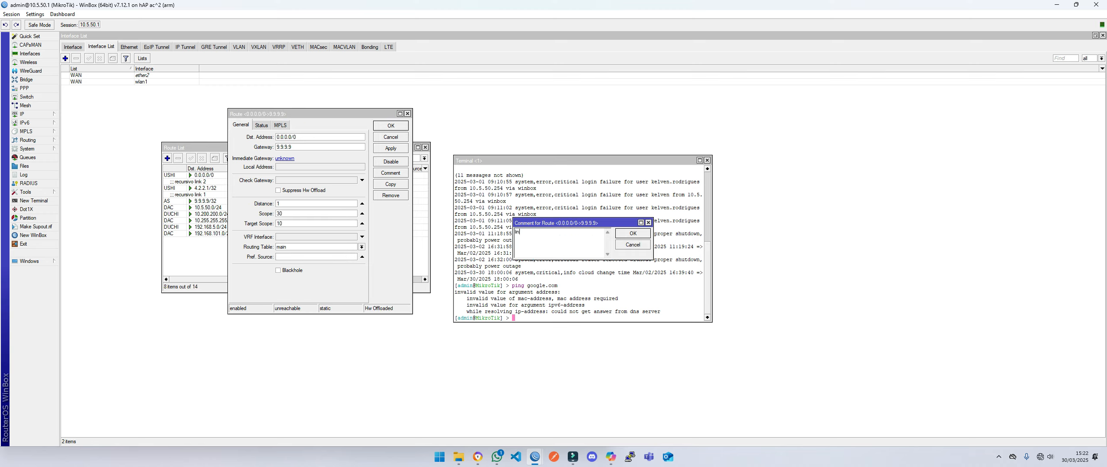
key(Return)
key(Return)
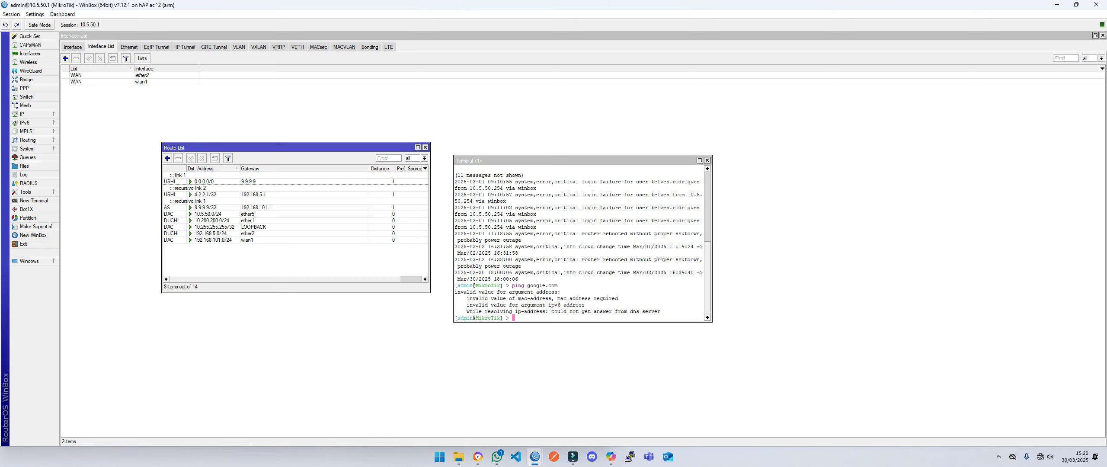
Set the target scope of the "link 1" default route to 11.
double_click(208, 181)
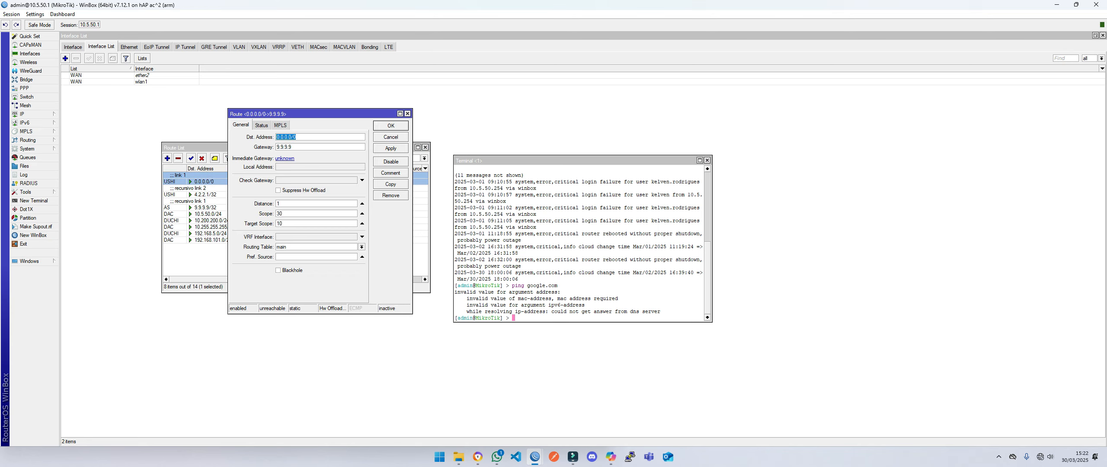
double_click(279, 223)
text(11)
key(Return)
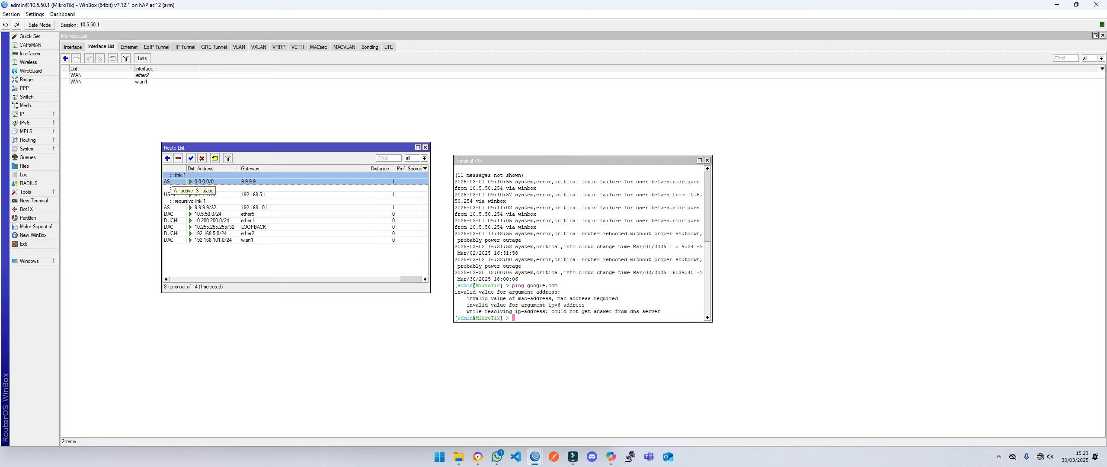
Repeat the google.com ping in the open terminal and stop it after several replies.
click(571, 285)
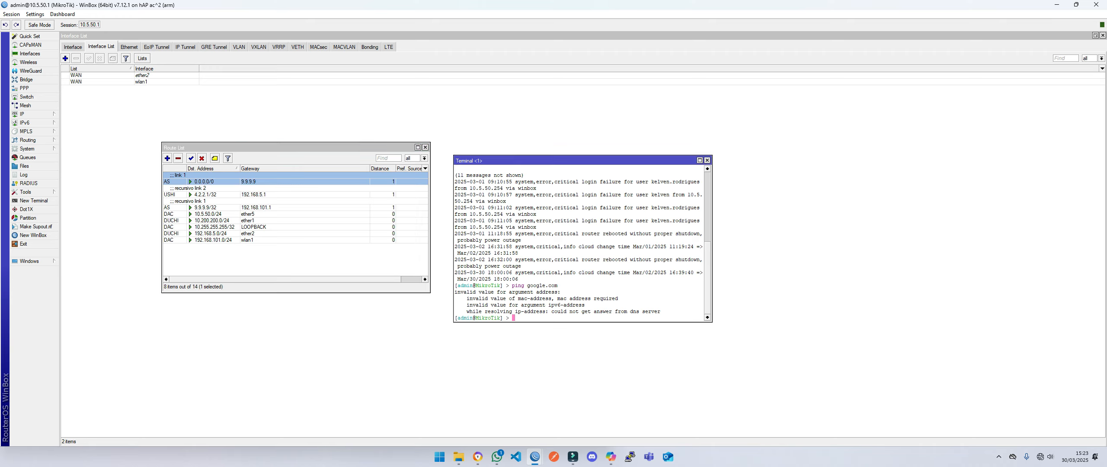
key(Up)
key(Return)
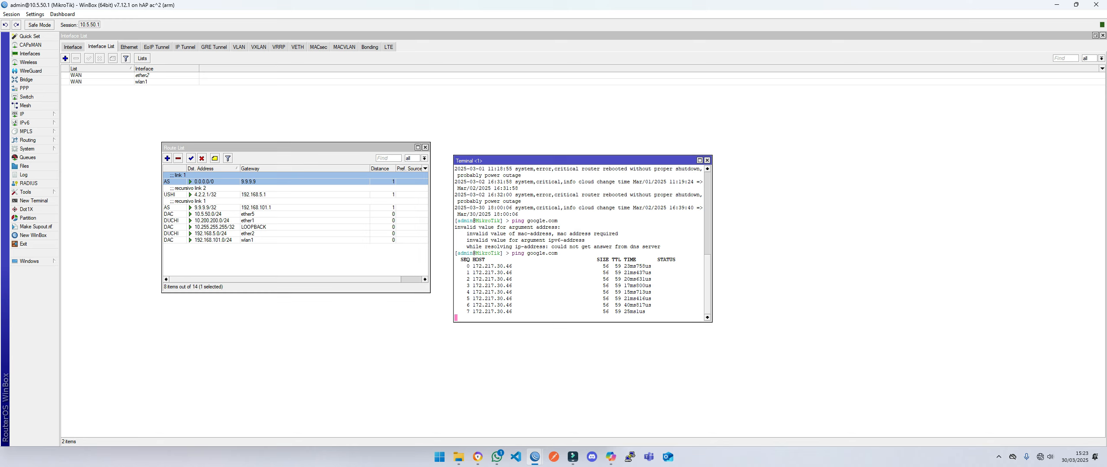
key(ctrl+c)
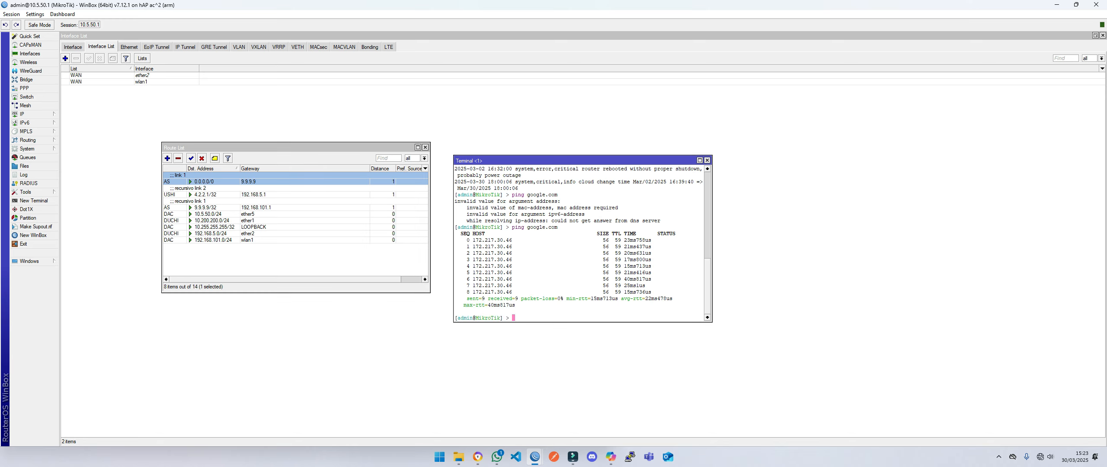
Copy the "link 1" default route as a second default route via gateway 4.2.2.1 with distance 2, and apply it.
double_click(216, 181)
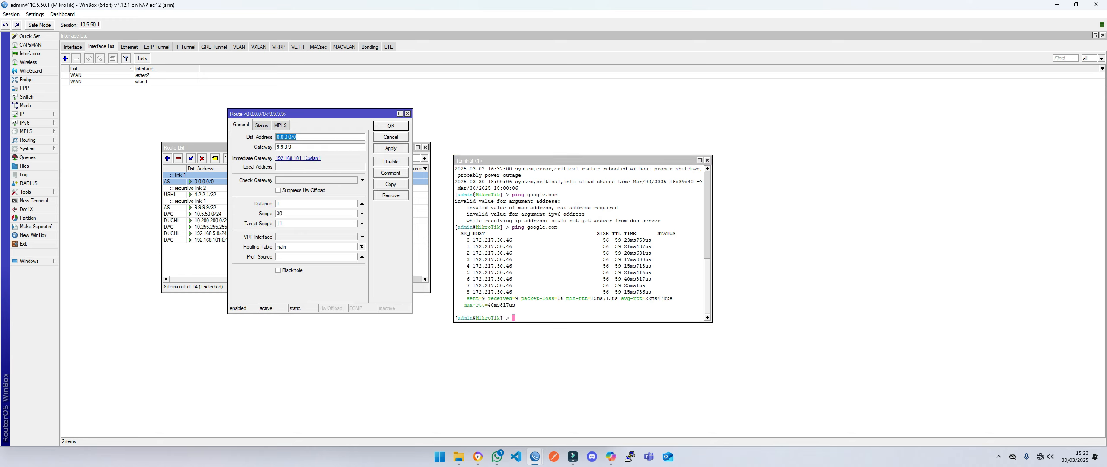
click(391, 184)
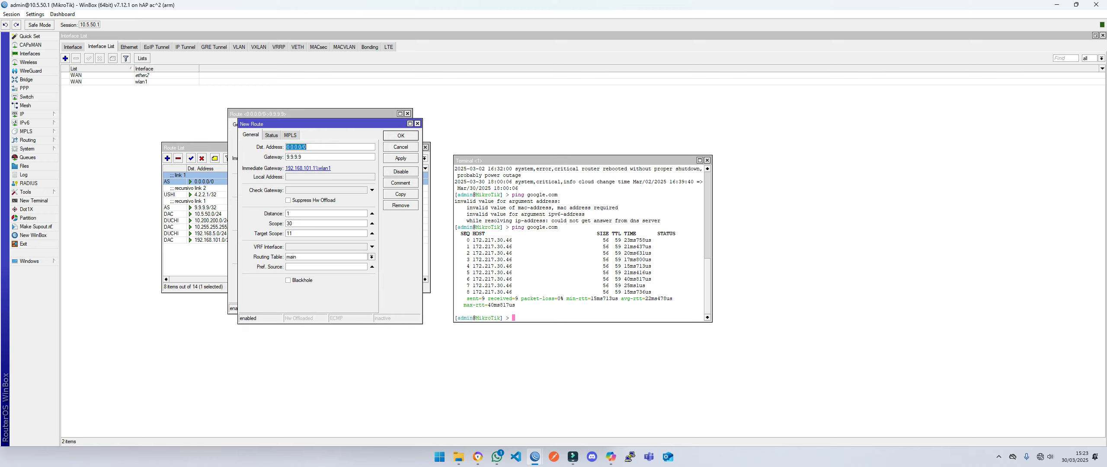
key(Tab)
text(4)
key(Tab)
click(400, 158)
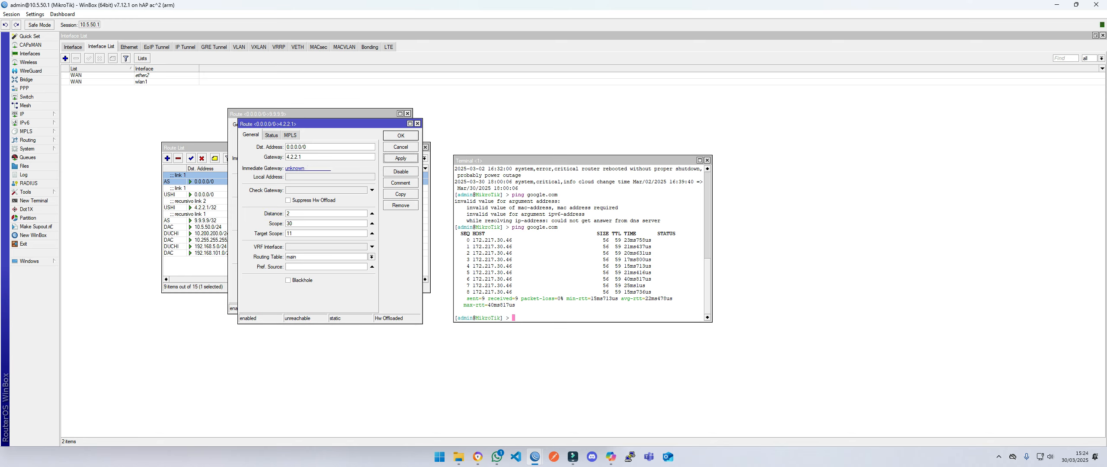
Change the comment of the 4.2.2.1 default route to "link 2" and close both route windows.
click(400, 183)
key(Right)
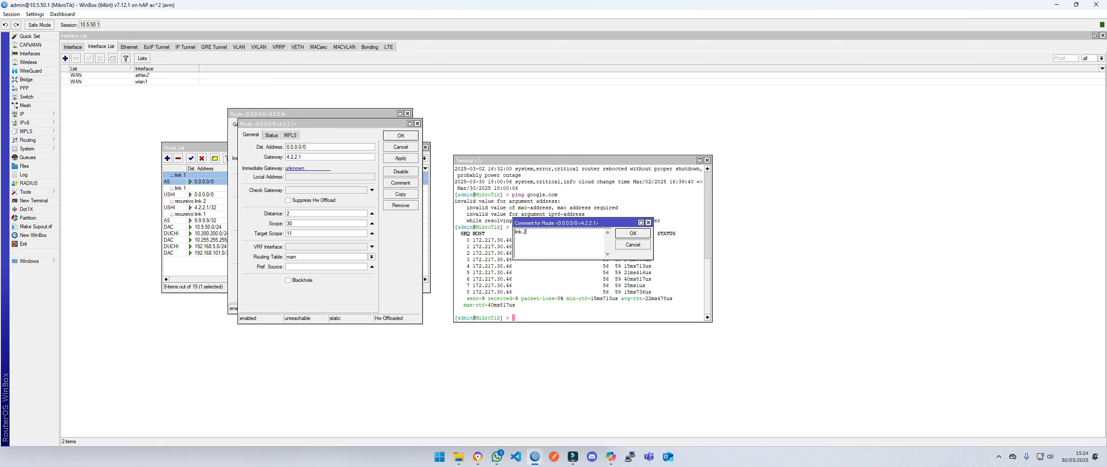
key(Return)
key(Return)
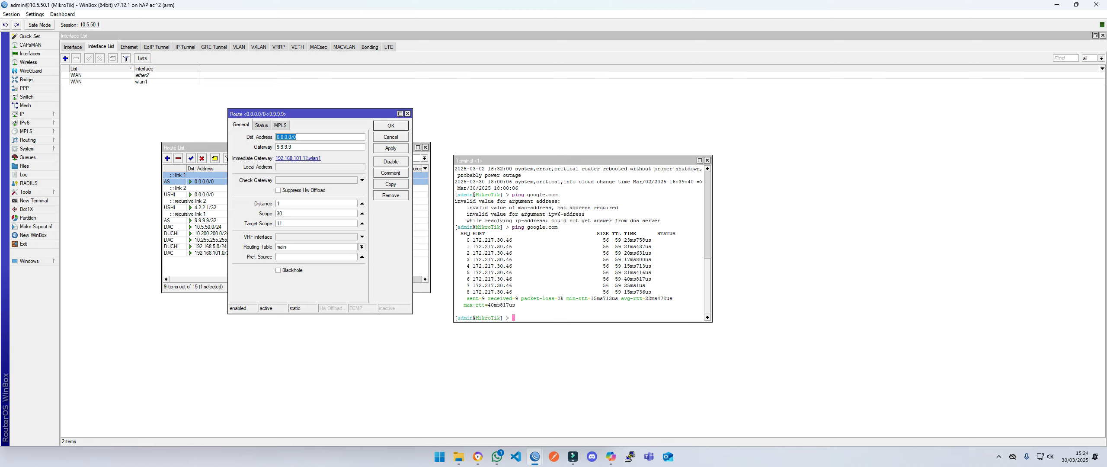
key(Return)
key(Escape)
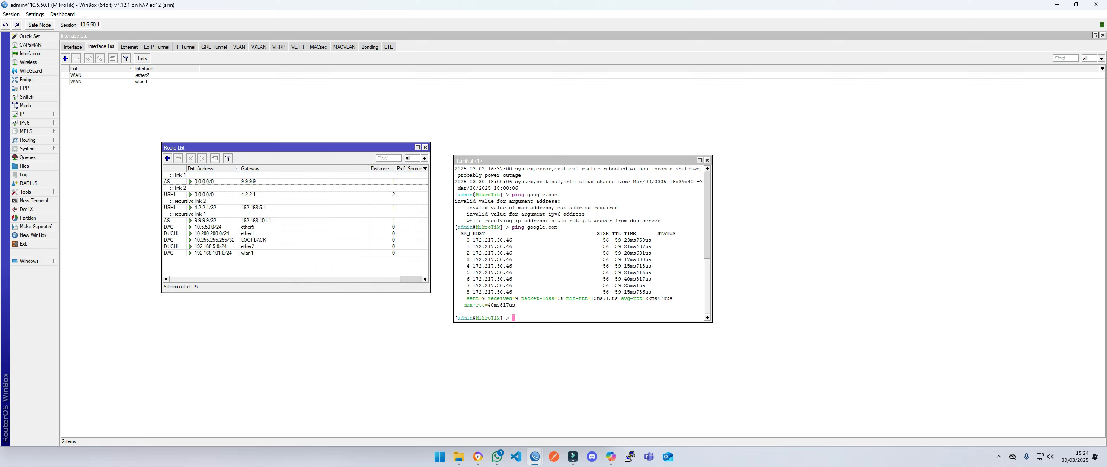
click(248, 182)
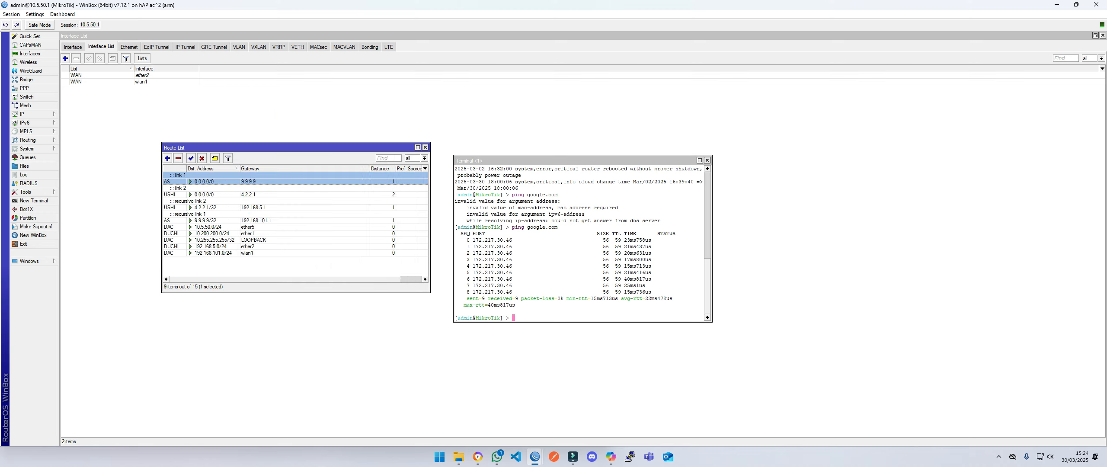
Add a 0.0.0.0/0 route via gateway 9.9.9.9 in routing table ISP-1 and apply it.
click(248, 195)
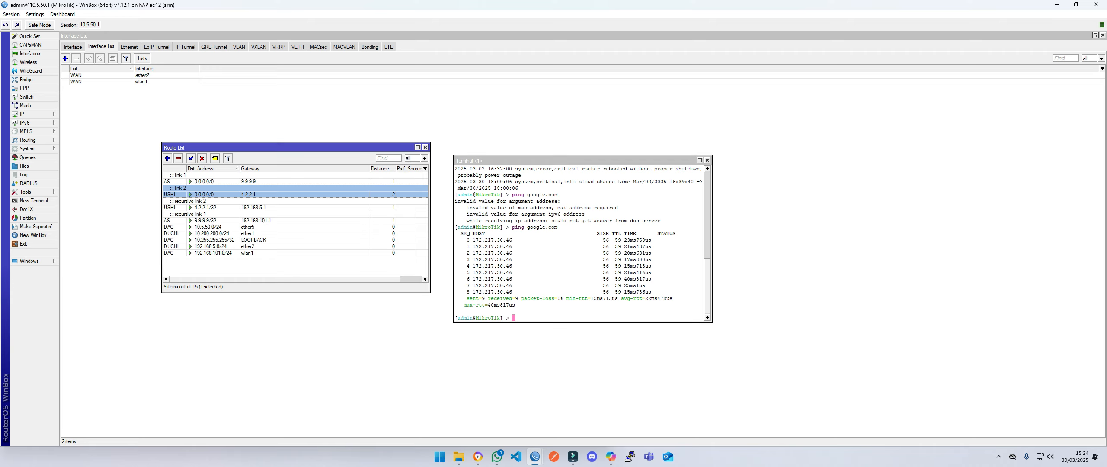
key(Escape)
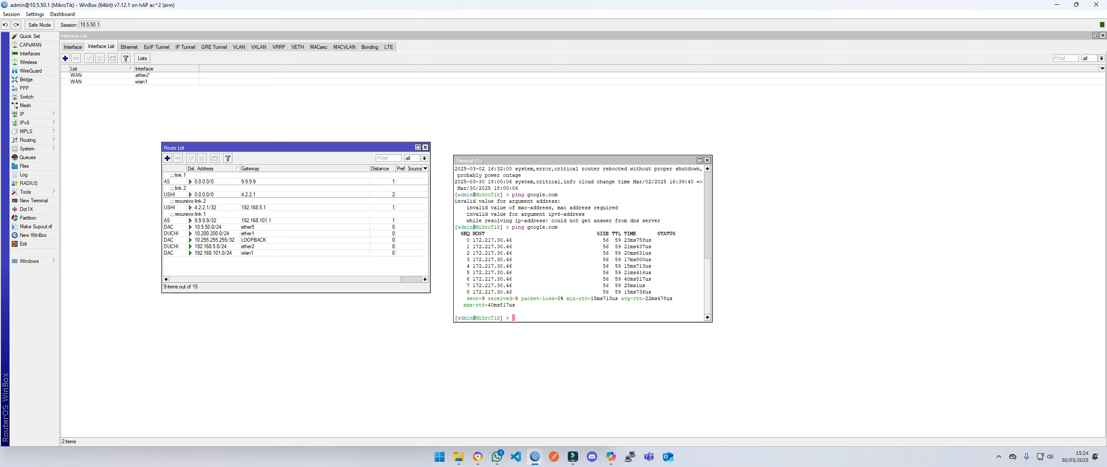
click(167, 158)
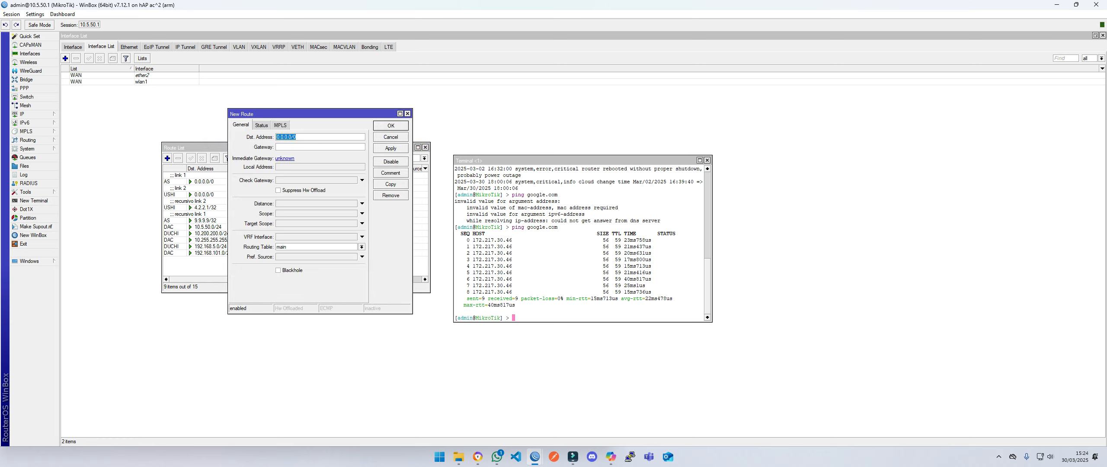
click(320, 147)
key(BackSpace)
key(BackSpace)
key(BackSpace)
text(9.9.9.)
click(362, 247)
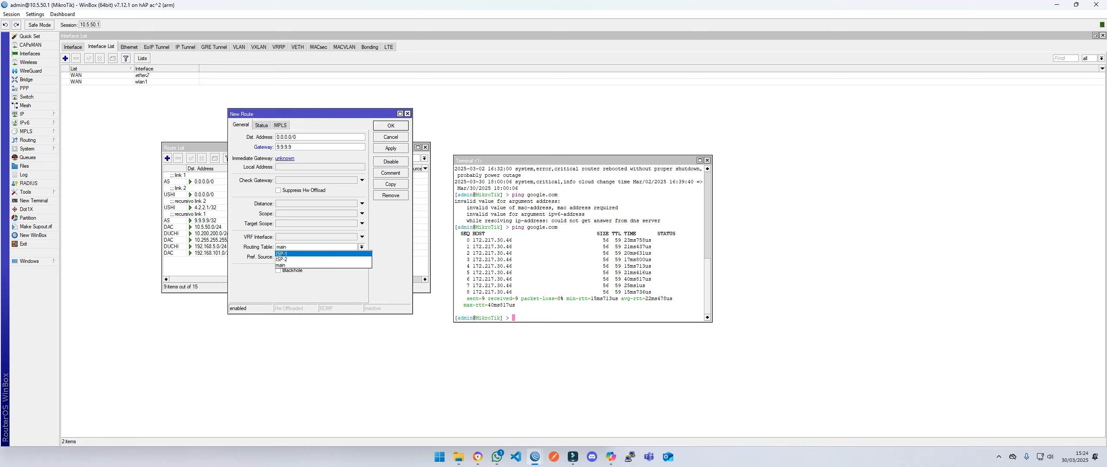
key(Return)
click(391, 148)
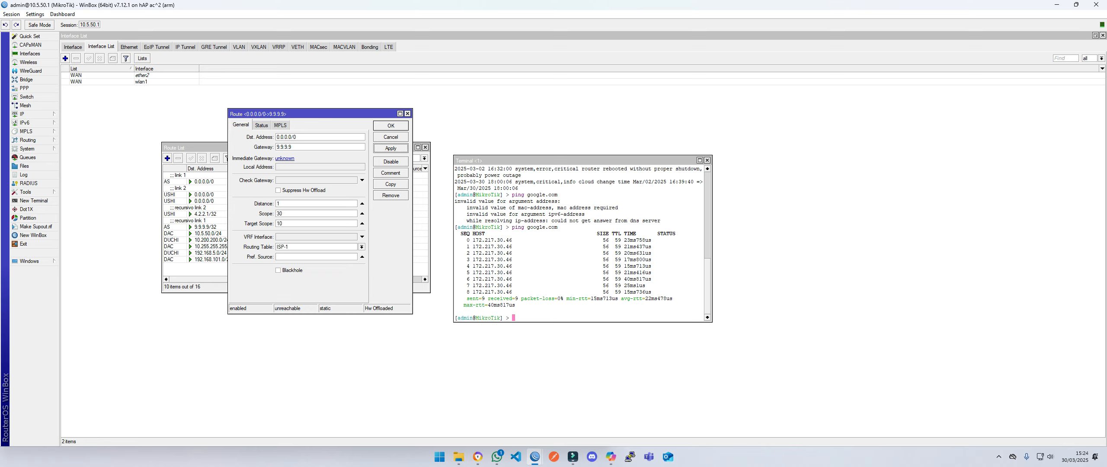
Comment the ISP-1 default route as "BALANCE", set its target scope to 11 and apply it.
click(390, 172)
text(BAL)
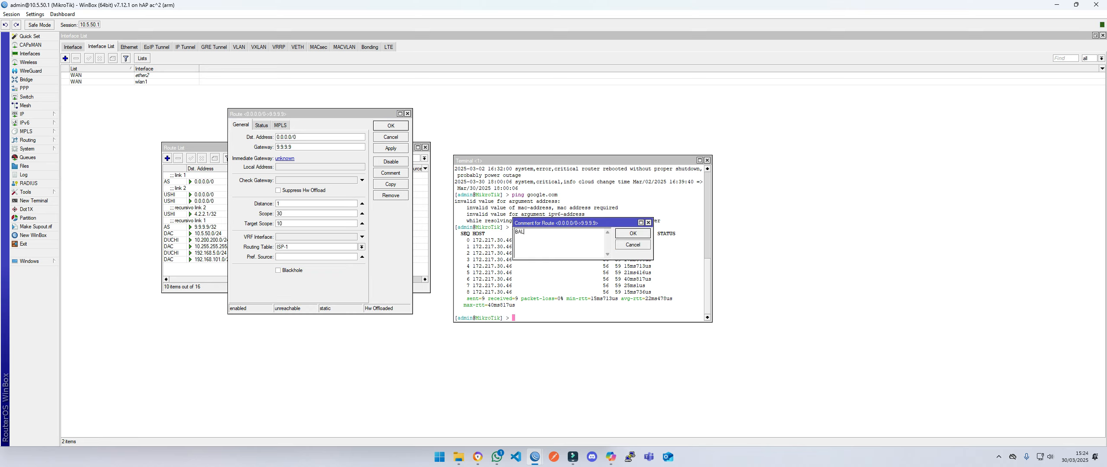
text(ANCE)
key(Return)
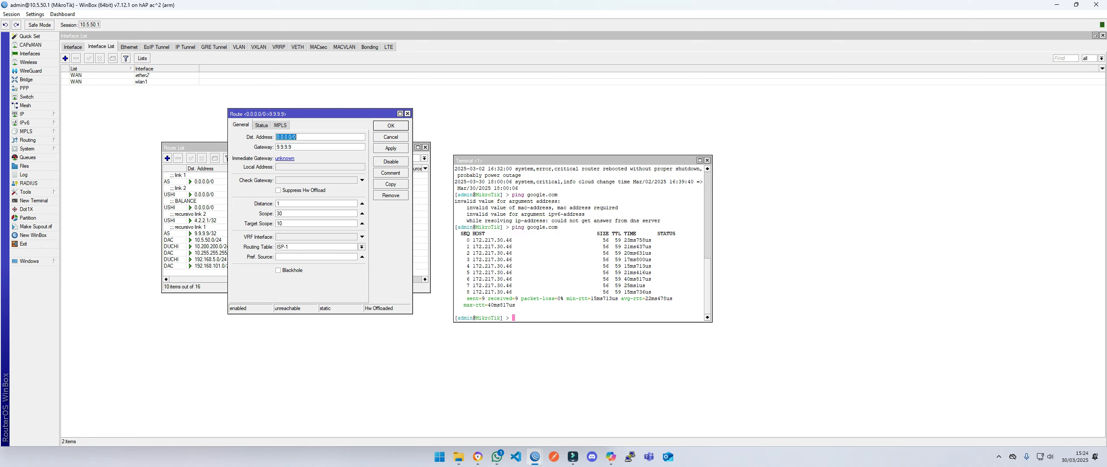
click(279, 224)
click(391, 148)
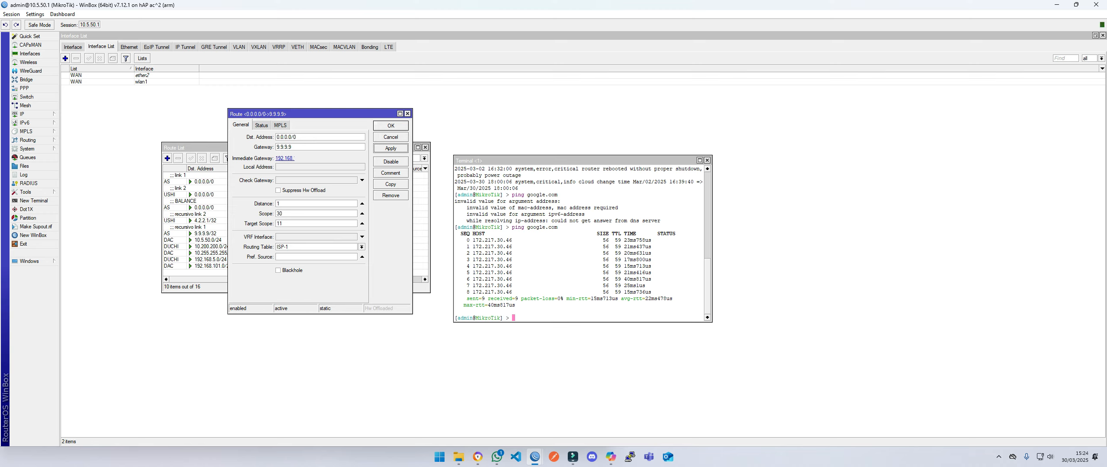
Copy the ISP-1 BALANCE route as a new default route via gateway 4.2.2.1 in routing table ISP-2, and save it.
click(390, 184)
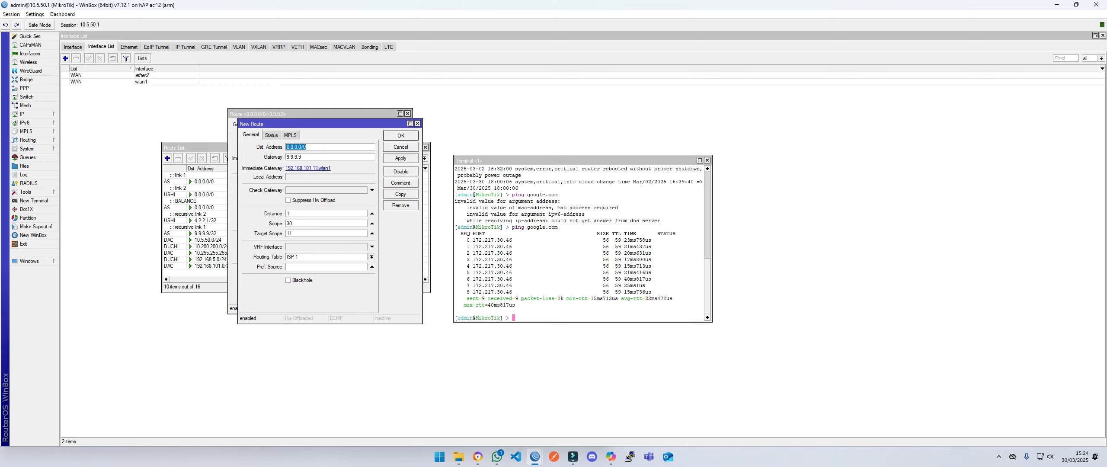
key(Tab)
text(4.2)
click(371, 257)
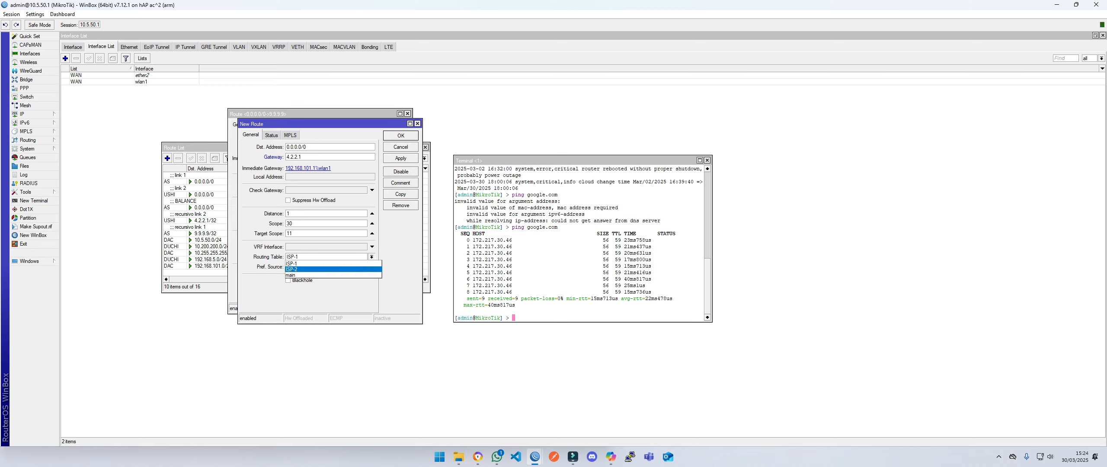
click(326, 268)
key(Return)
key(Return)
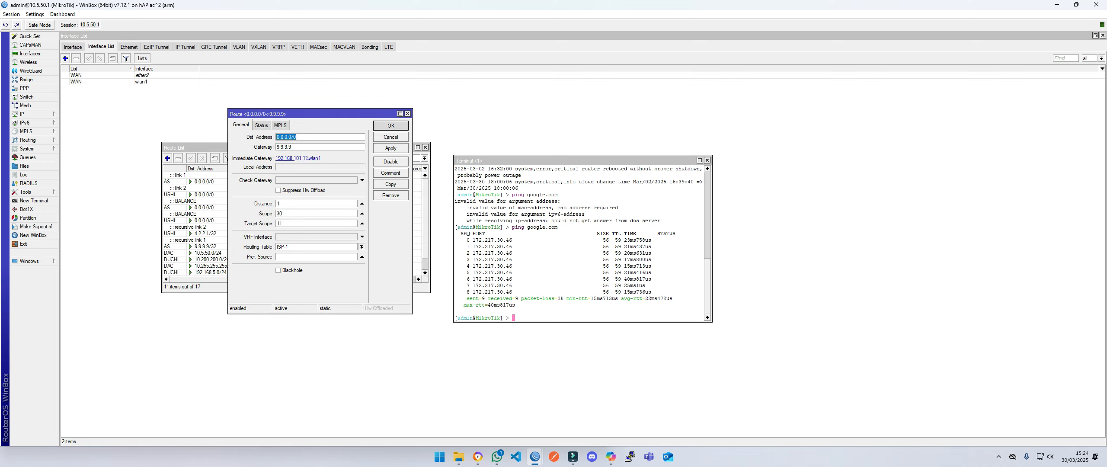
Close the route window, then examine the default and BALANCE routes together with the two prerouting mangle rules.
click(255, 182)
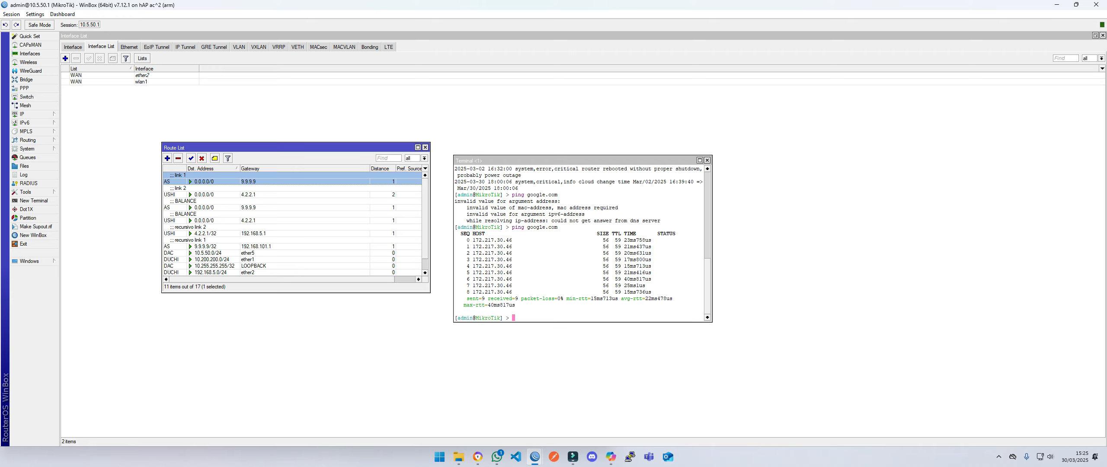
click(212, 208)
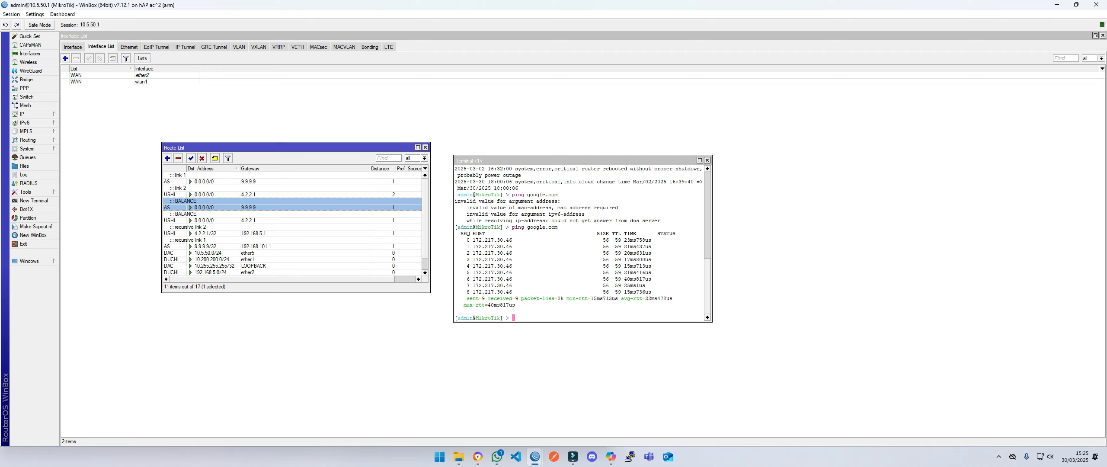
click(207, 220)
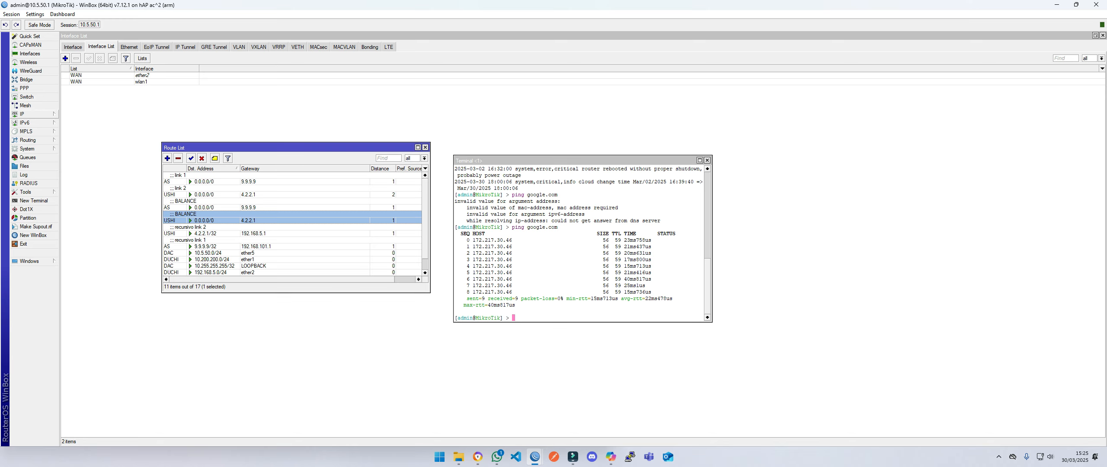
click(24, 114)
click(72, 175)
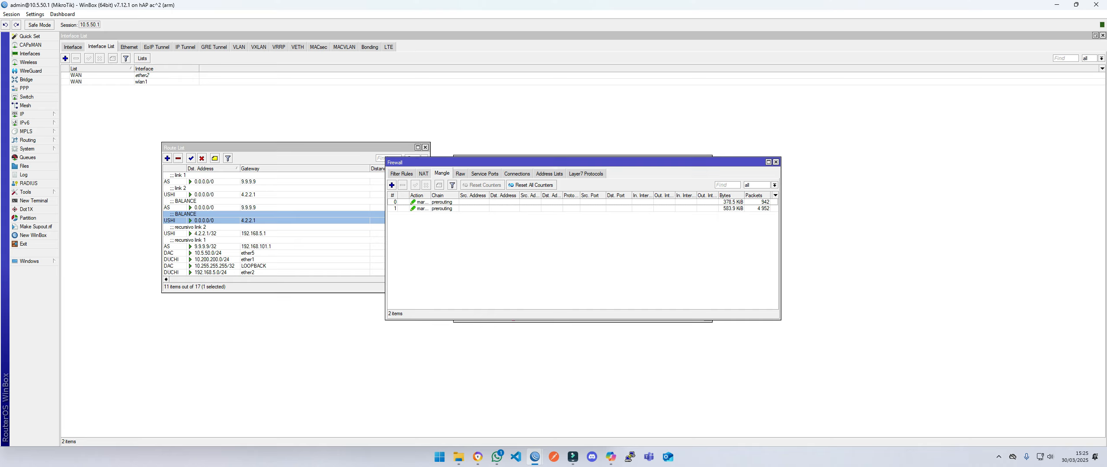
click(441, 202)
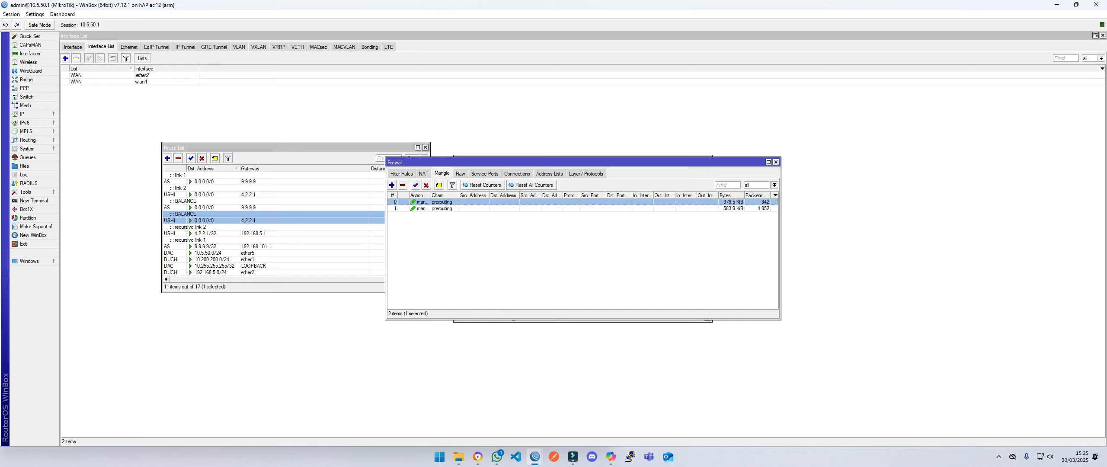
click(441, 208)
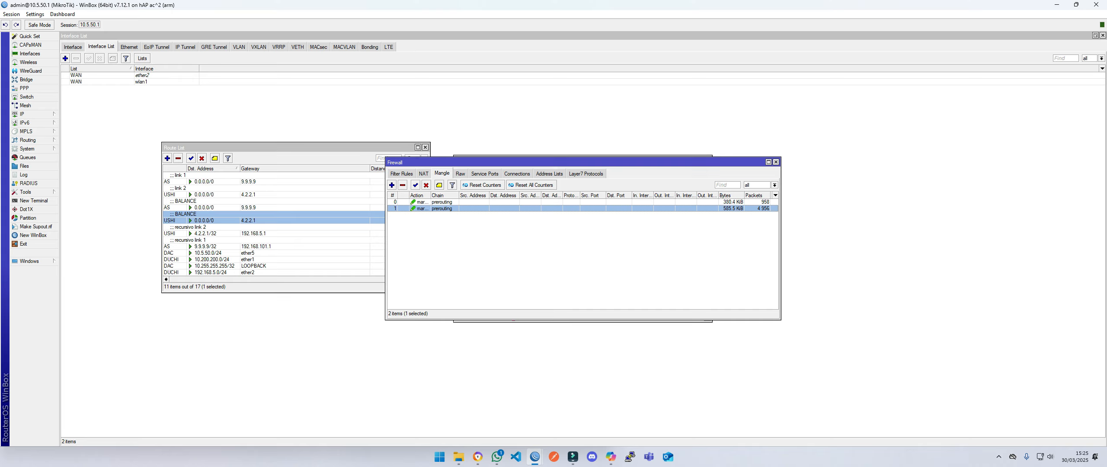
ctrl+click(441, 208)
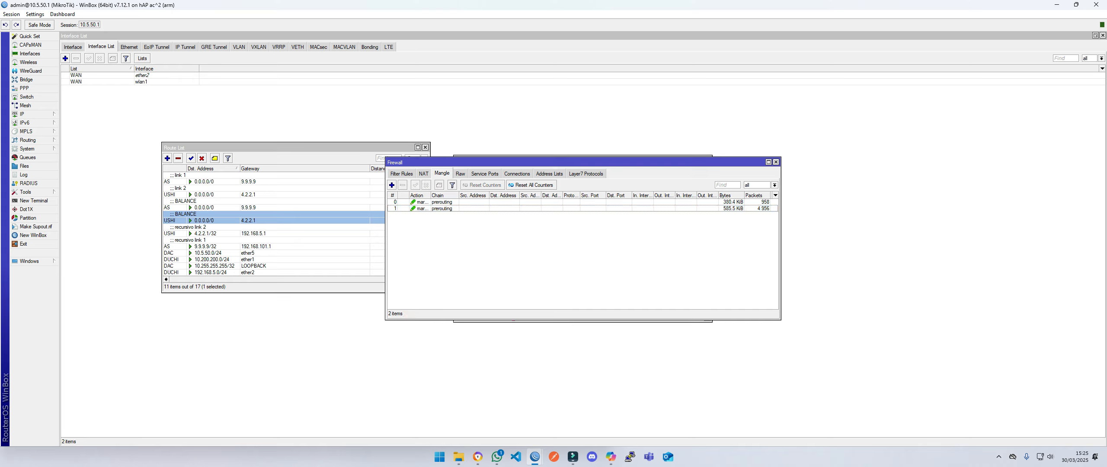
click(441, 208)
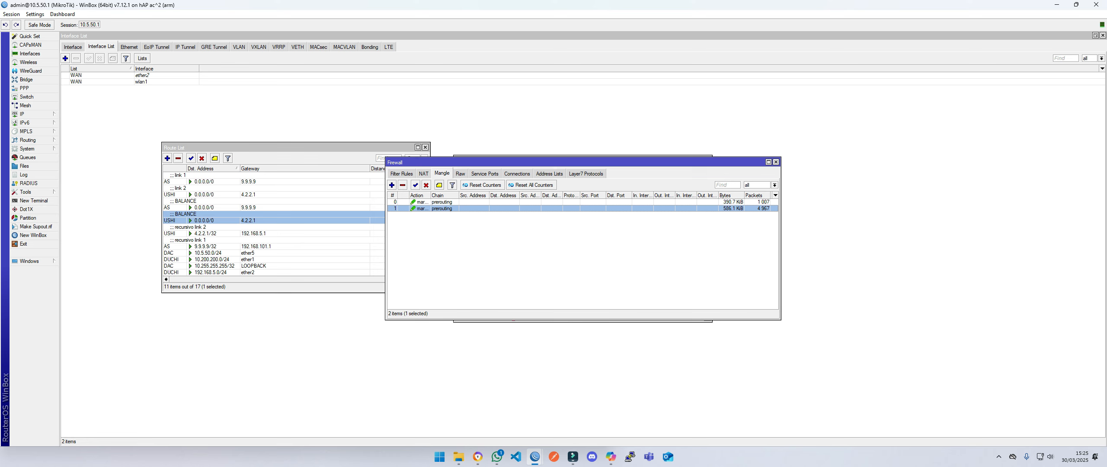
drag(563, 162, 646, 86)
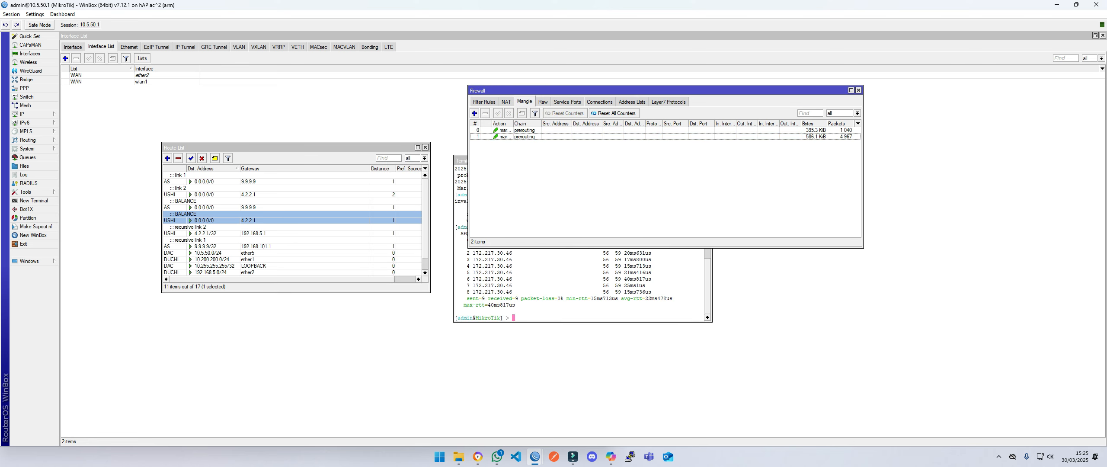
click(860, 86)
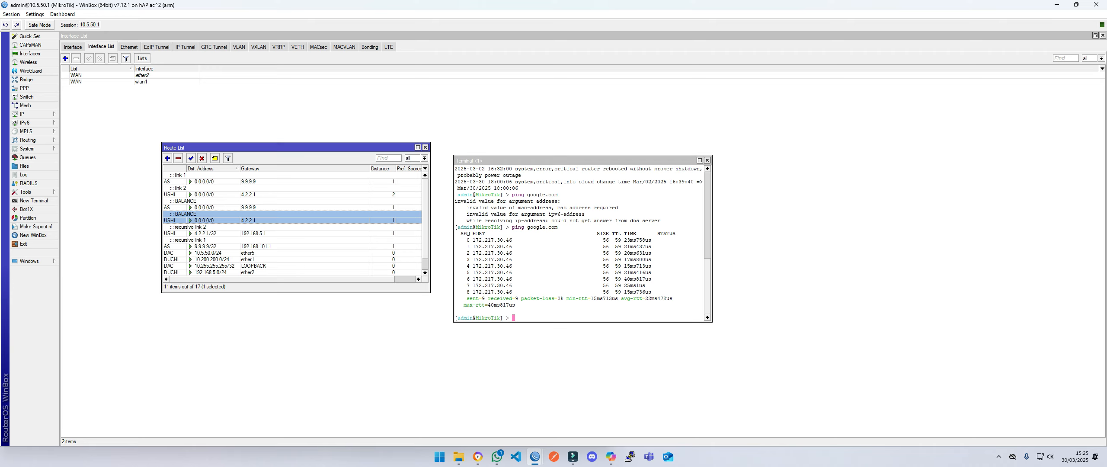
ctrl+click(203, 207)
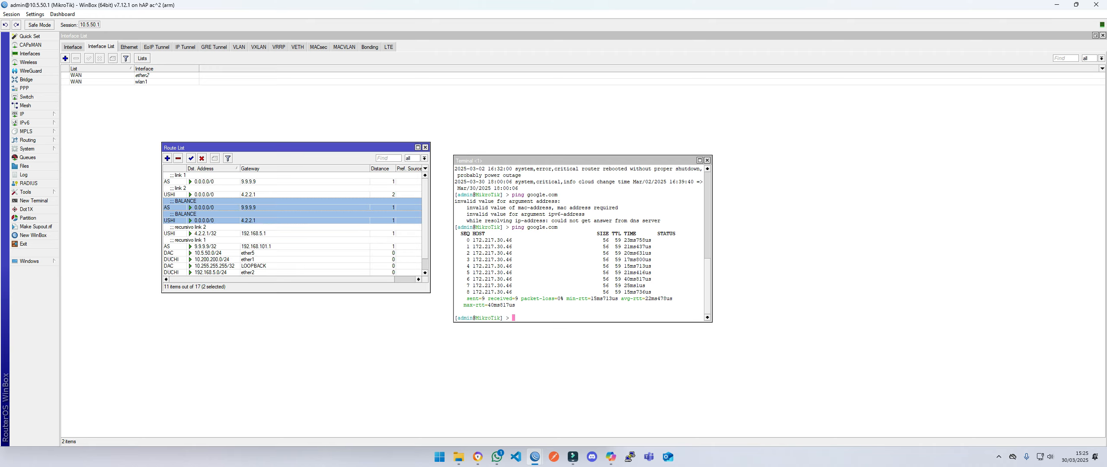
Run "ip route/disable [find comment=BALANCE]" in the terminal, copy that command and close the terminal.
click(514, 318)
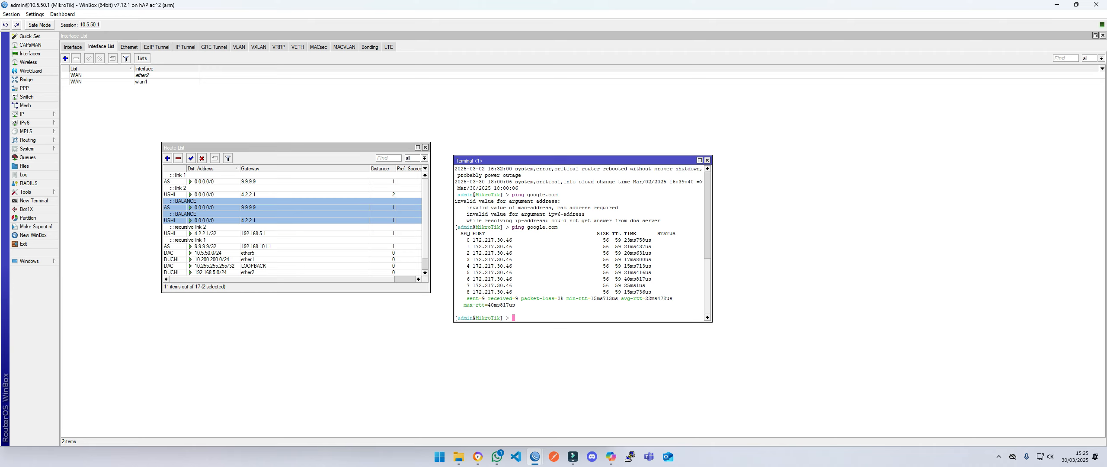
text(ip)
text(ip route/)
text(disable )
text([fin)
text(d comment)
text(=)
text(BAL)
text(ANCE)
text(])
key(Return)
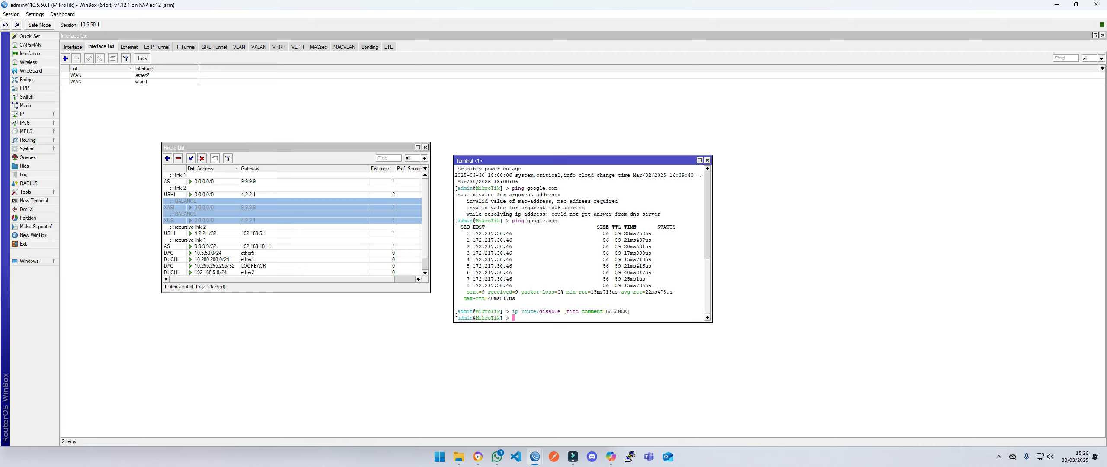
drag(513, 311, 630, 312)
click(707, 160)
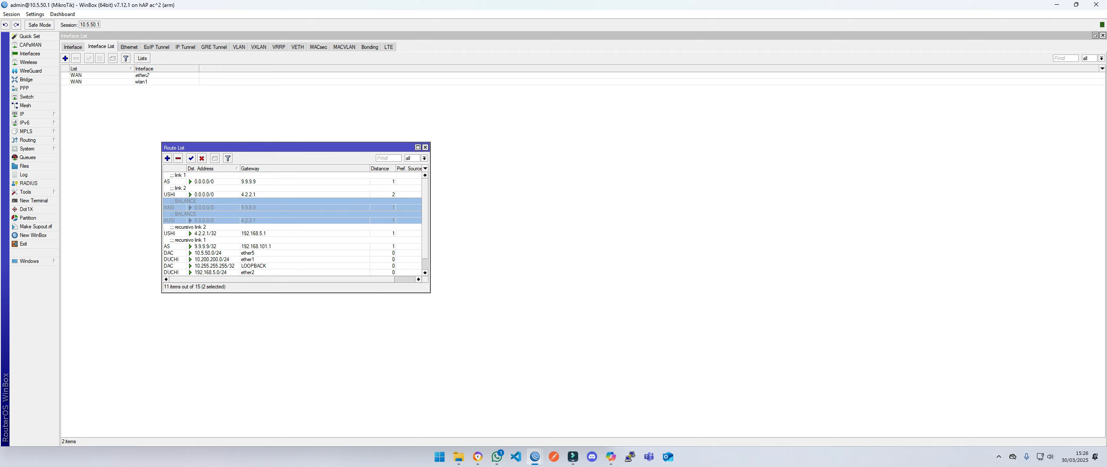
Start a new Netwatch entry for host 9.9.9.9 with type simple and an interval of 00:00:30.
click(25, 192)
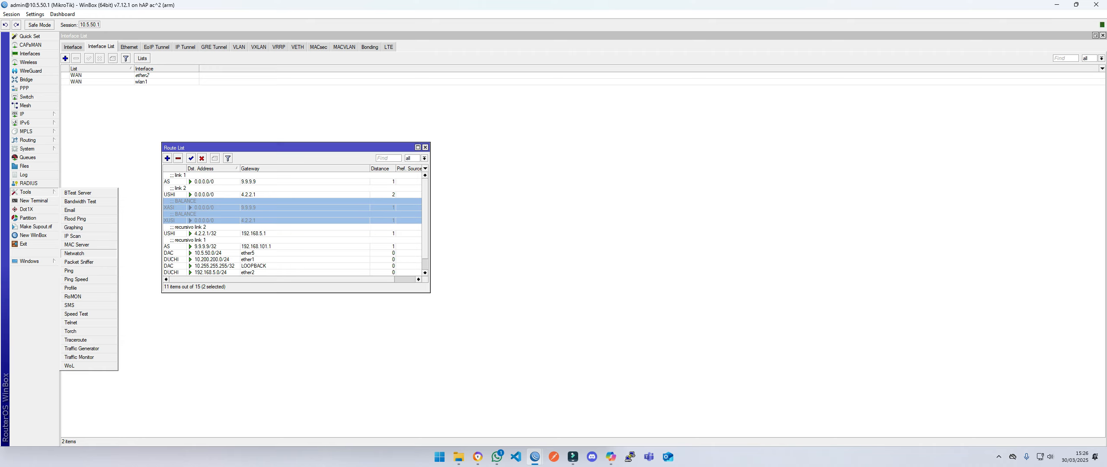
click(76, 254)
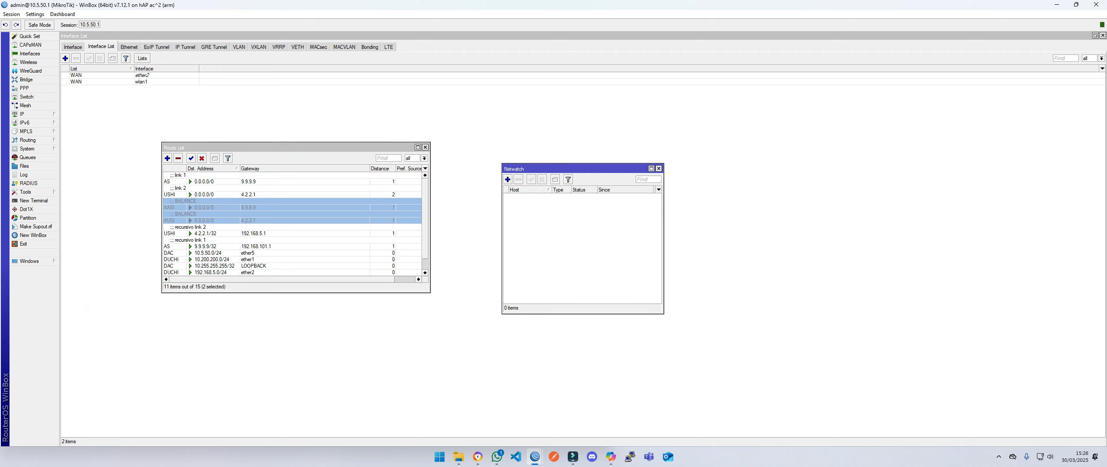
click(507, 179)
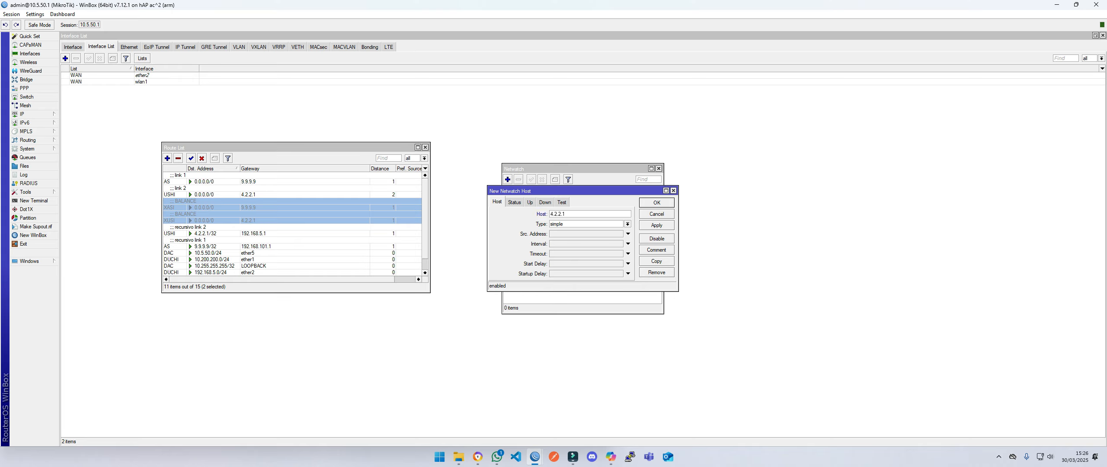
key(ctrl+a)
text(9)
click(628, 244)
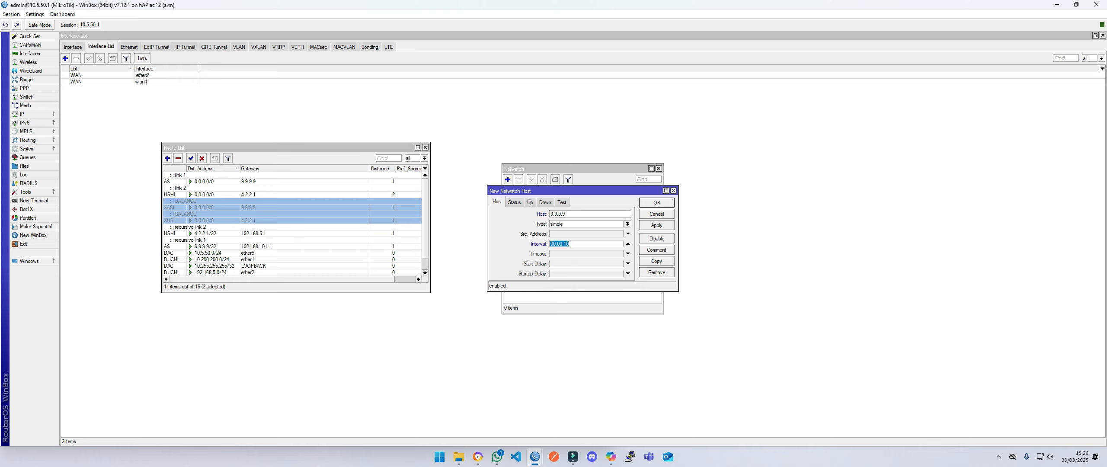
text(00)
Set the Netwatch entry's On Down script to "ip route/disable [find comment=BALANCE]".
click(545, 202)
key(ctrl+v)
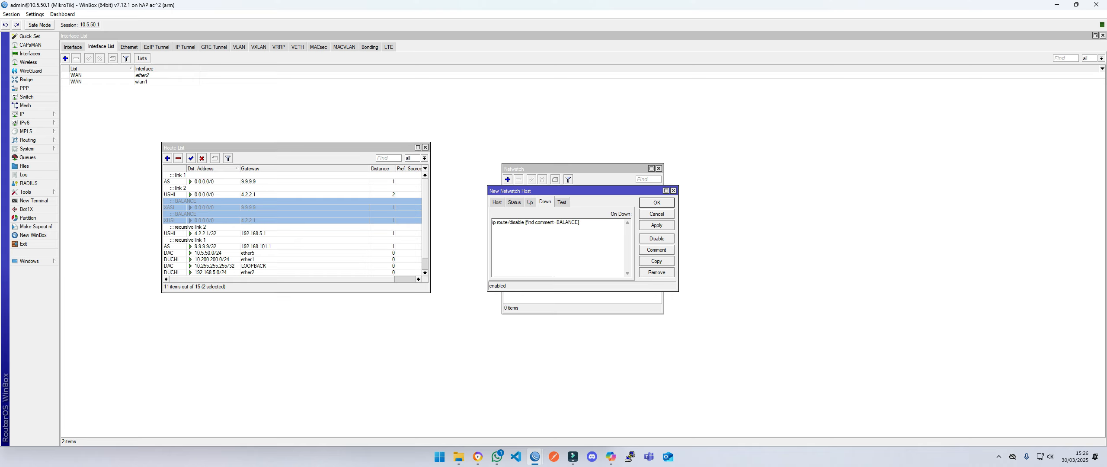
key(shift+Left)
key(shift+Left)
key(shift+Left)
key(shift+Left)
key(shift+Left)
key(shift+Left)
key(shift+Left)
key(shift+Left)
key(shift+Left)
key(shift+Left)
key(shift+Left)
key(shift+Left)
key(shift+Left)
key(shift+Left)
key(shift+Left)
key(shift+Left)
key(shift+Left)
key(shift+Left)
key(shift+Left)
key(shift+Left)
Set the On Up script to "ip route/enable [find comment=BALANCE]" and save the 9.9.9.9 Netwatch entry.
click(529, 202)
key(ctrl+v)
drag(525, 222, 513, 222)
text(ble)
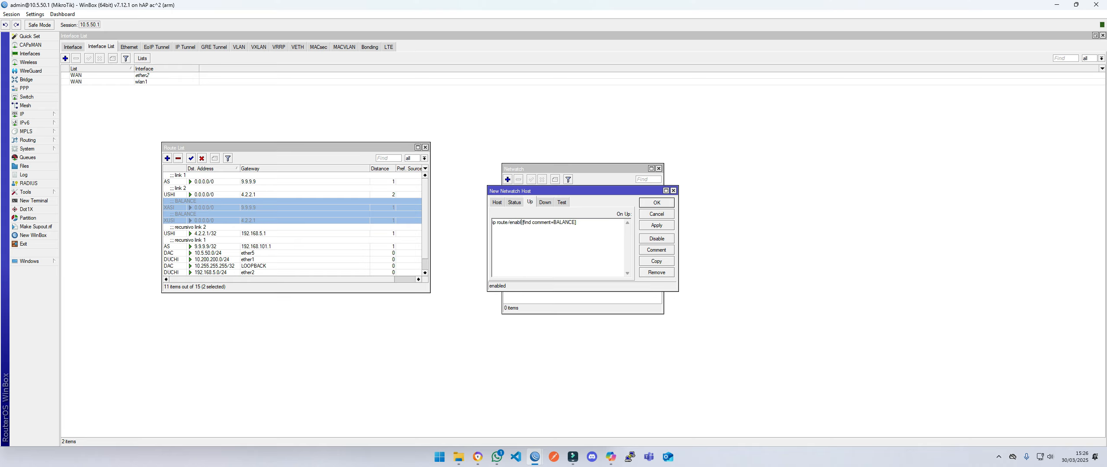
click(656, 202)
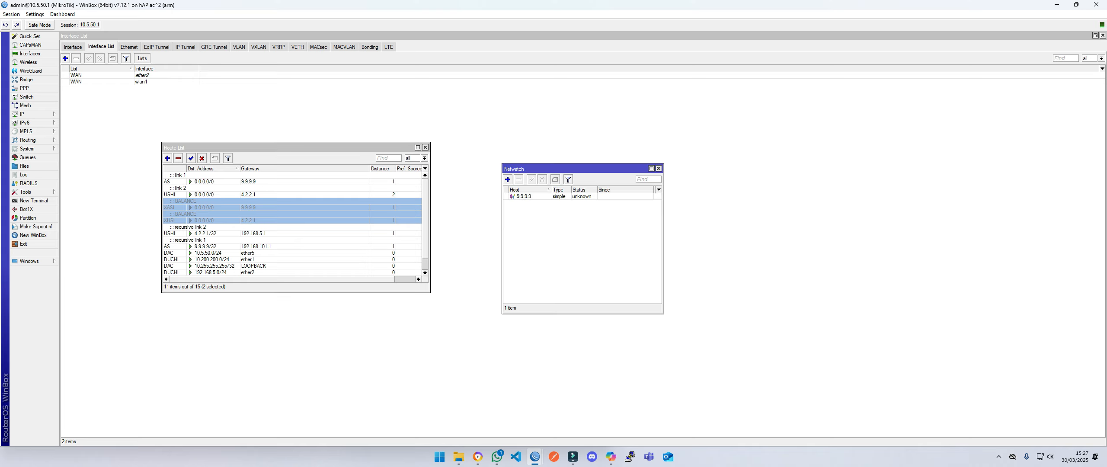
Duplicate the 9.9.9.9 Netwatch entry with its scripts as a new entry for host 4.2.2.1 and widen the Netwatch window.
click(538, 197)
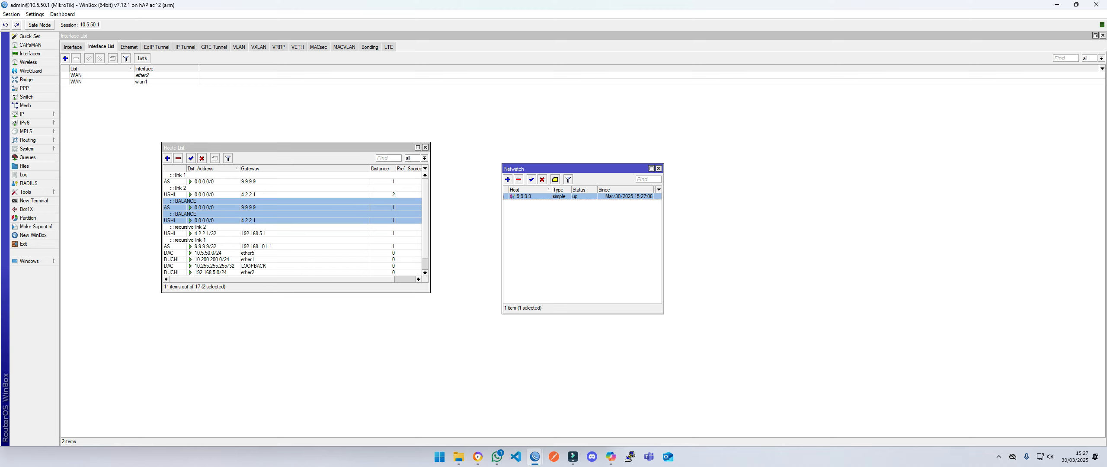
double_click(537, 196)
click(657, 262)
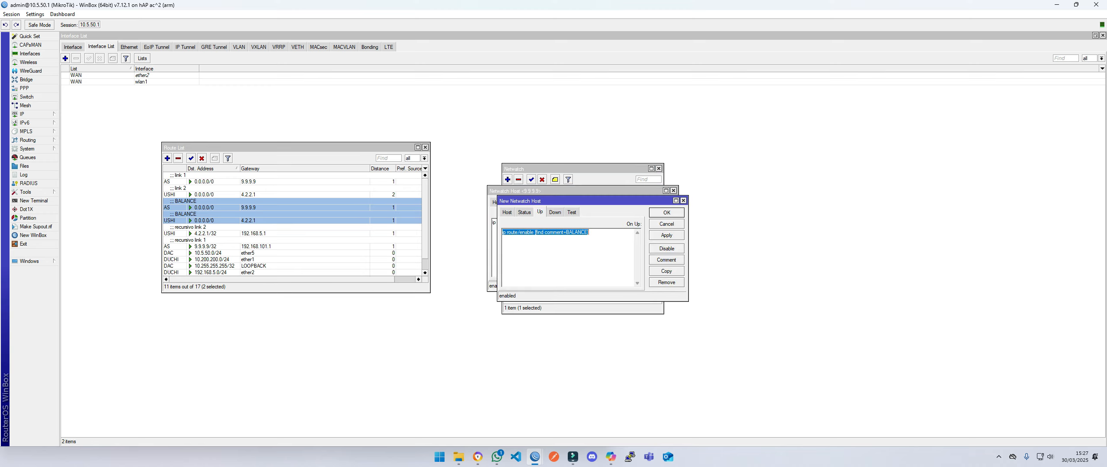
click(506, 212)
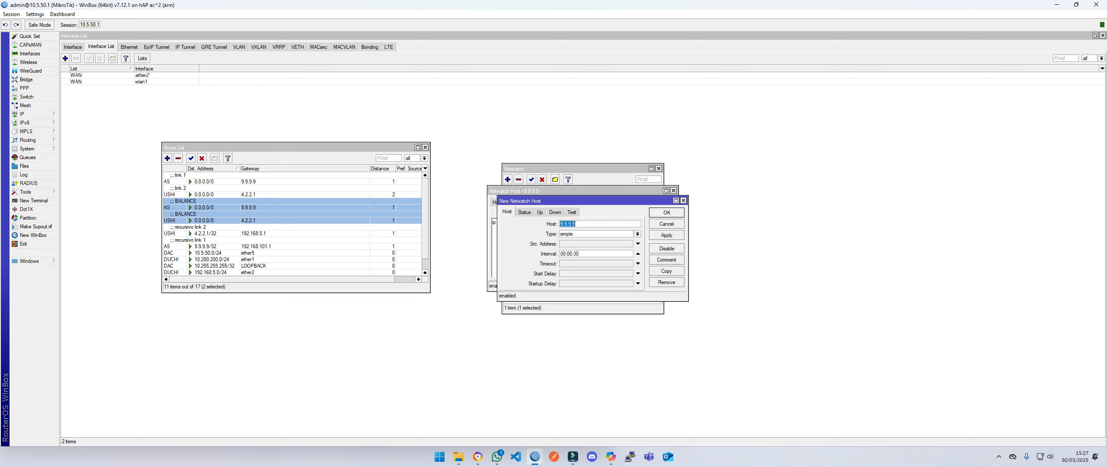
text(4.2.2.1)
click(666, 212)
click(657, 202)
click(614, 246)
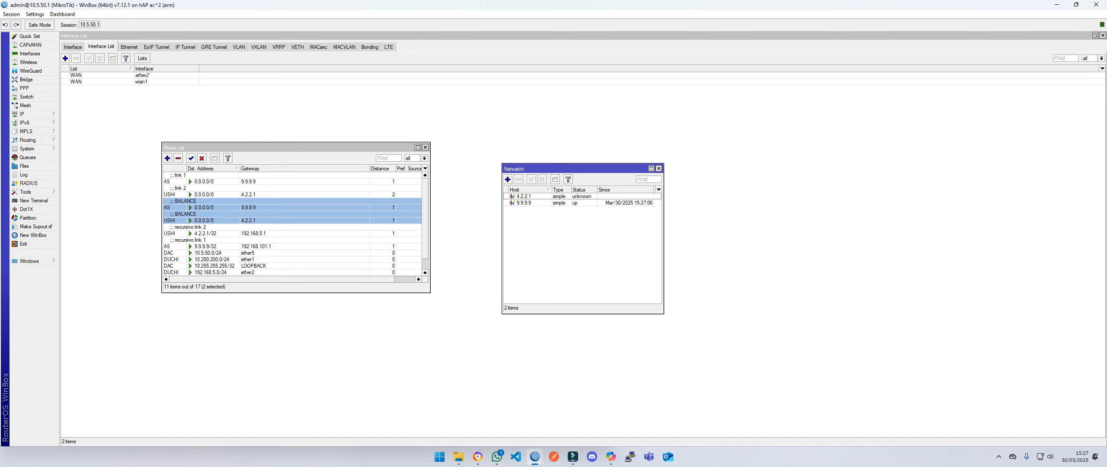
drag(663, 246, 704, 247)
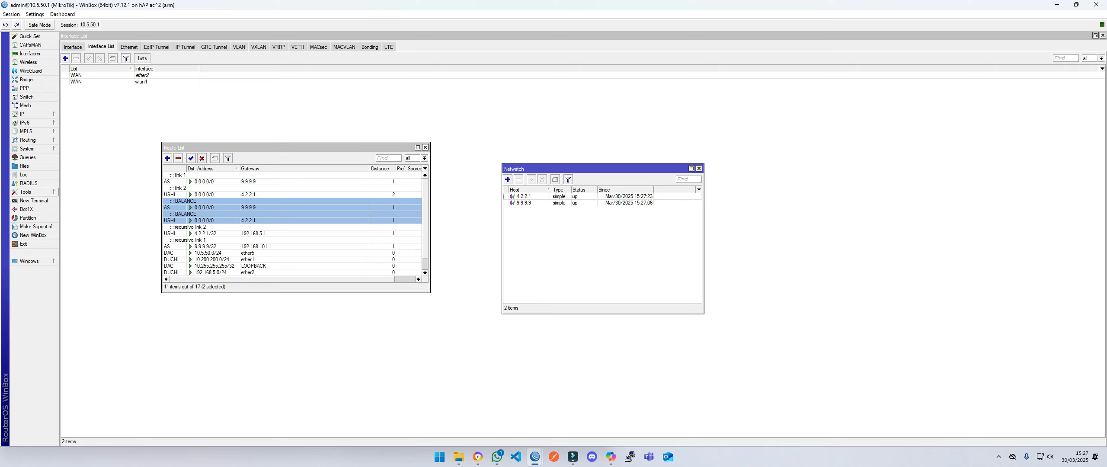
Ping 4.2.2.1 to test its reachability, and close the ping test.
click(26, 191)
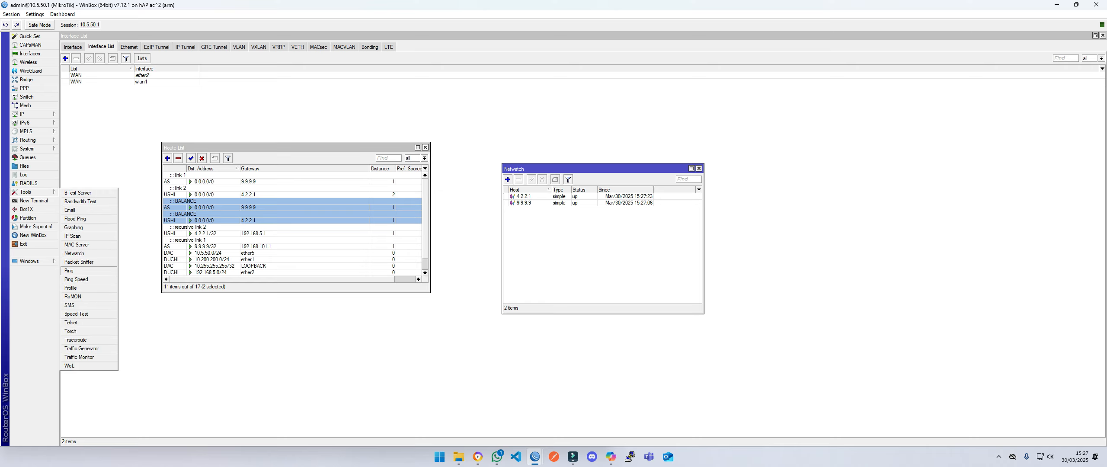
click(87, 271)
key(Return)
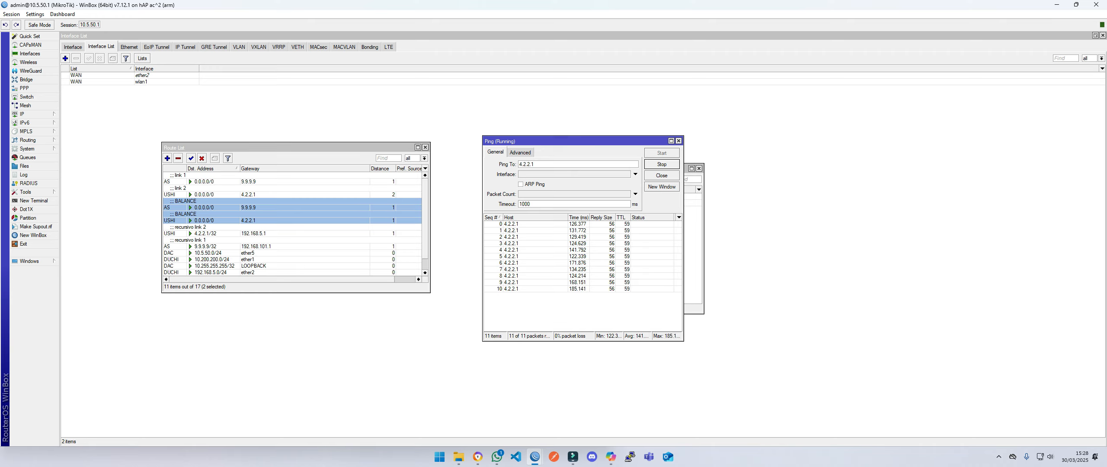
click(662, 164)
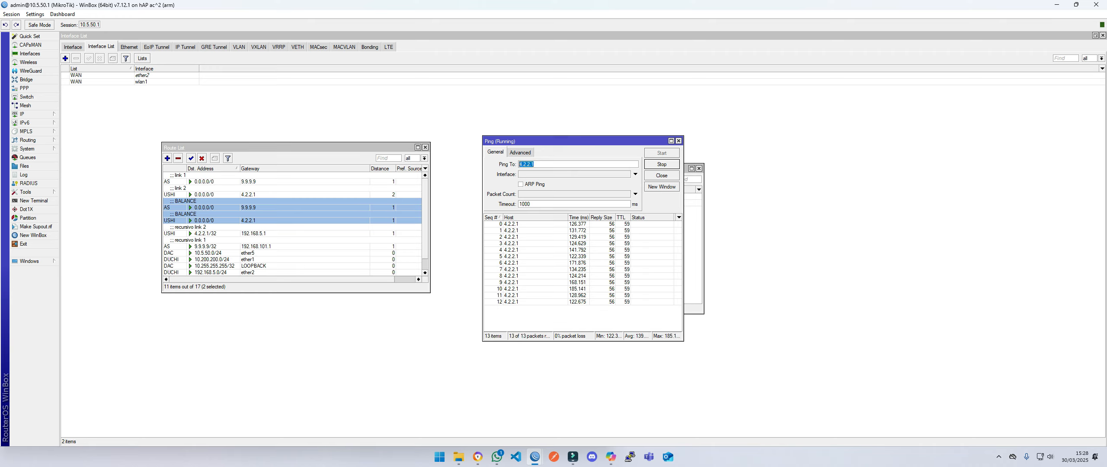
click(662, 175)
Run a traceroute to 4.2.2.1, examine the path it takes, and stop the trace.
click(26, 192)
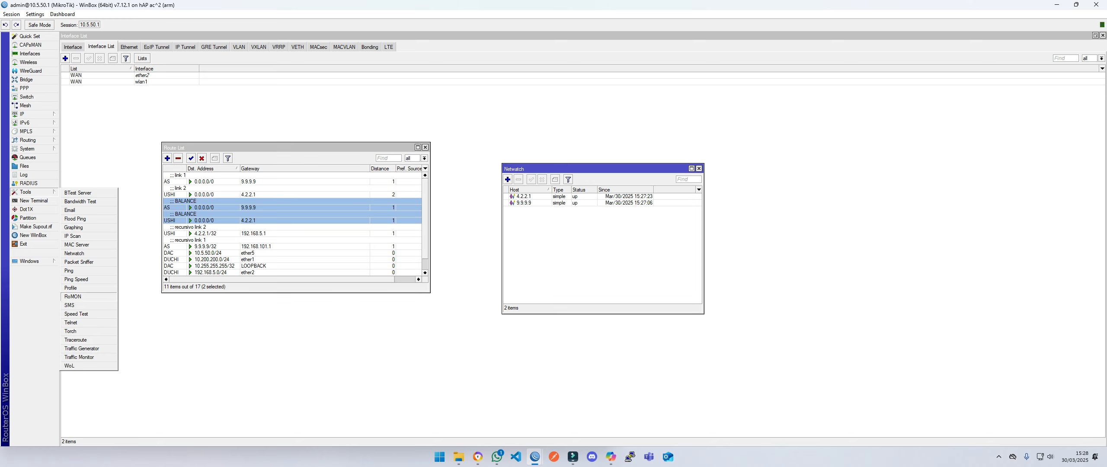
click(75, 340)
text(4.2.2.1)
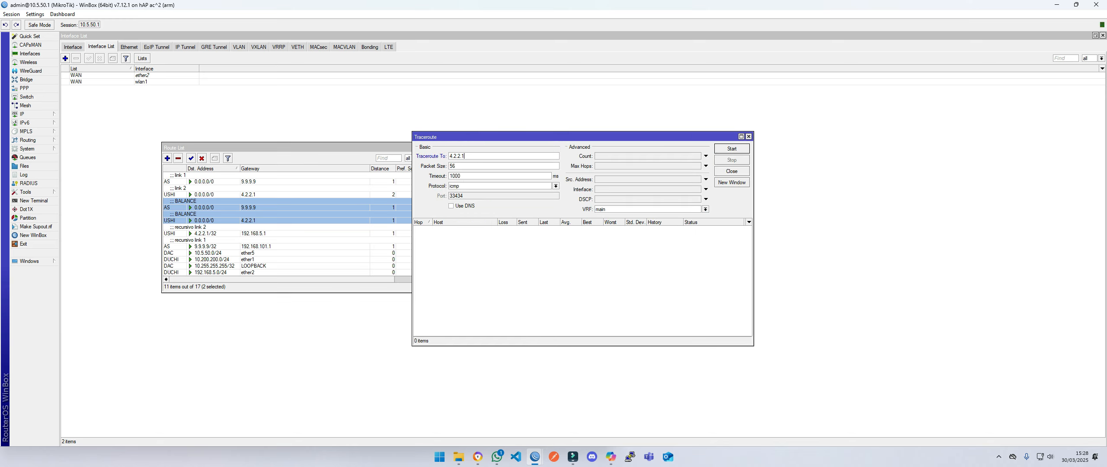
key(Return)
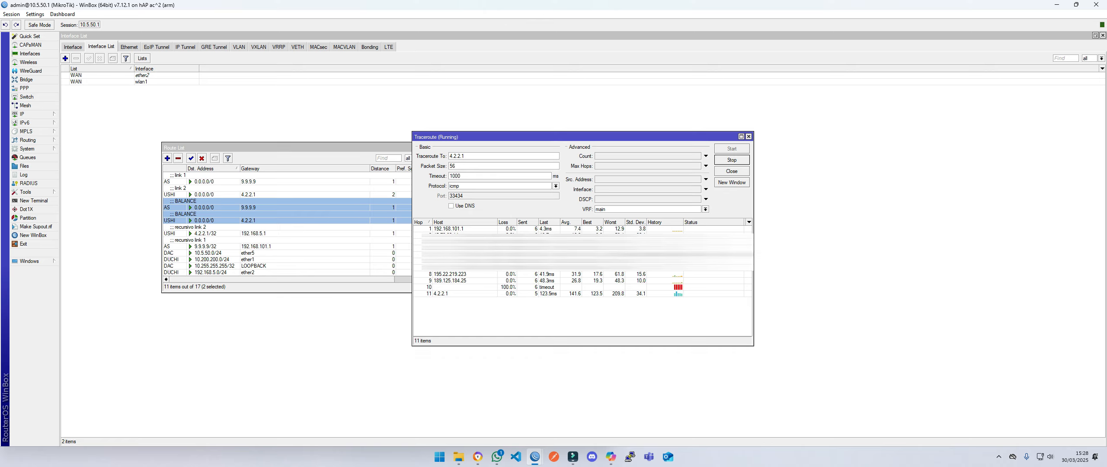
drag(540, 137, 732, 90)
click(923, 113)
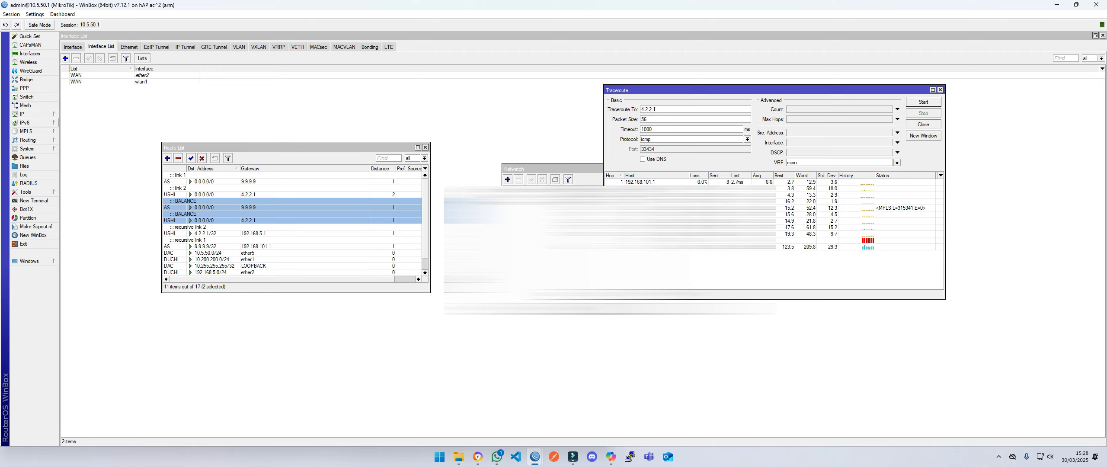
Start a new firewall filter rule on the input chain with source address 4.2.2.1.
click(24, 114)
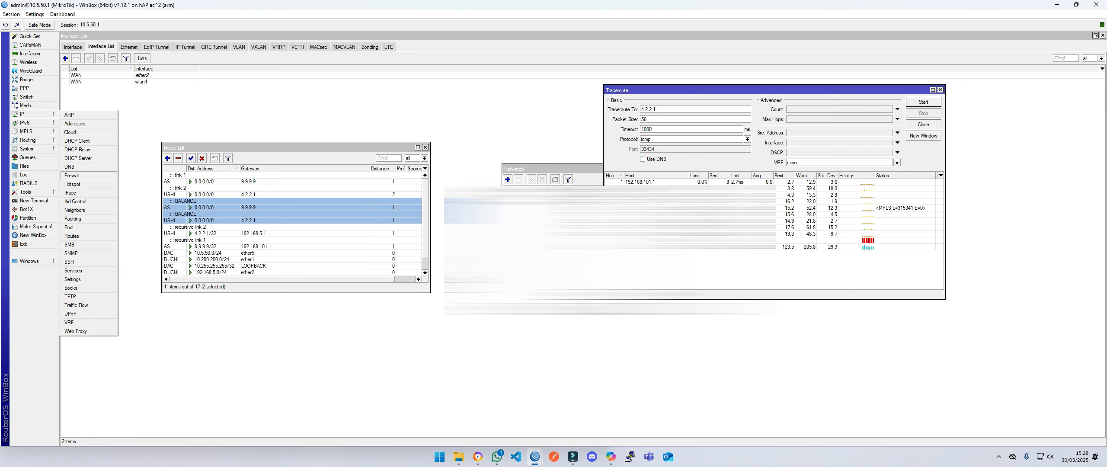
click(72, 175)
click(484, 102)
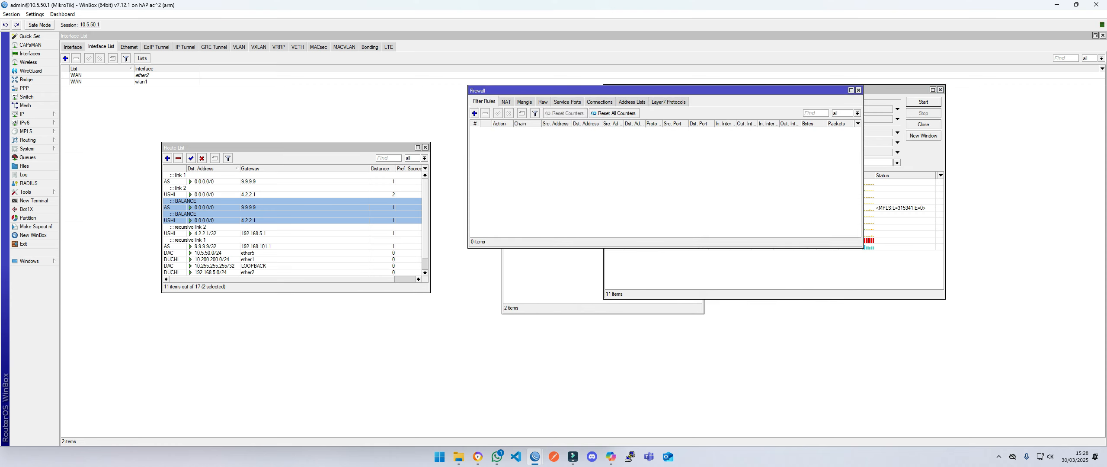
click(475, 113)
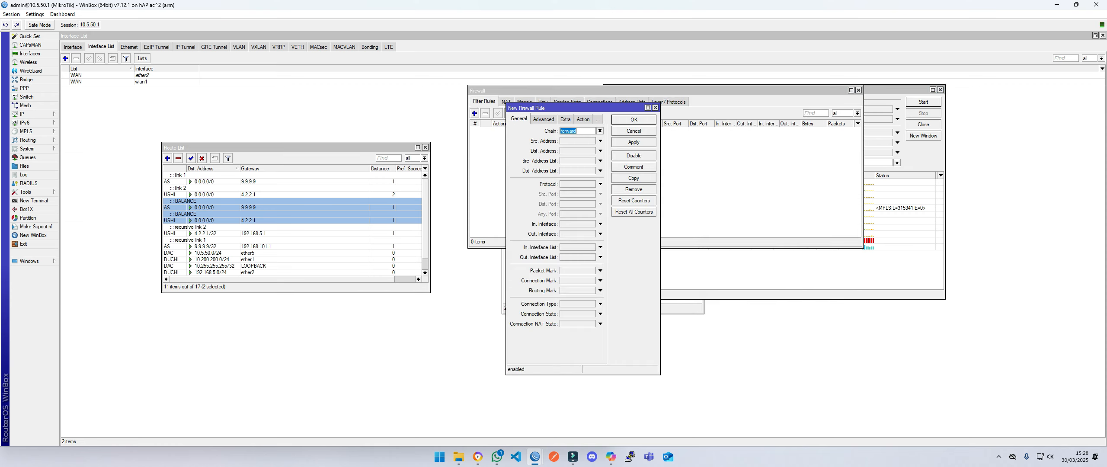
click(600, 131)
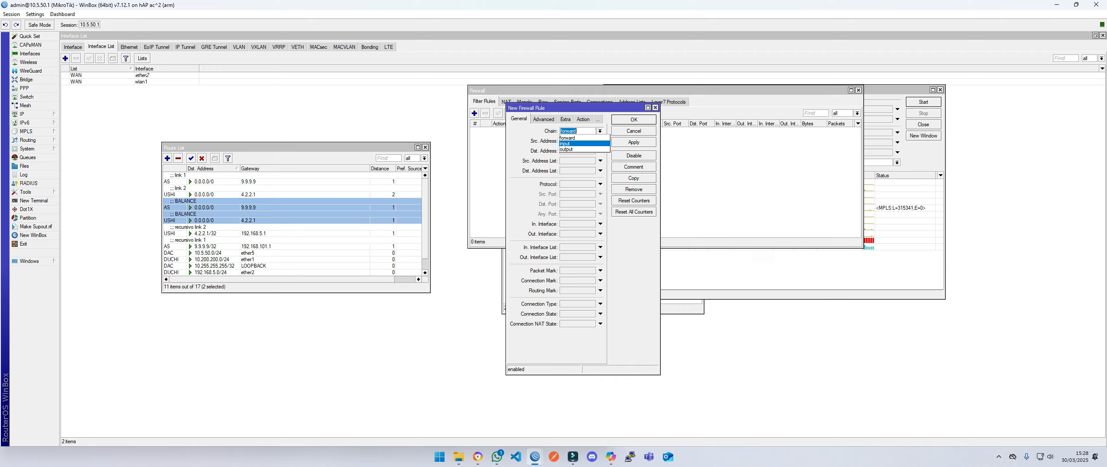
click(580, 144)
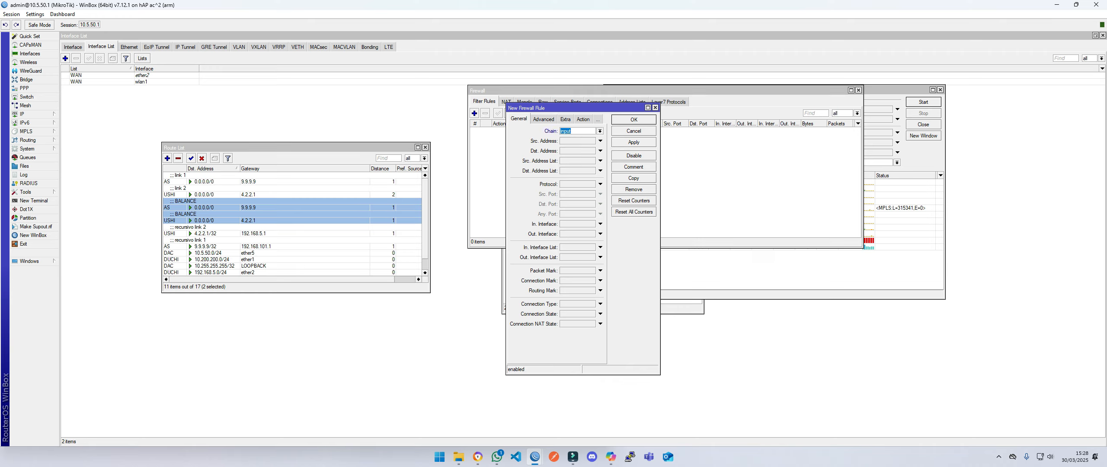
click(601, 141)
text(4.2.2.1)
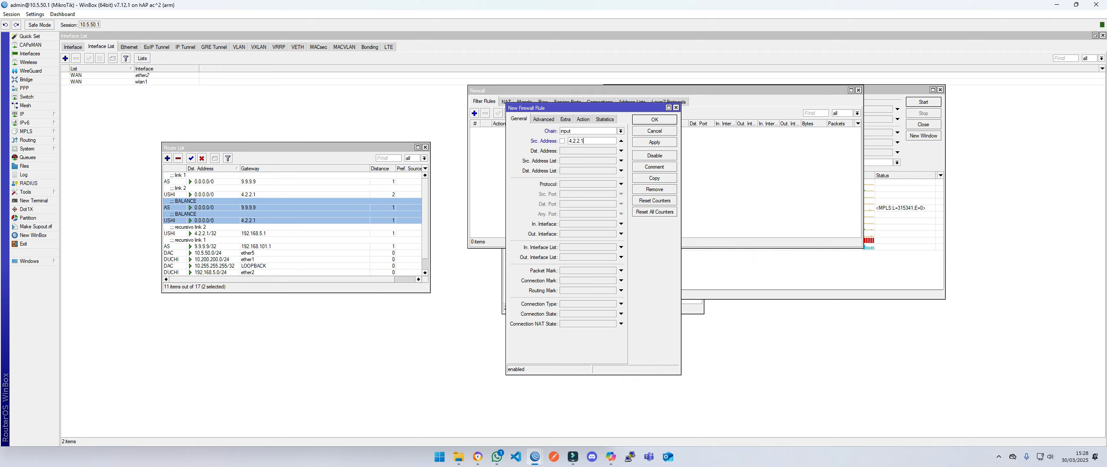
Set the new filter rule to match every incoming interface except ether2.
double_click(582, 140)
click(589, 224)
click(562, 224)
click(613, 224)
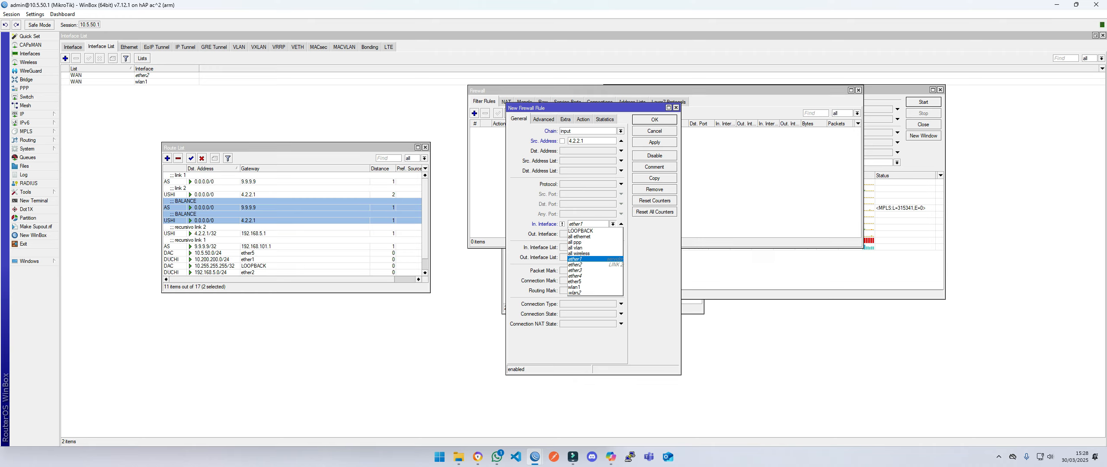
click(581, 264)
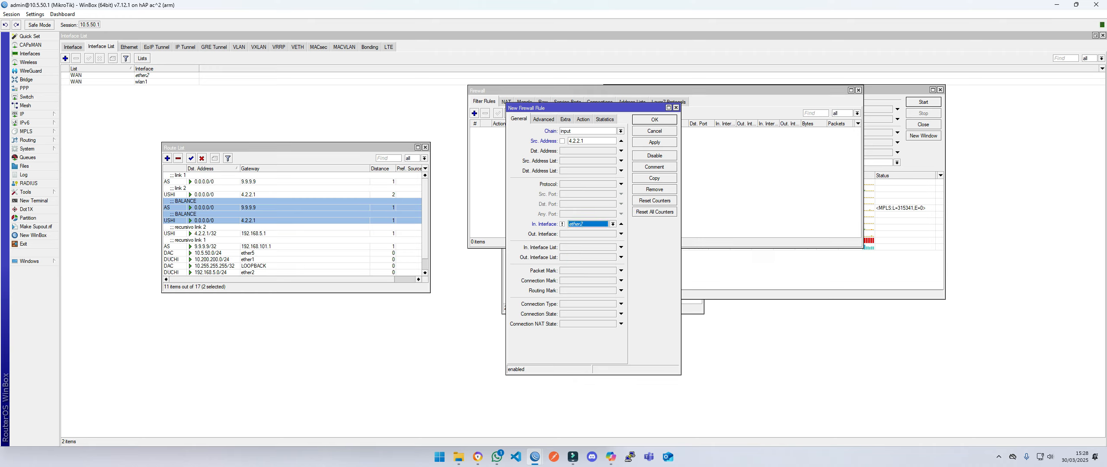
Set the 4.2.2.1 filter rule's action to drop, review its settings, save it and move the Firewall window aside.
click(583, 119)
click(620, 130)
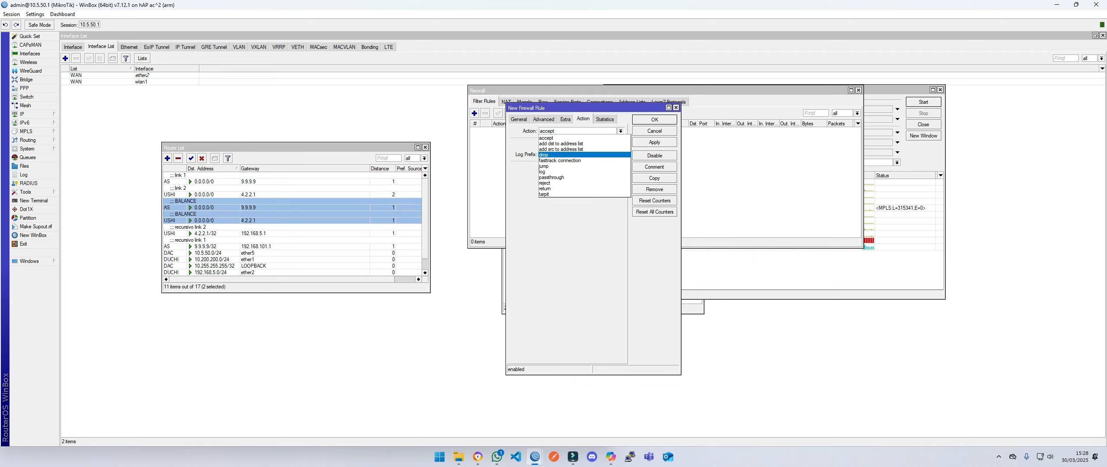
click(562, 154)
click(655, 142)
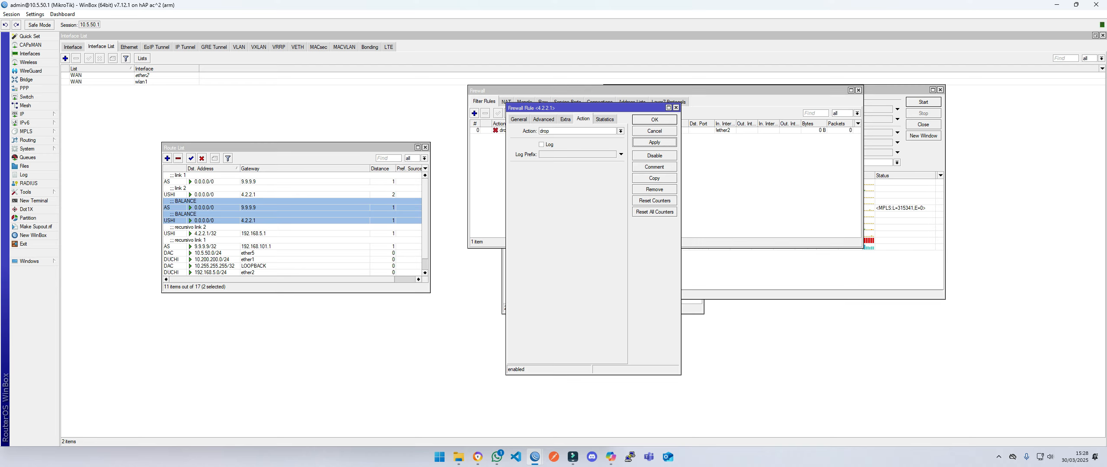
click(518, 119)
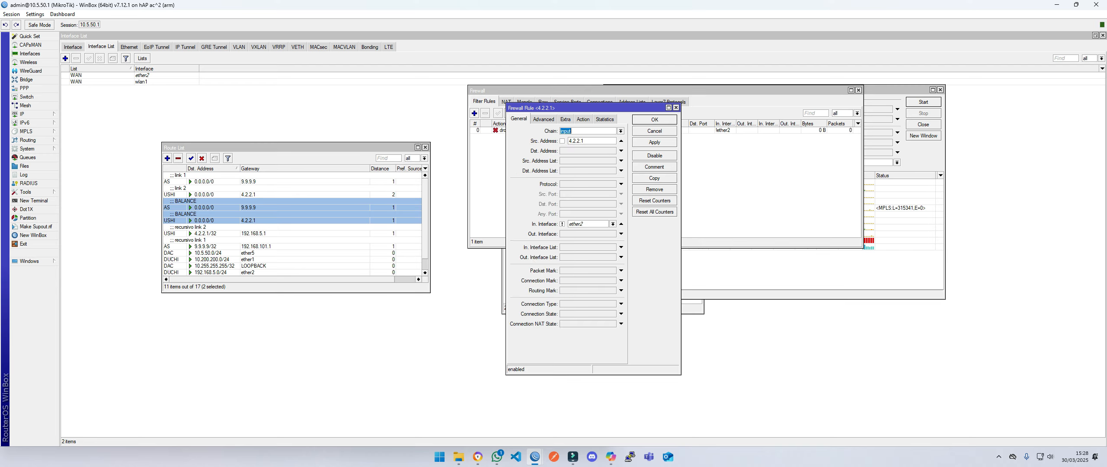
click(582, 119)
click(518, 119)
key(Tab)
key(Tab)
click(655, 120)
drag(640, 90, 362, 132)
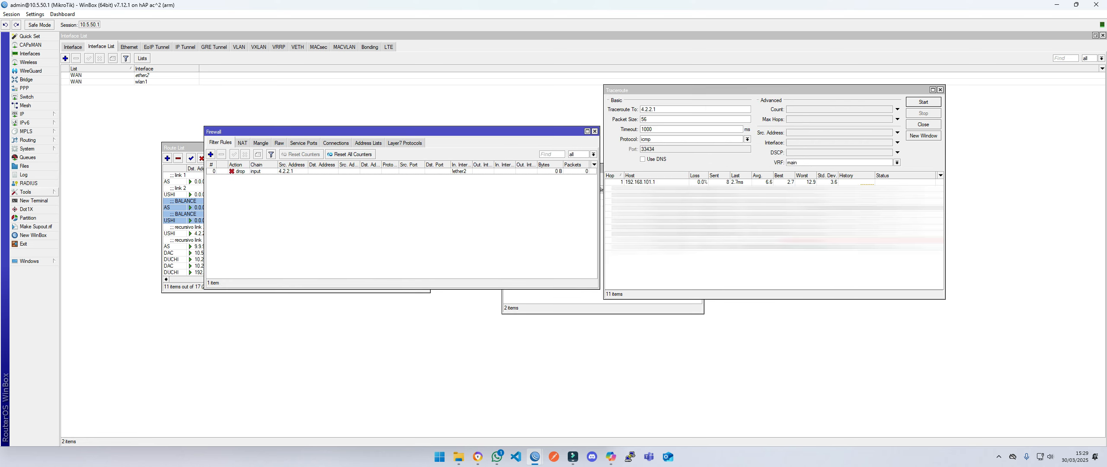
Ping 4.2.2.1 again to check how the drop rule and the BALANCE routes respond.
click(25, 192)
click(86, 262)
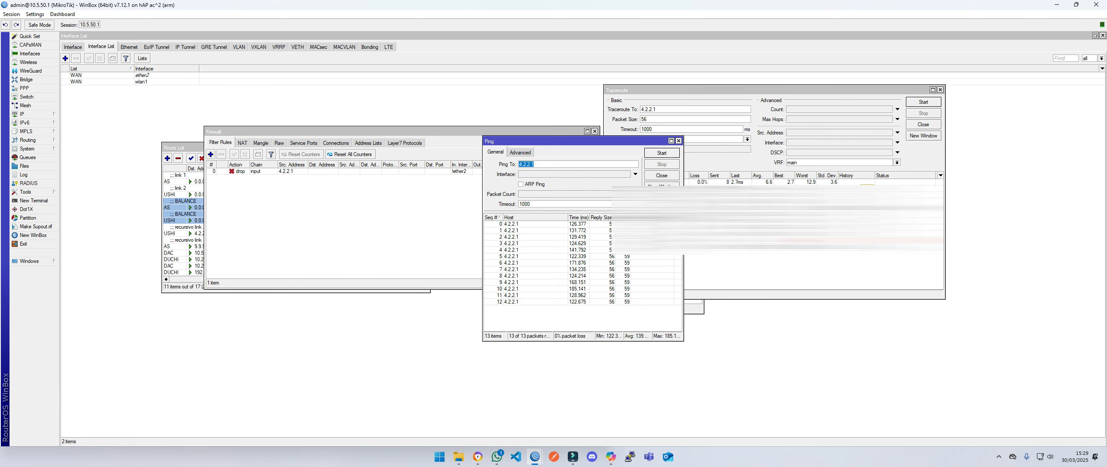
drag(583, 141, 523, 204)
click(602, 216)
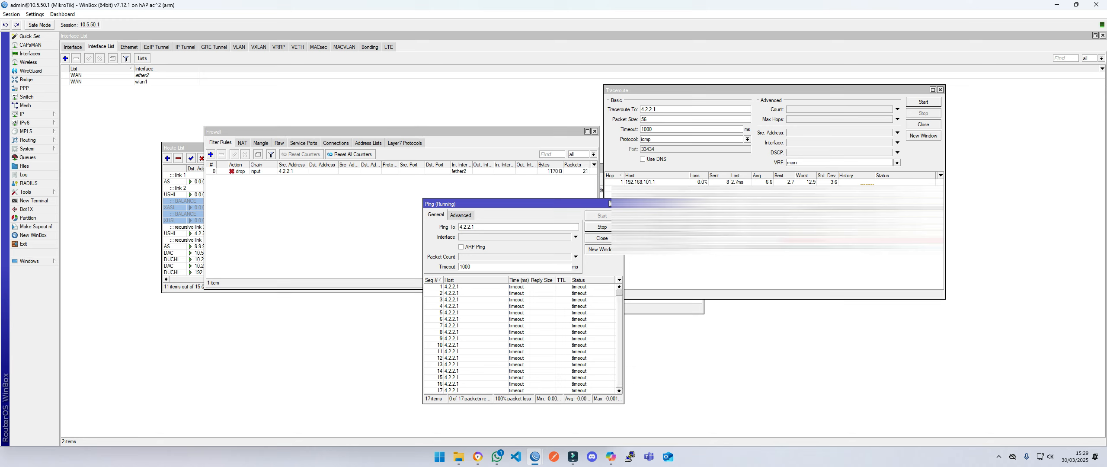
Disable the 4.2.2.1 drop rule, check the running ping, and enable the rule again.
click(259, 171)
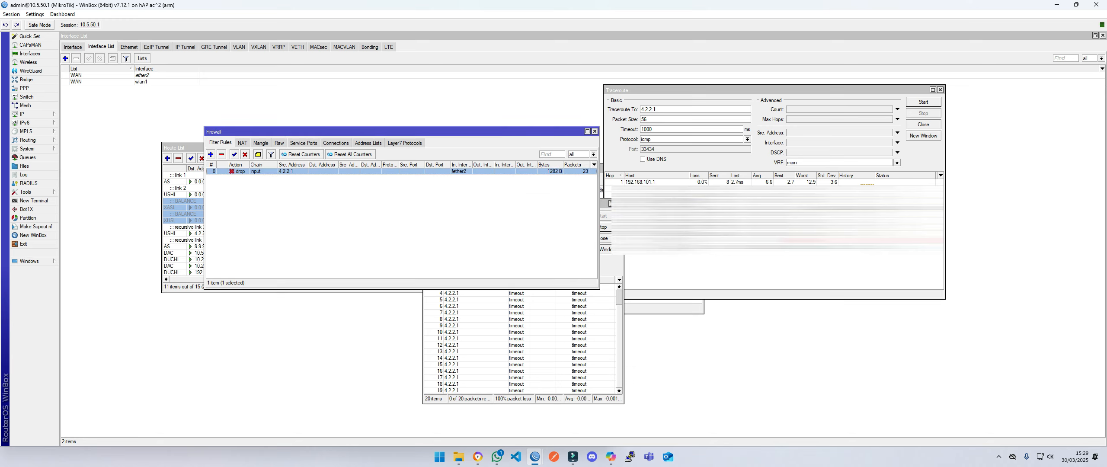
click(245, 154)
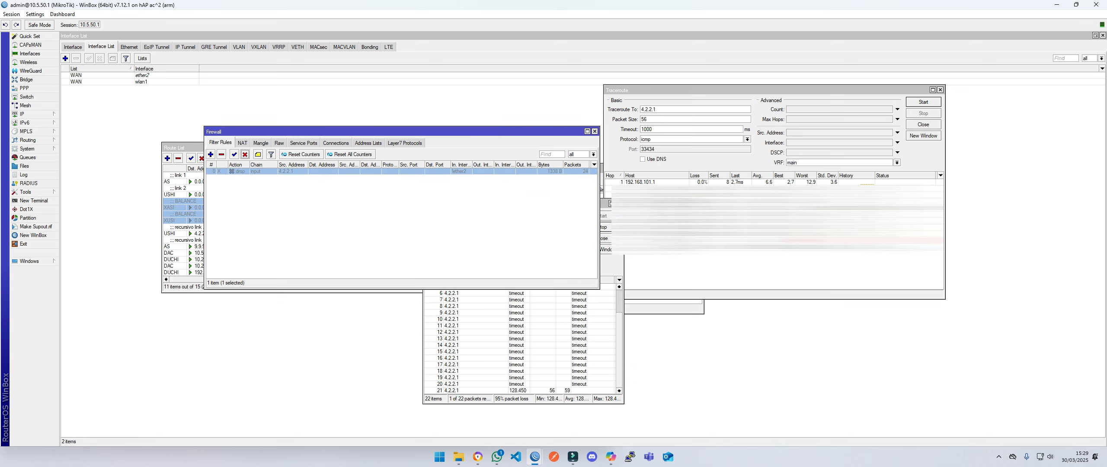
click(519, 337)
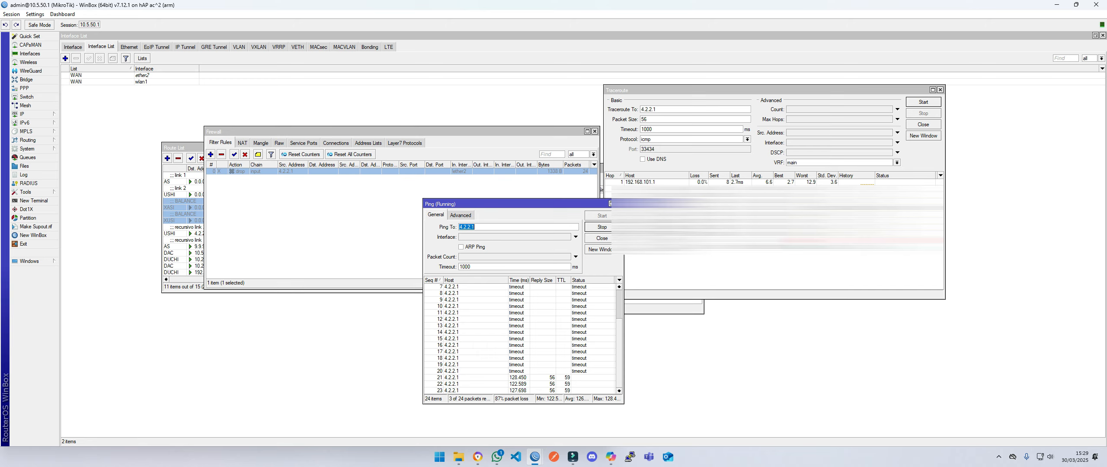
click(234, 154)
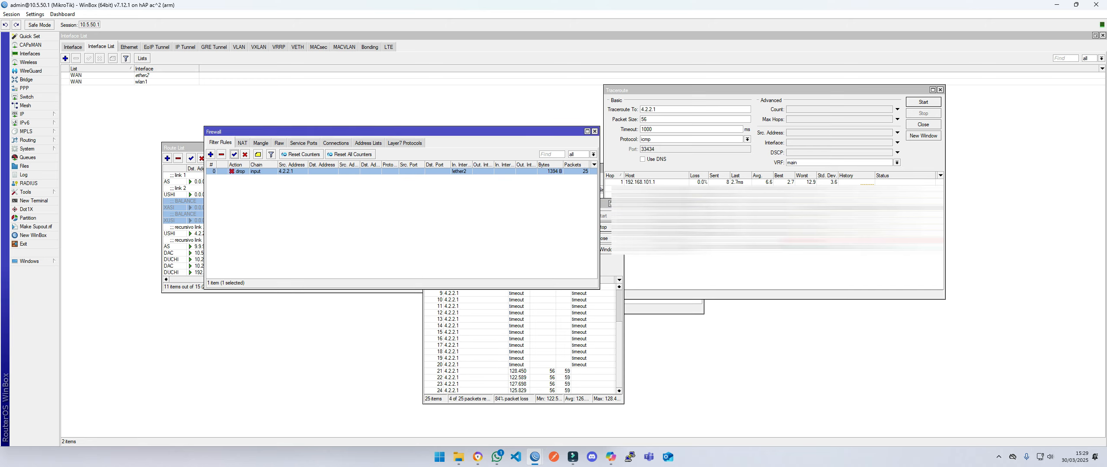
click(519, 337)
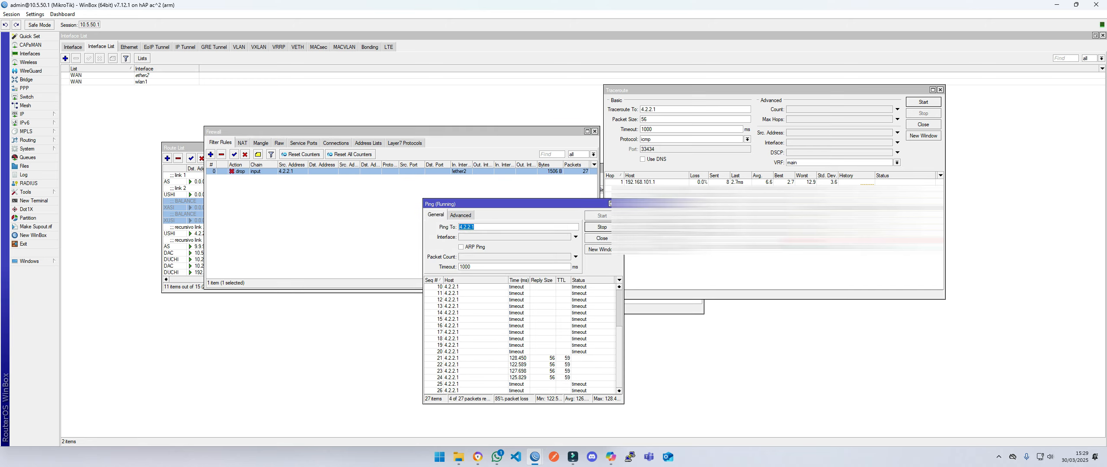
click(389, 238)
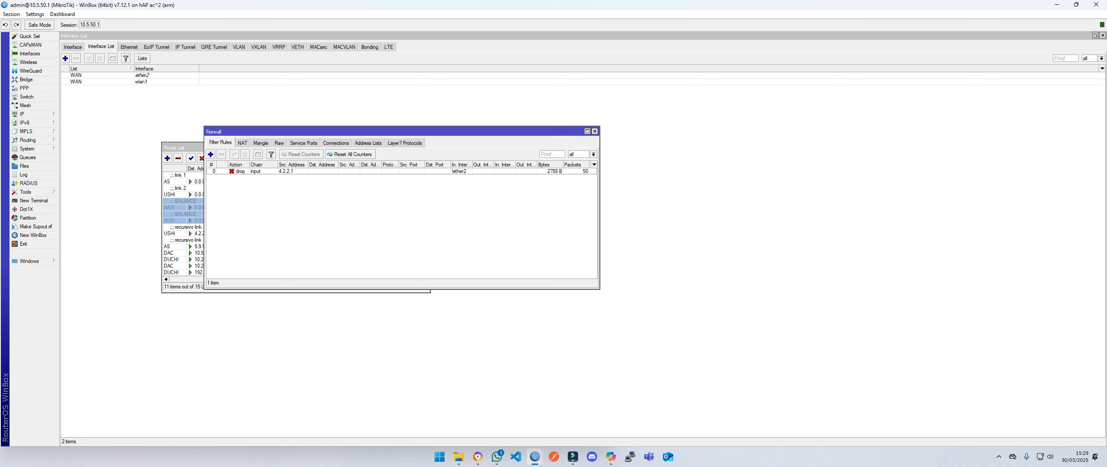
Copy the 4.2.2.1 drop rule into a new rule with source address 9.9.9.9, matching every incoming interface except wlan1.
double_click(285, 171)
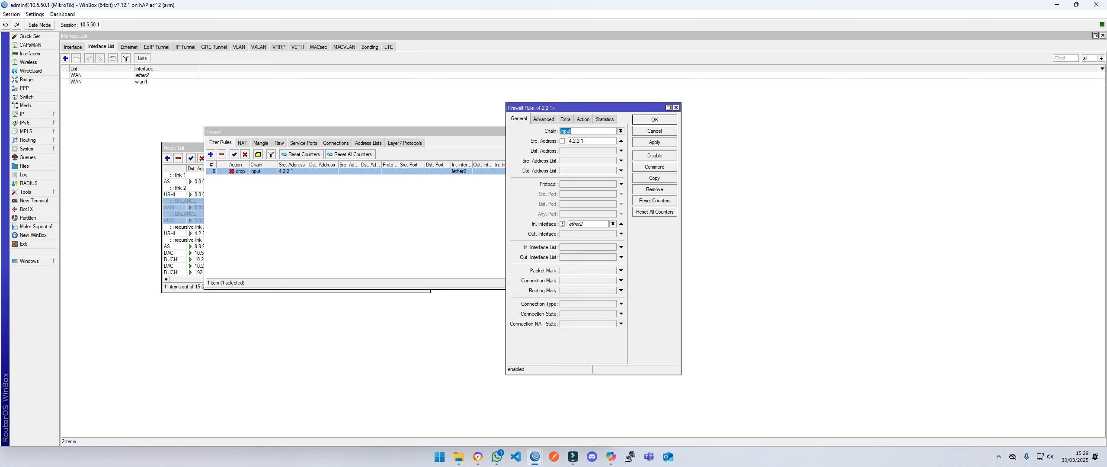
click(654, 178)
key(Tab)
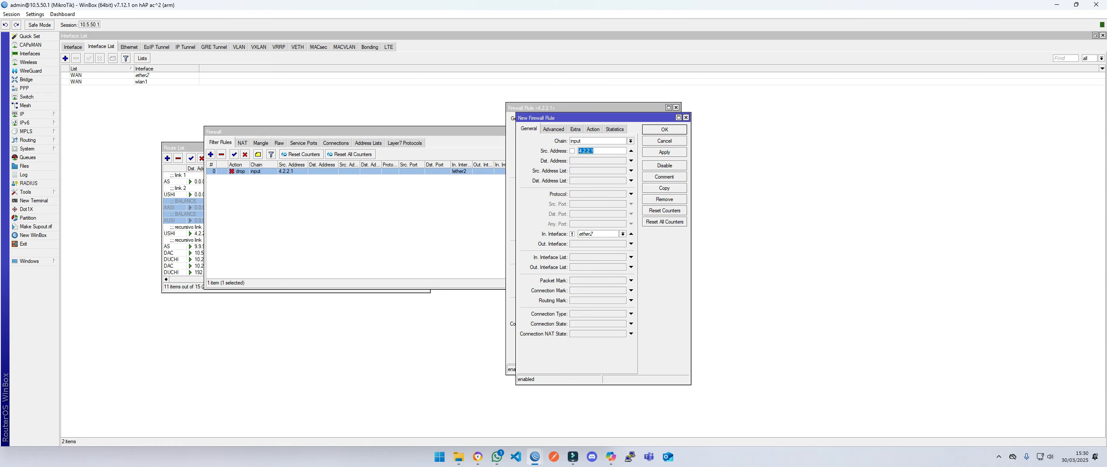
text(9.9.9.9)
click(623, 234)
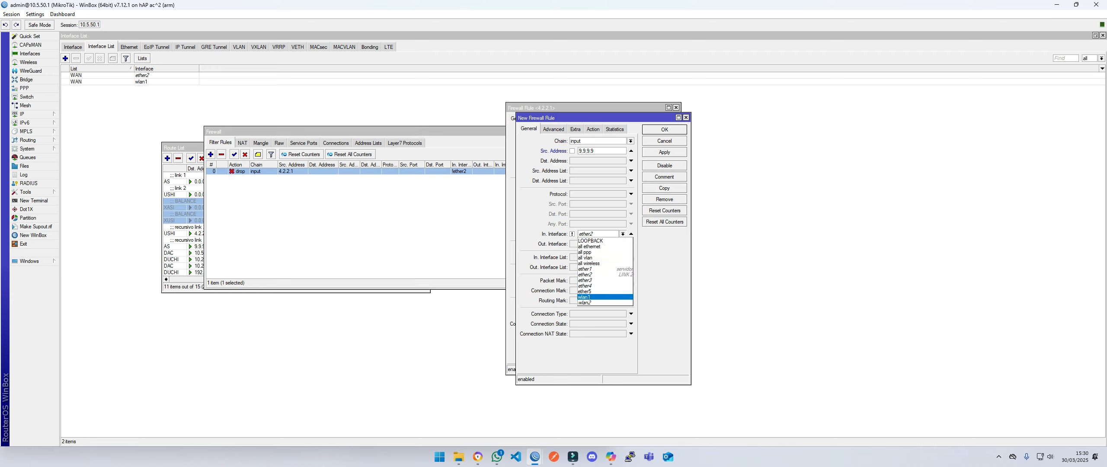
key(Return)
click(664, 153)
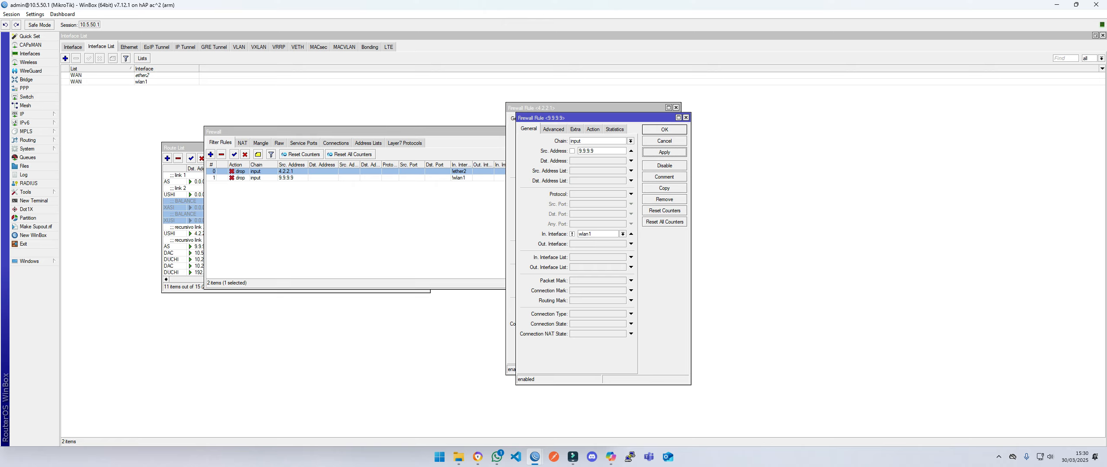
Comment the 9.9.9.9 drop rule as check link 1 and the 4.2.2.1 drop rule as check link 2, and save both.
click(665, 176)
text(che)
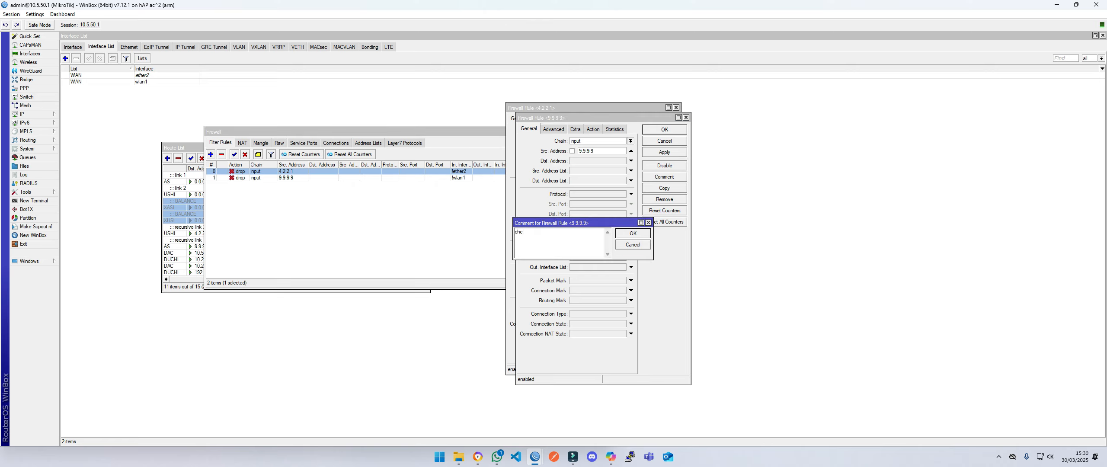
key(Return)
key(Return)
click(654, 166)
text(check li n)
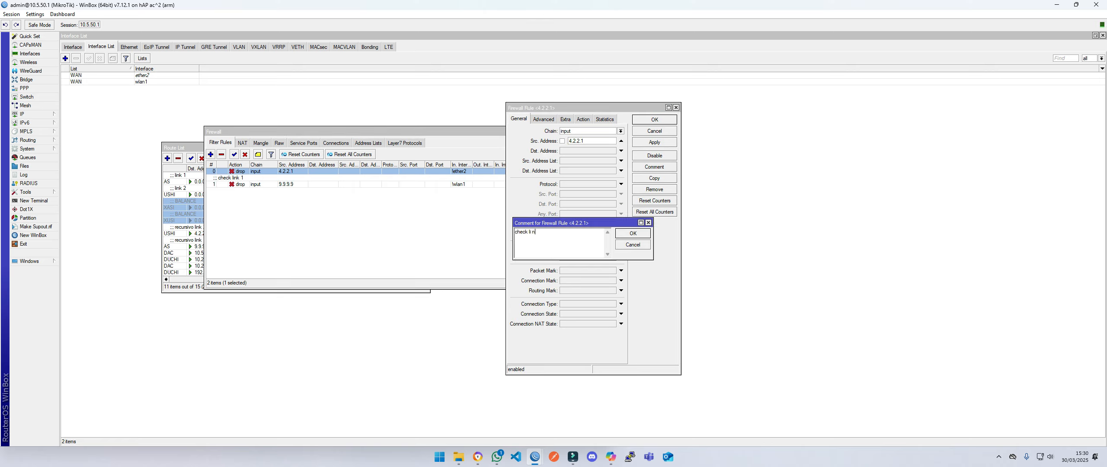
text( 2)
key(Return)
key(Return)
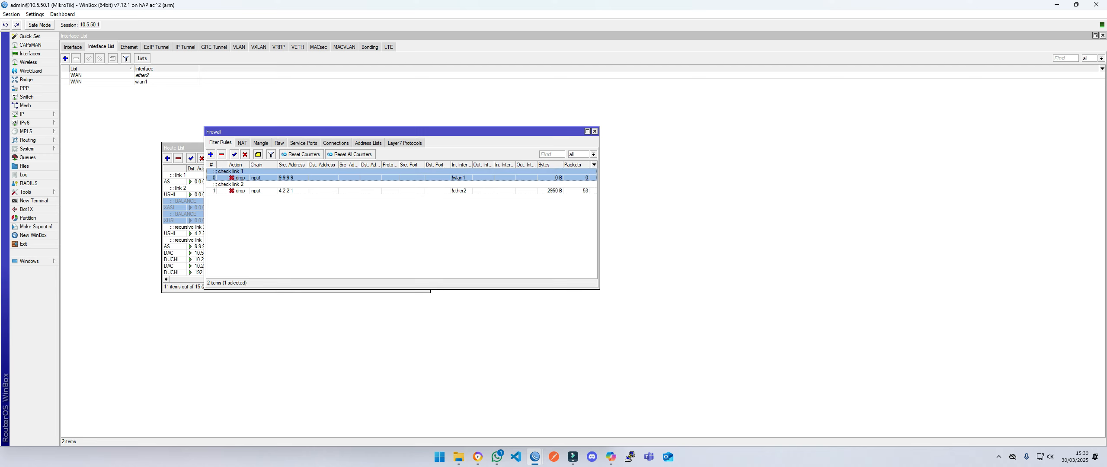
Open Netwatch and the firewall filter rules and arrange both windows so the Route List stays visible.
click(403, 233)
key(Escape)
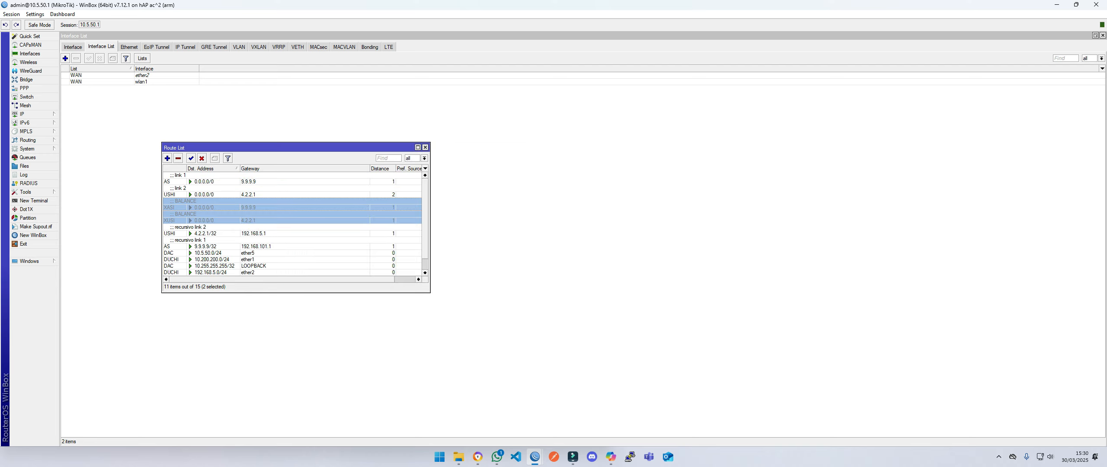
click(34, 192)
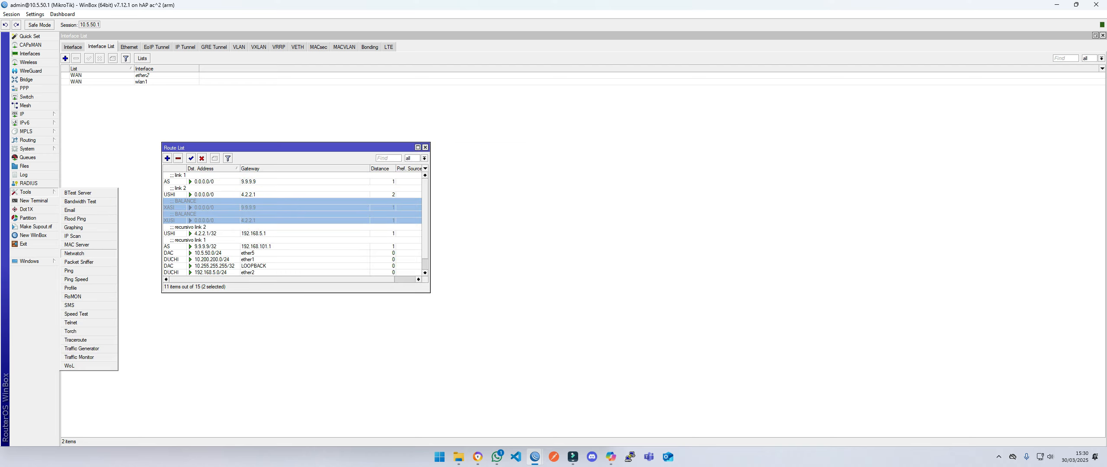
click(74, 253)
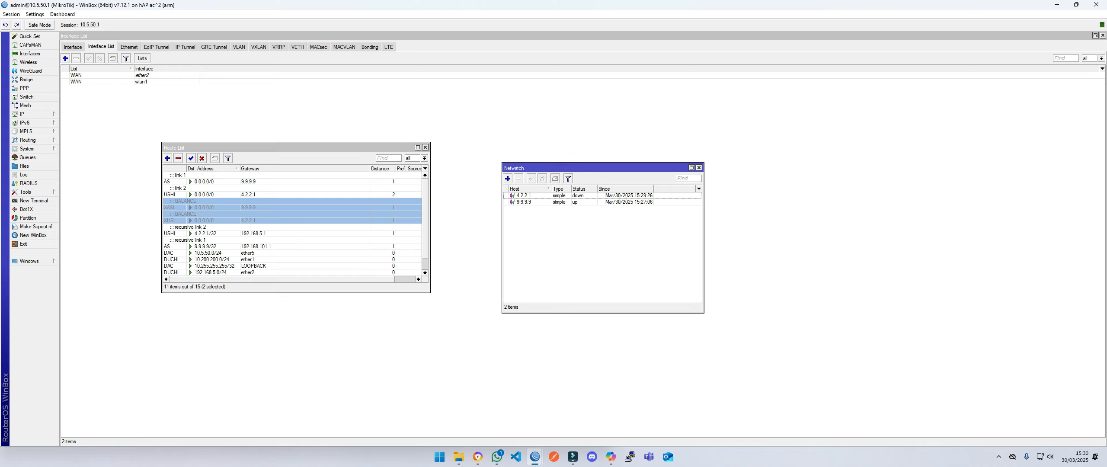
click(578, 196)
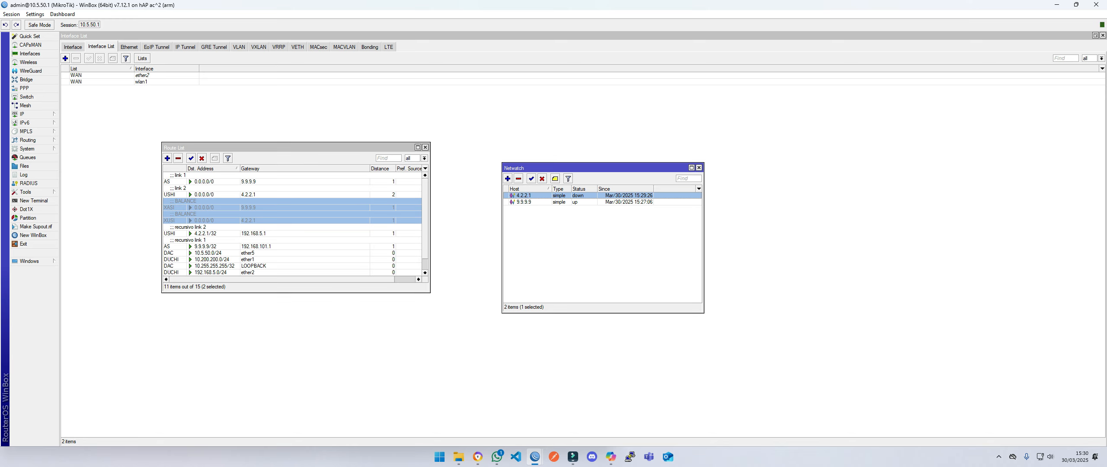
drag(562, 168, 501, 123)
click(21, 114)
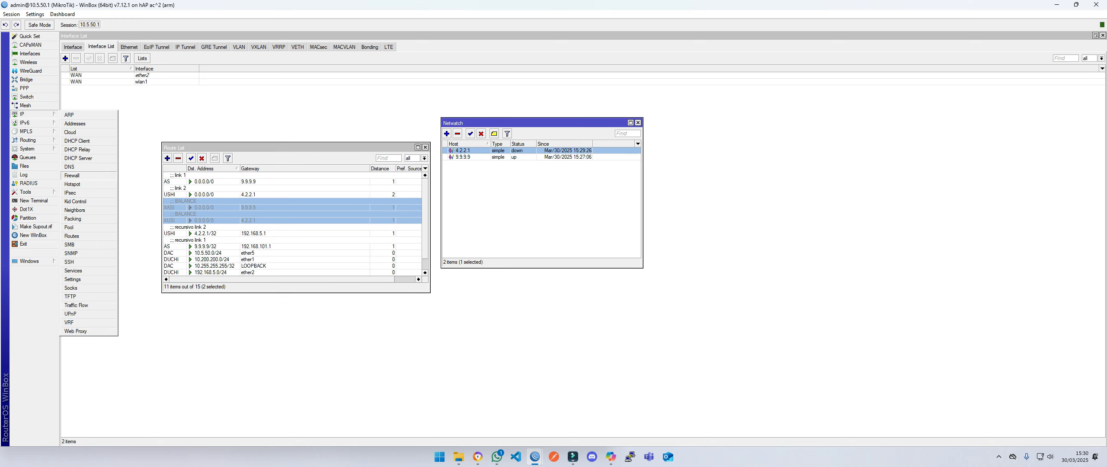
click(72, 175)
drag(389, 132, 750, 214)
Disable the check link 2 drop rule, watch the Netwatch status and BALANCE routes, and enable the rule again.
click(737, 273)
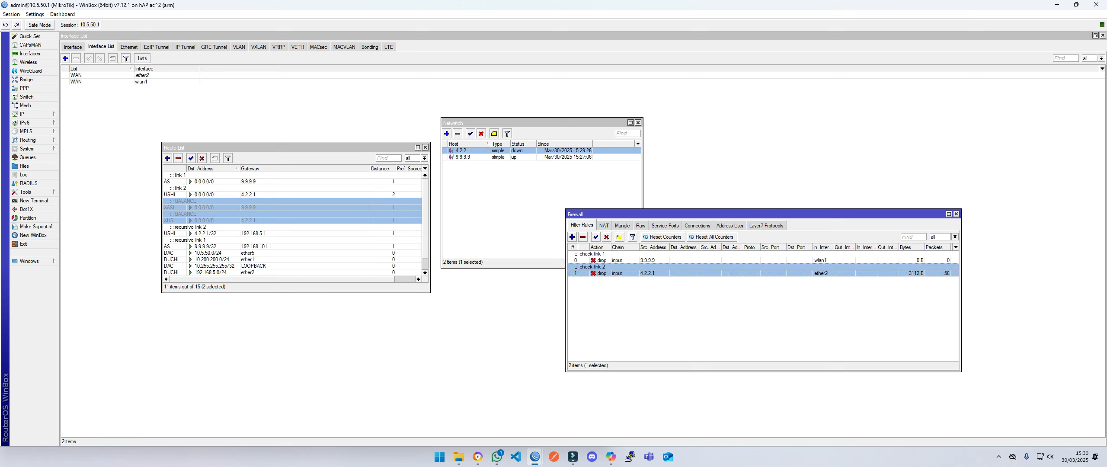
click(606, 236)
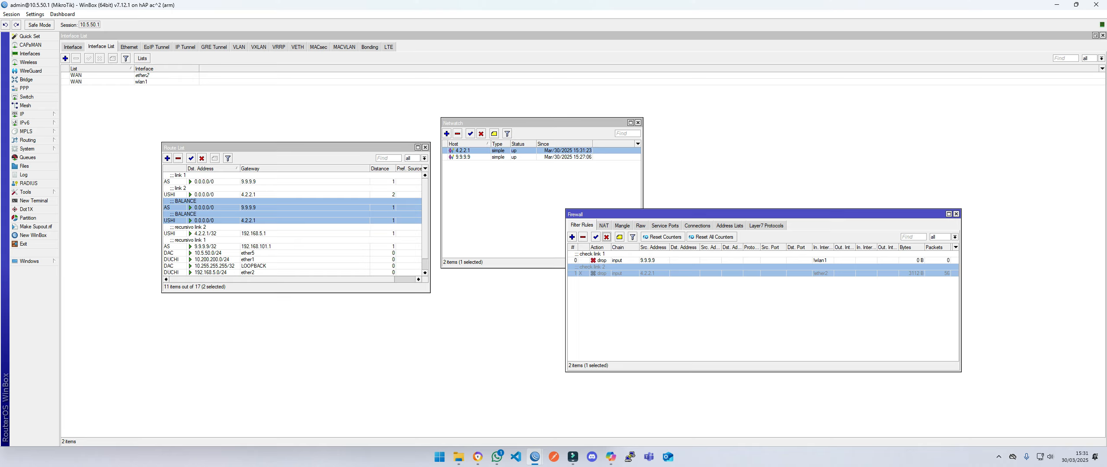
click(595, 236)
click(675, 309)
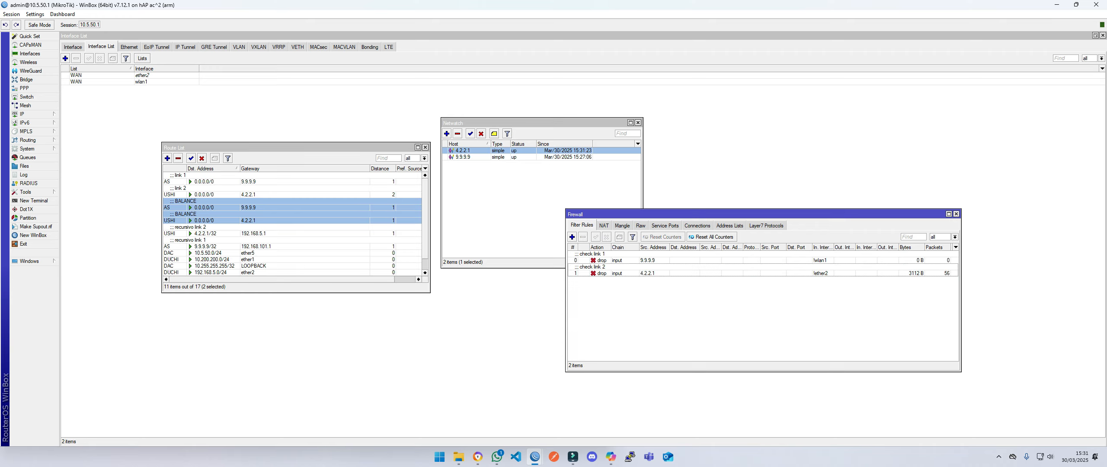
click(541, 123)
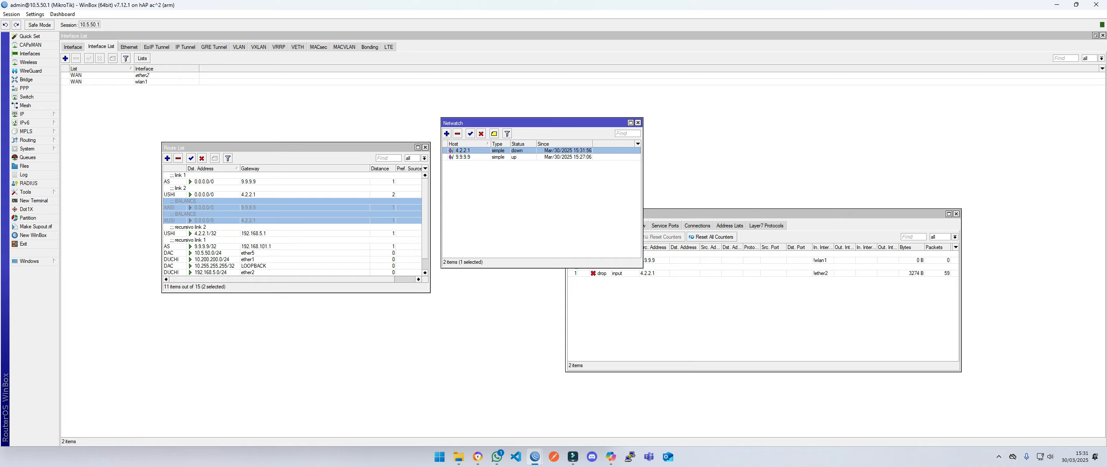
Open the 4.2.2.1 Netwatch host's settings and review its check interval.
double_click(469, 151)
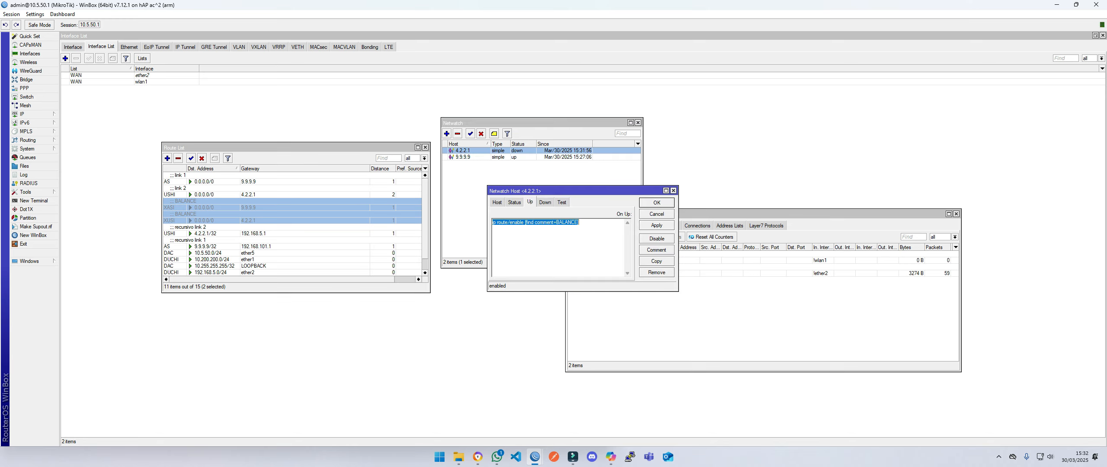
click(497, 203)
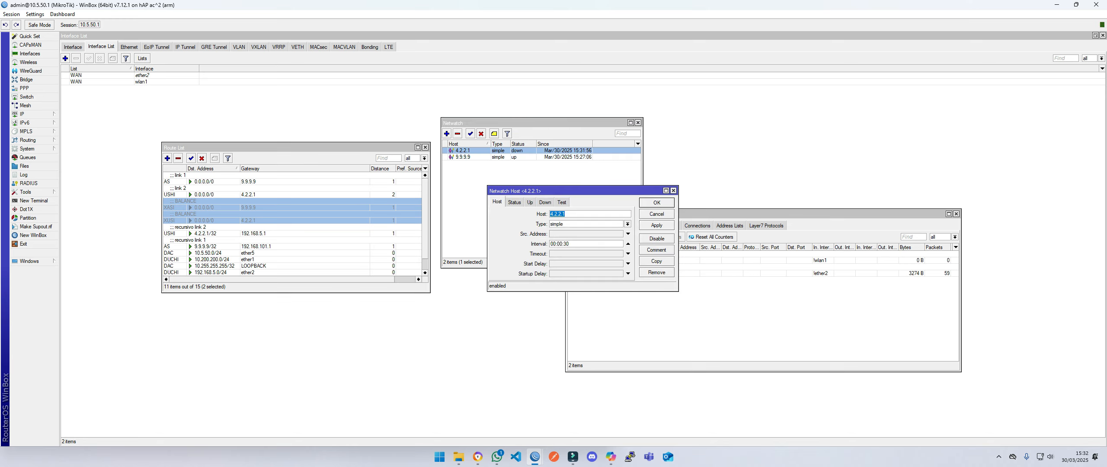
click(564, 244)
key(Return)
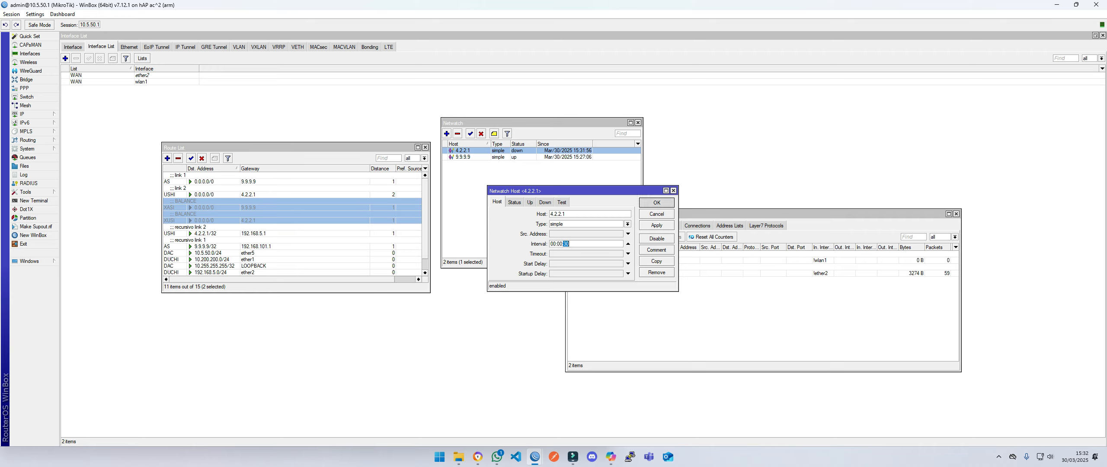